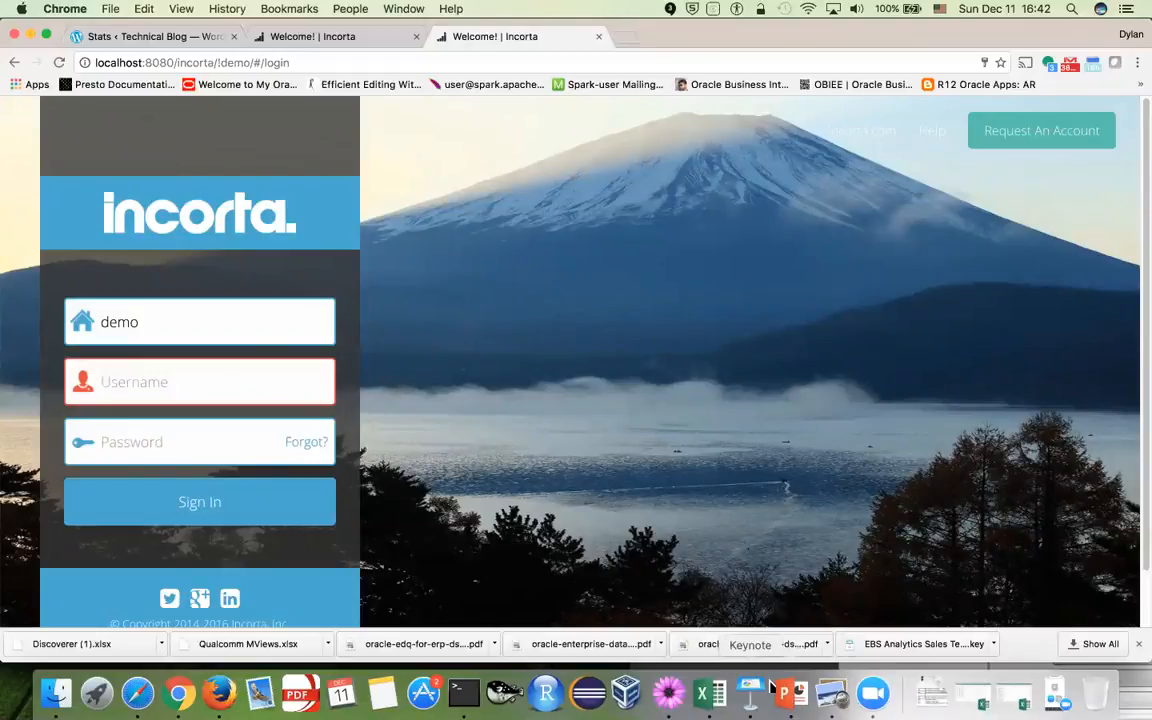
Switch from the Incorta login page to the PowerPoint deck, showing slide 7 'Use Dashboard or Insight Filter'
click(793, 705)
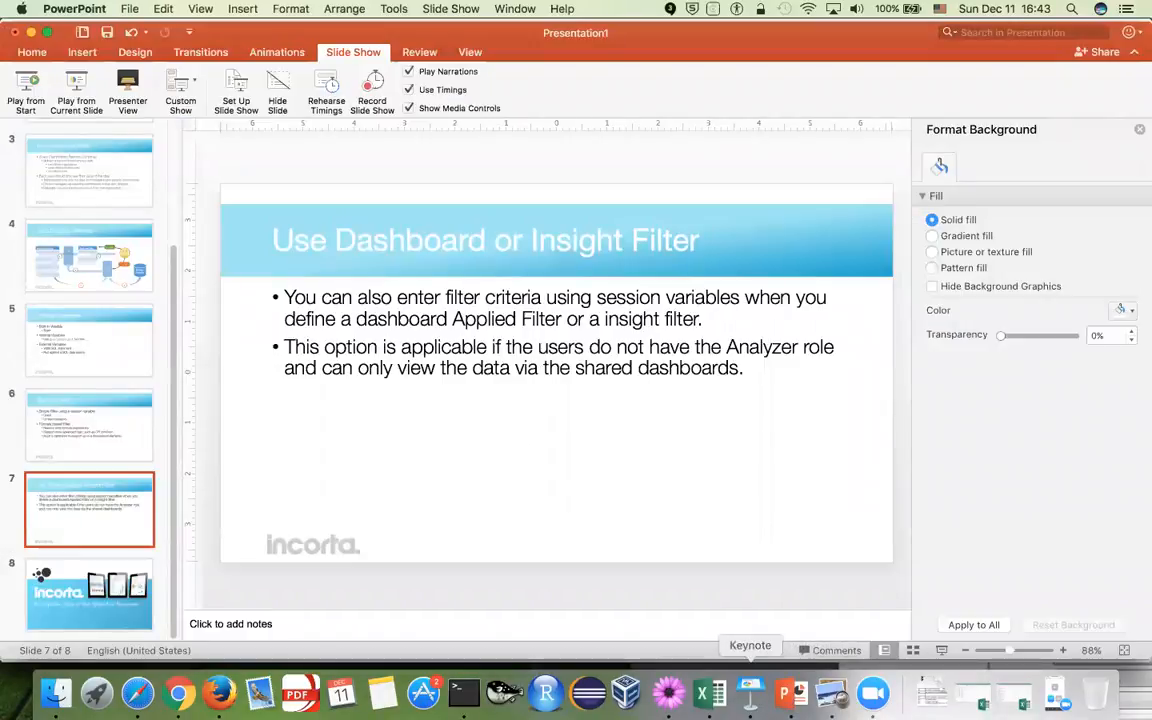
Switch from the slides to the DATA_SECURITY_DEMO workbook's ACCESS sheet in Excel
click(710, 693)
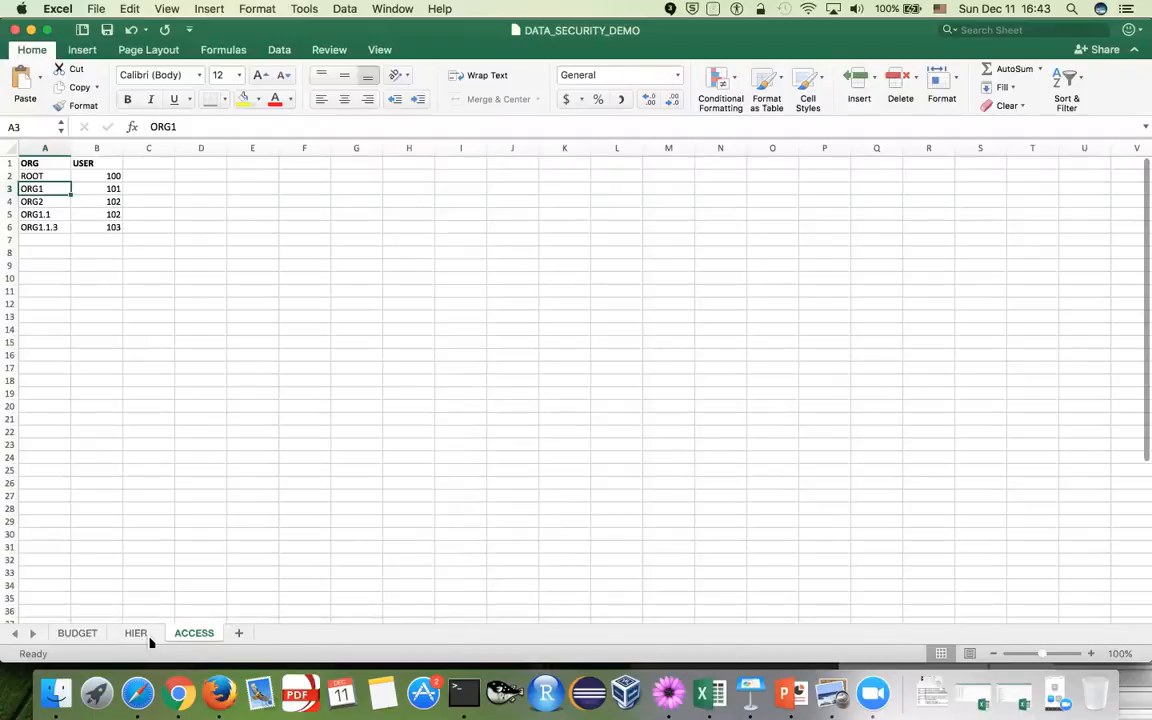
On the BUDGET sheet, point out the budgets for ORG2 (2), ORG1.1 (1) and ORG1 (3)
click(77, 634)
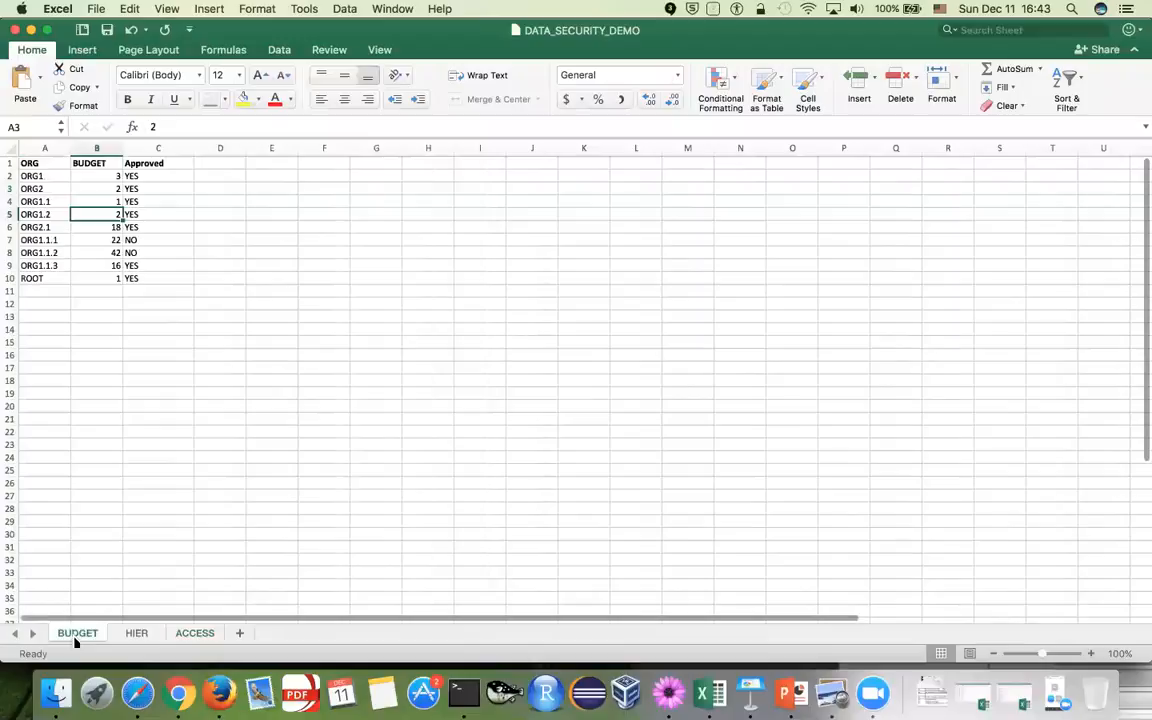
click(182, 346)
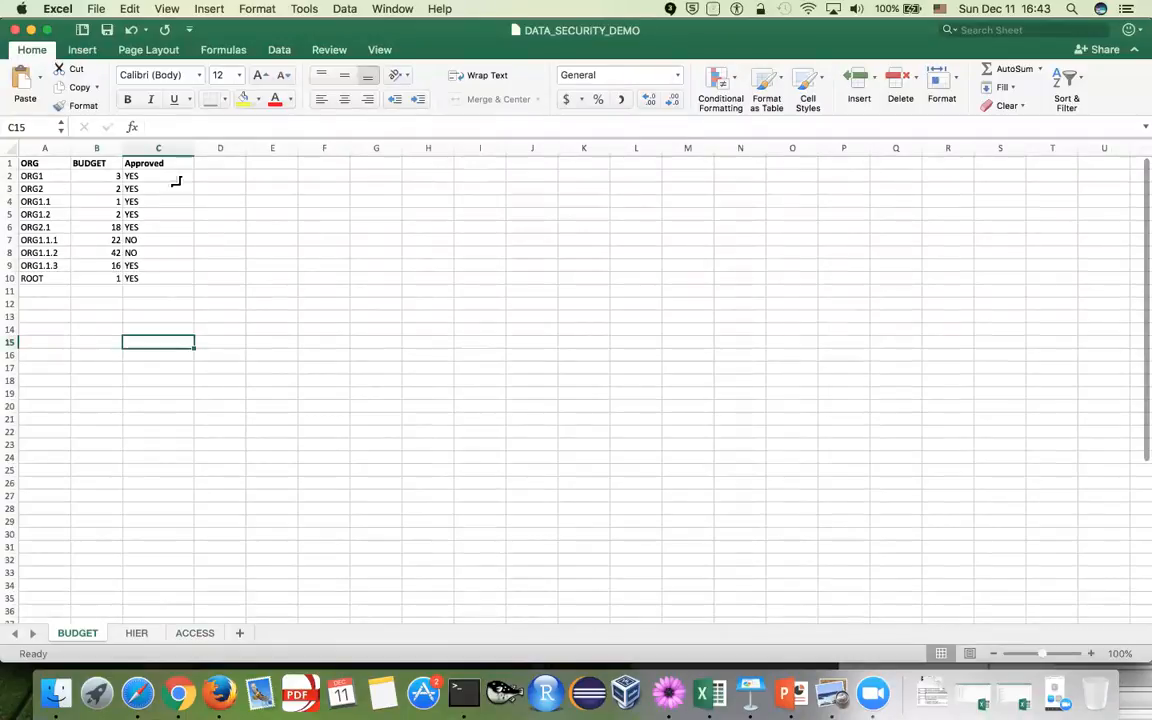
click(111, 179)
click(110, 189)
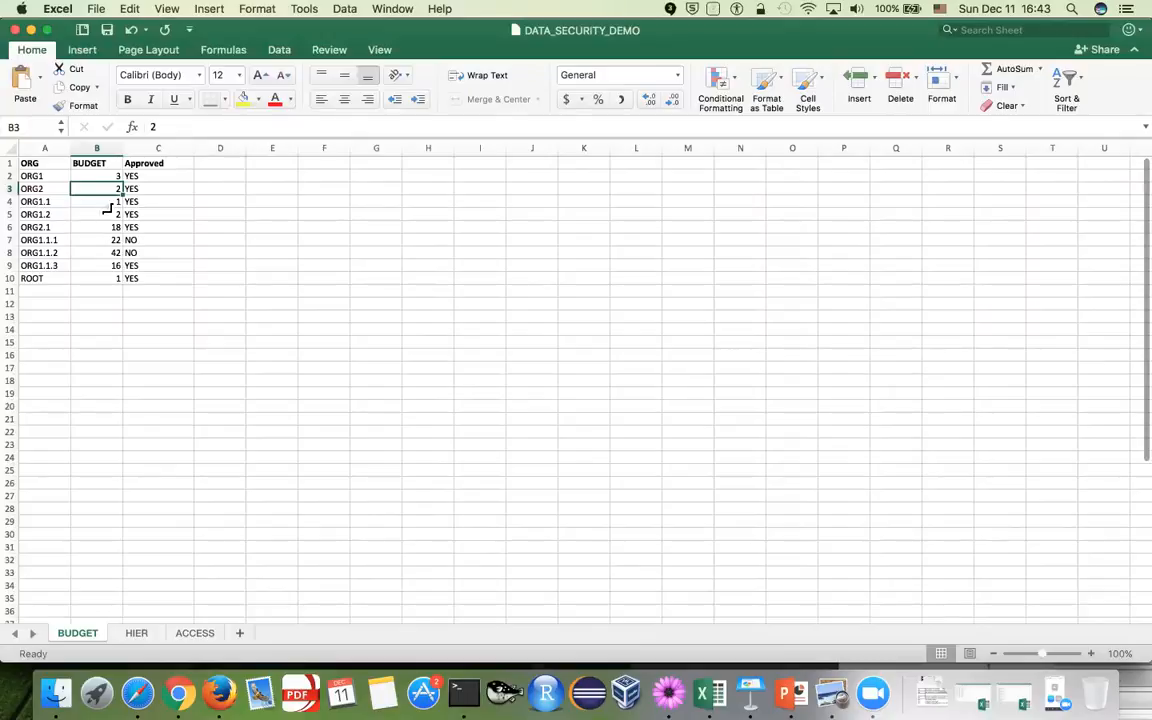
click(114, 205)
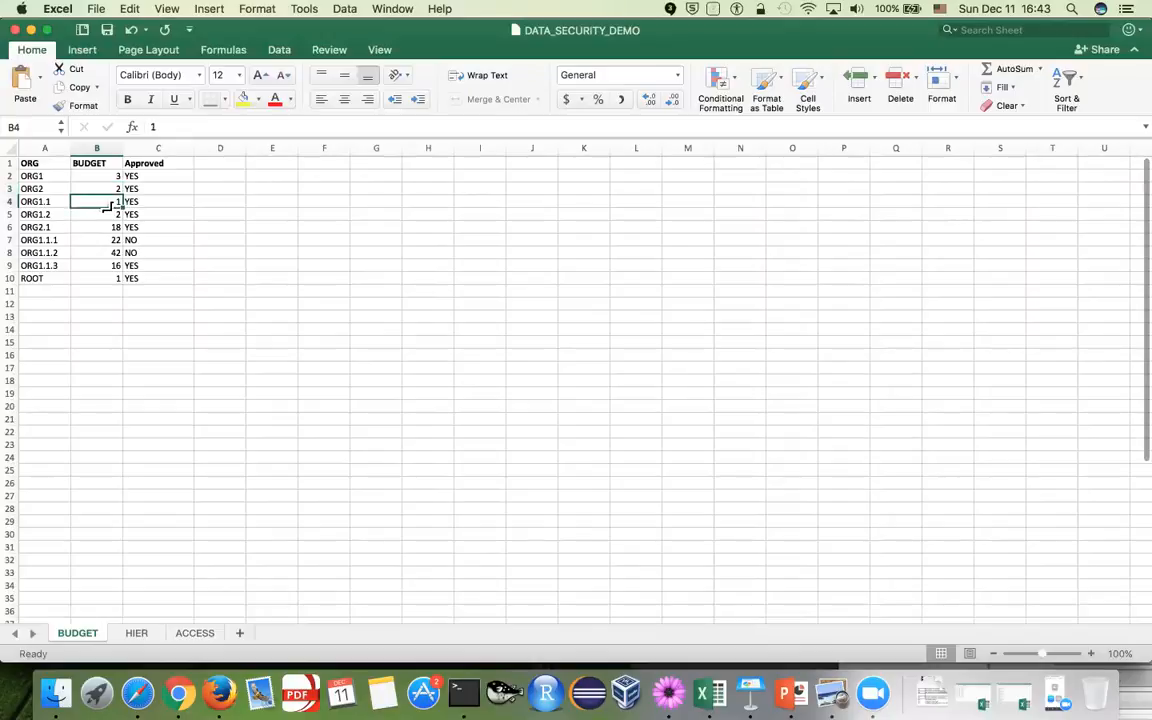
click(54, 205)
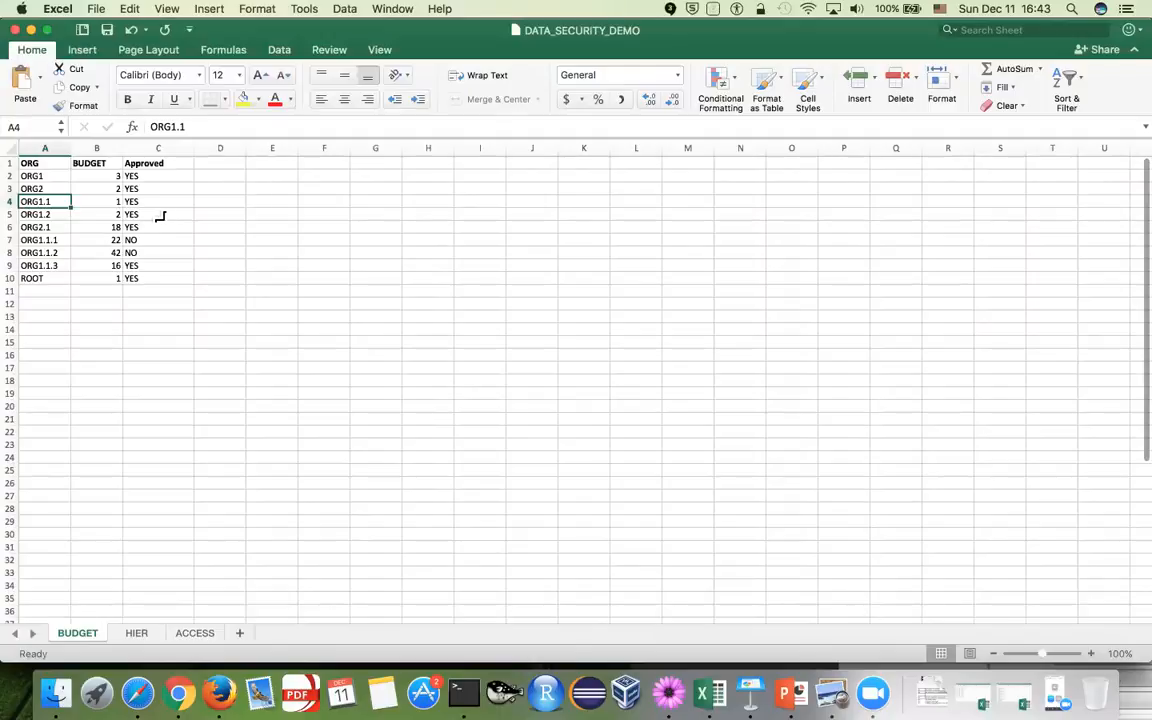
click(108, 176)
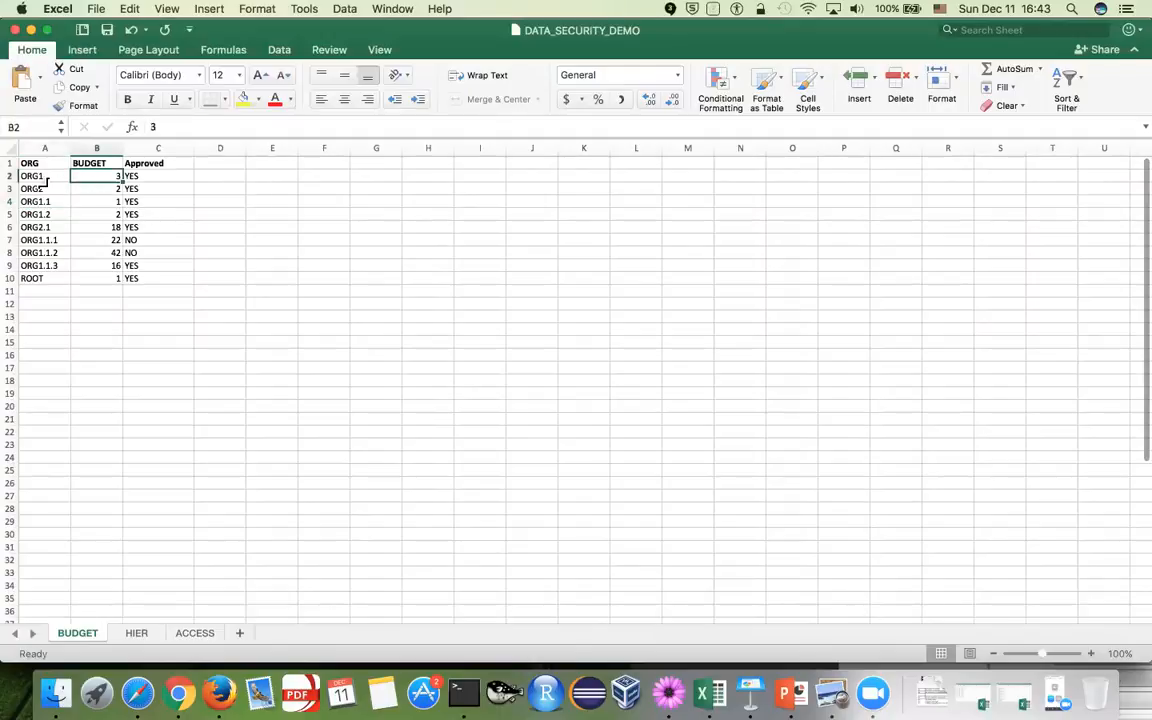
click(47, 180)
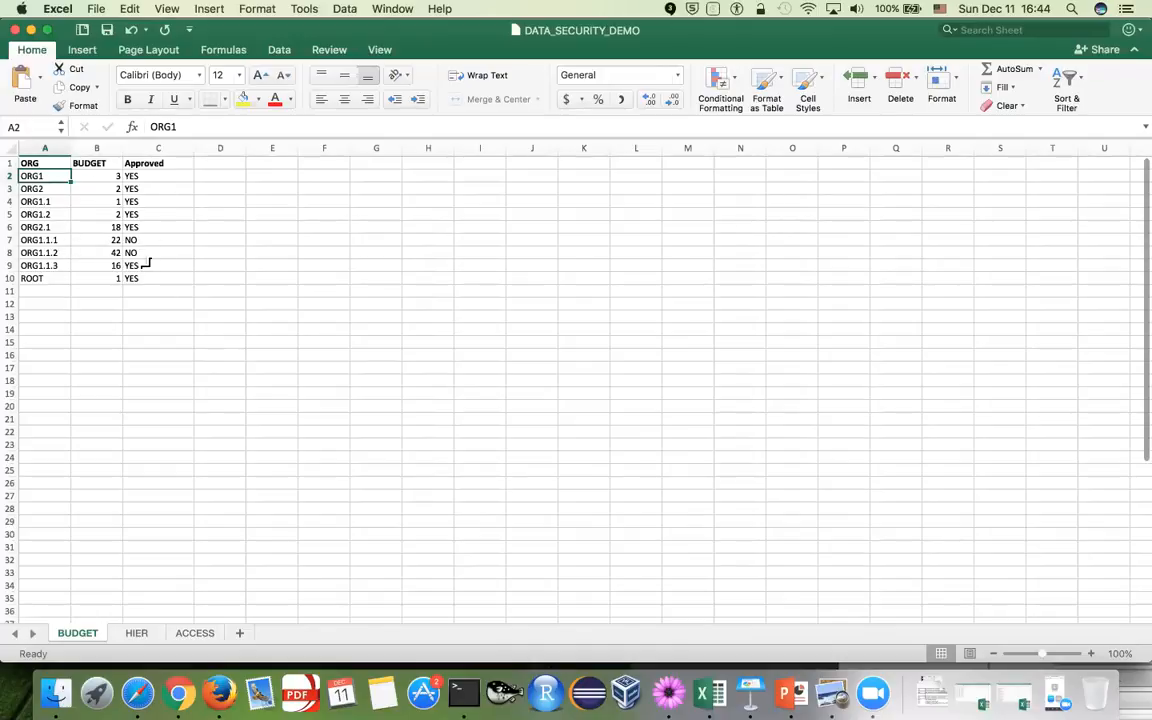
click(51, 190)
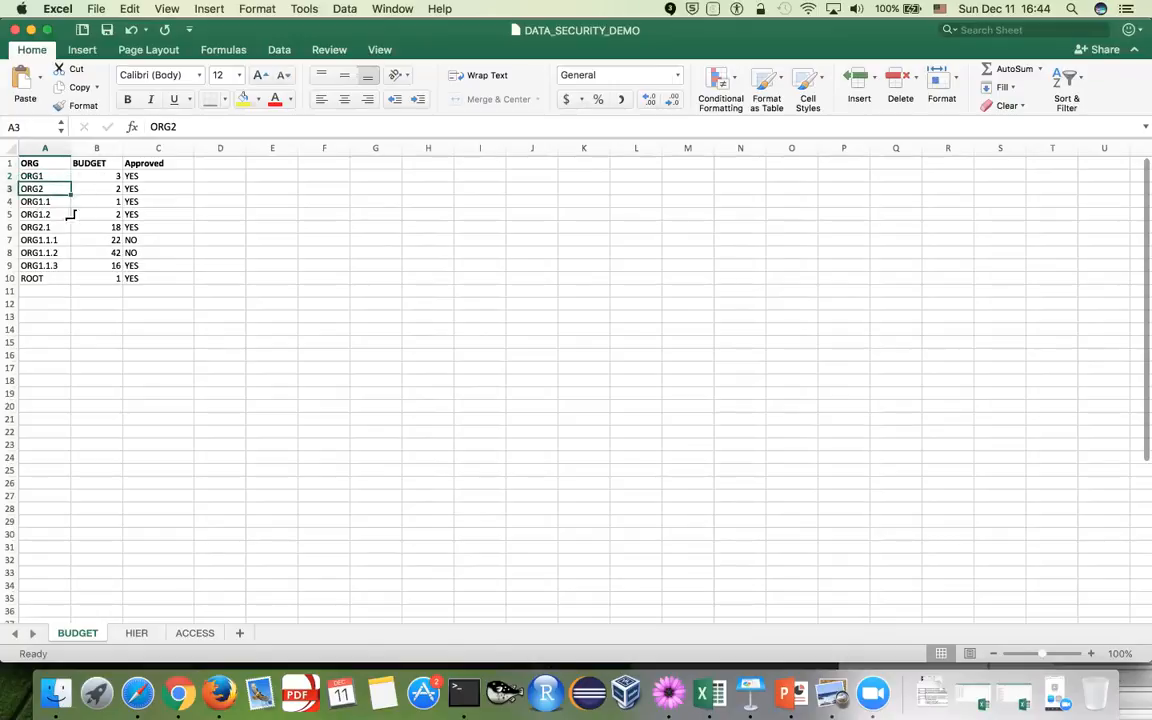
On the ACCESS sheet, point out user 100 assigned to ROOT and user 101 to ORG1
click(195, 634)
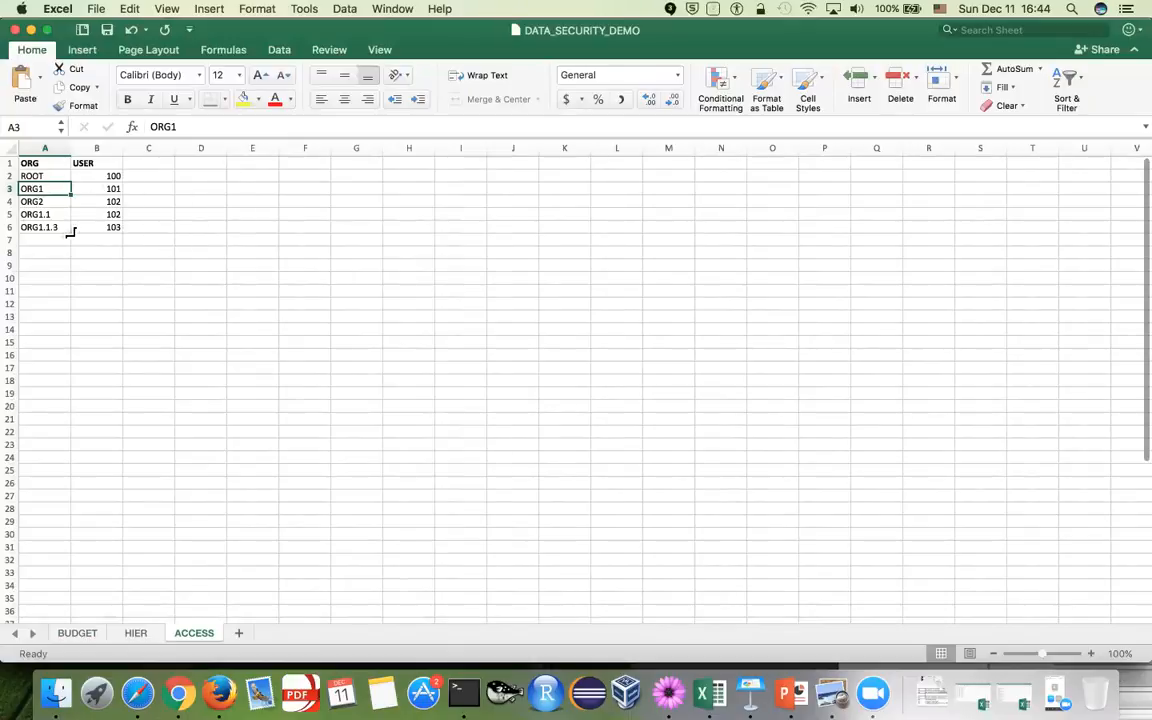
click(110, 177)
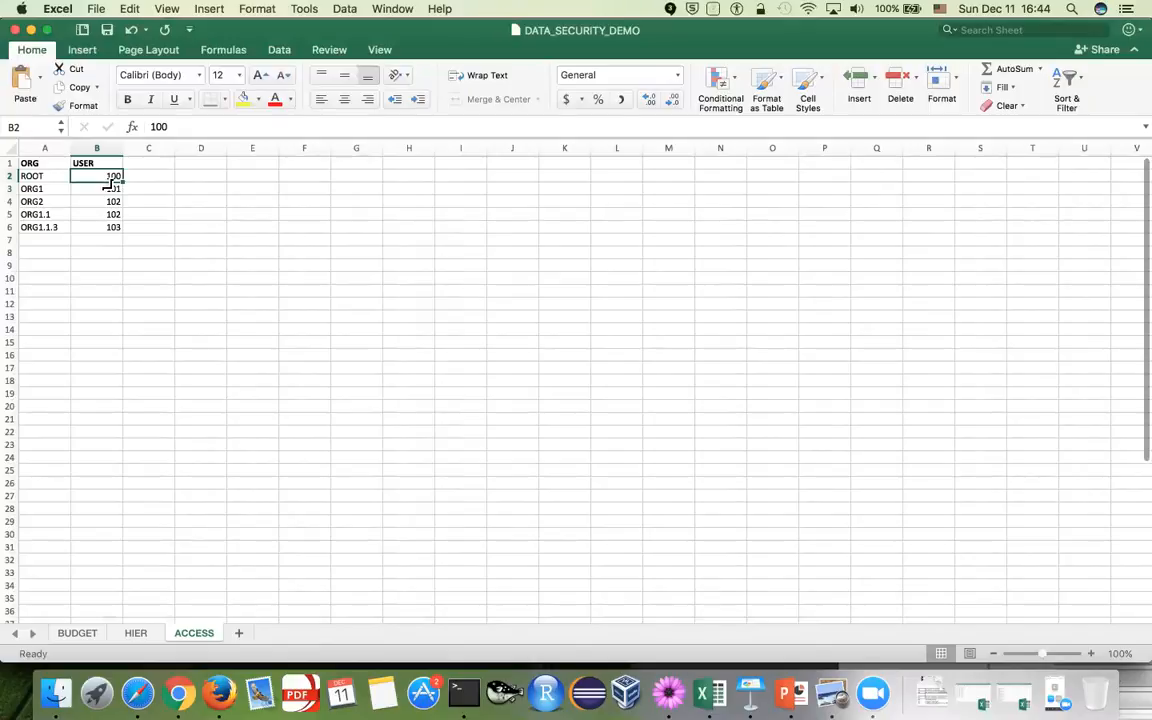
click(112, 240)
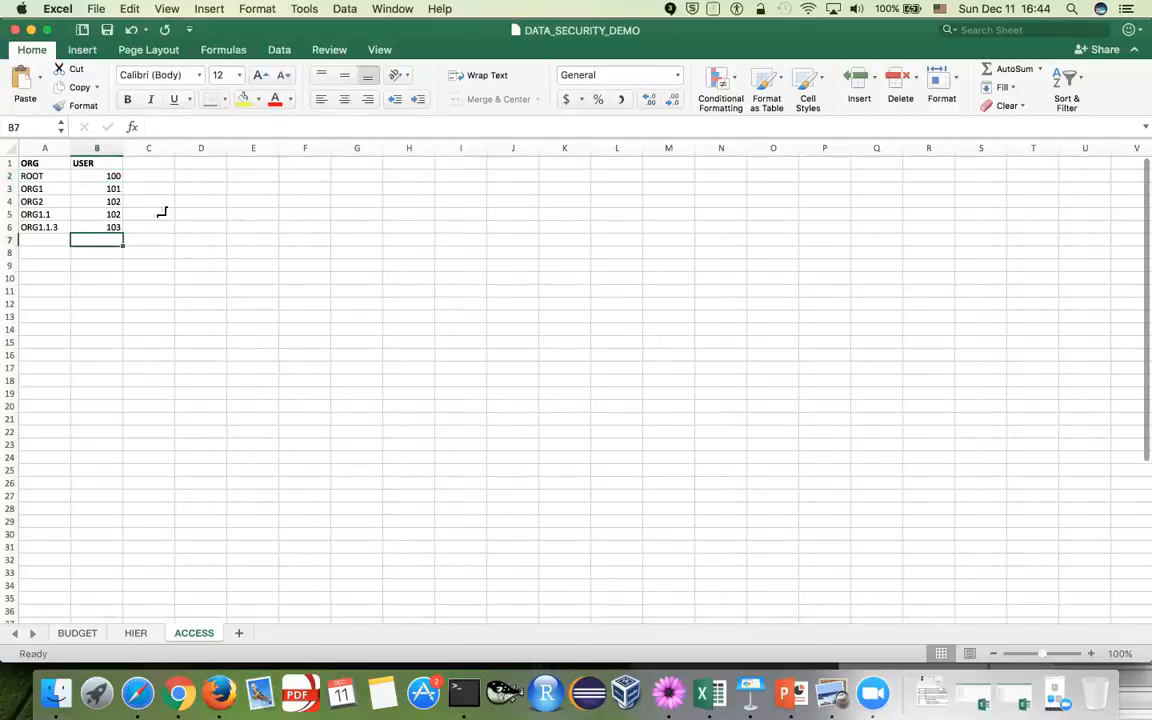
click(113, 177)
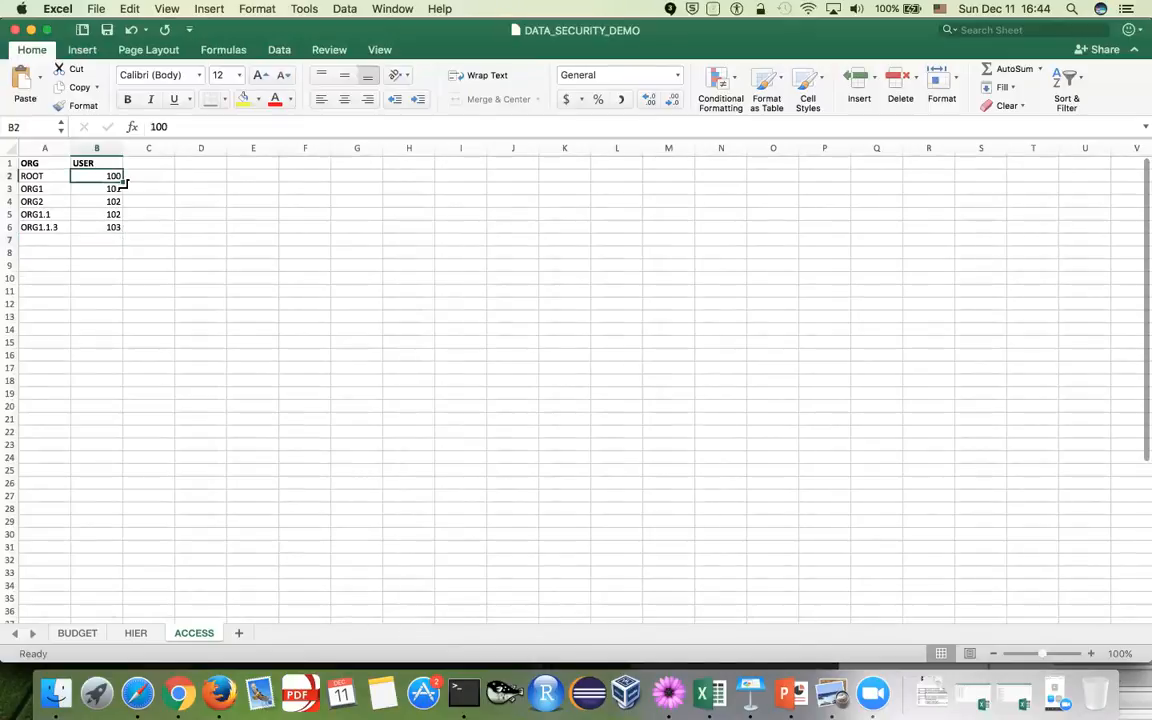
click(48, 179)
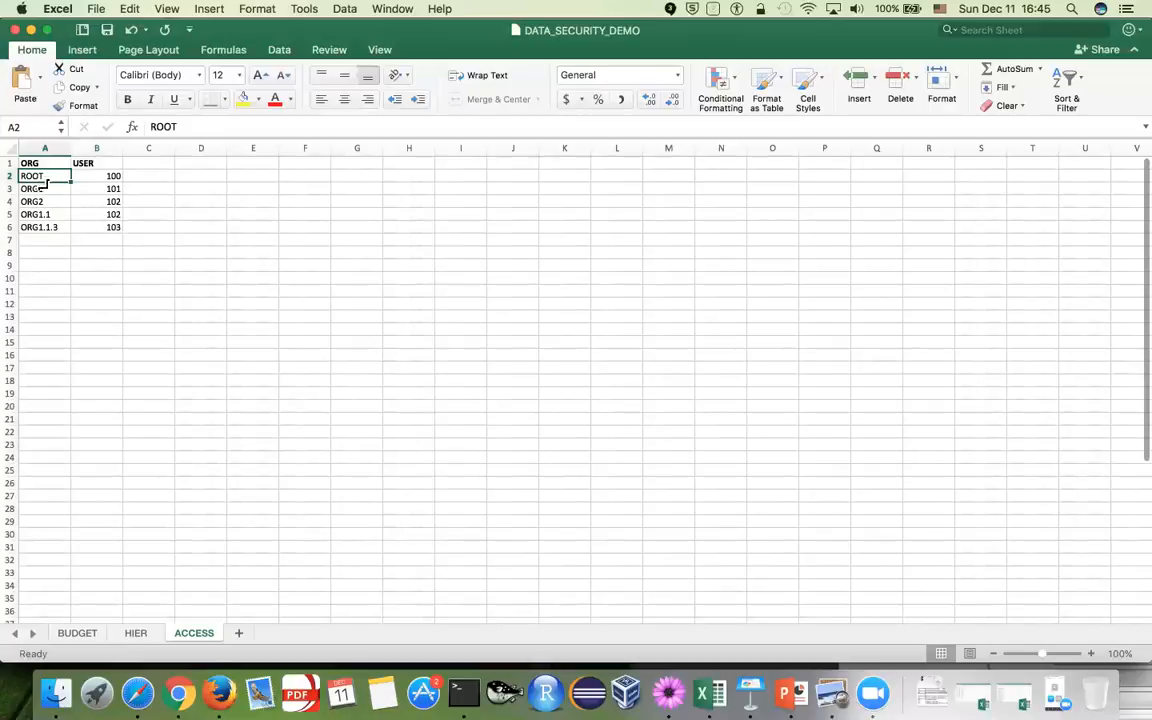
click(109, 189)
click(55, 194)
Point out user 102 on ORG2 and user 103 on ORG1.1.3, then show the HIER sheet
click(72, 205)
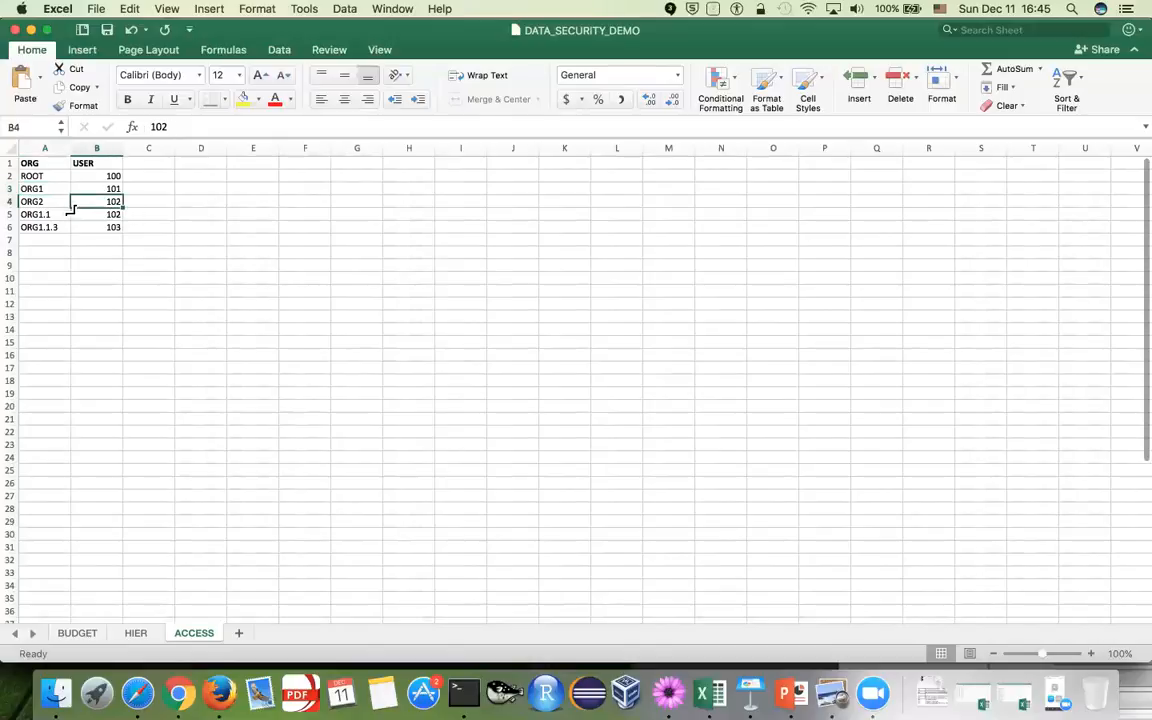
click(55, 203)
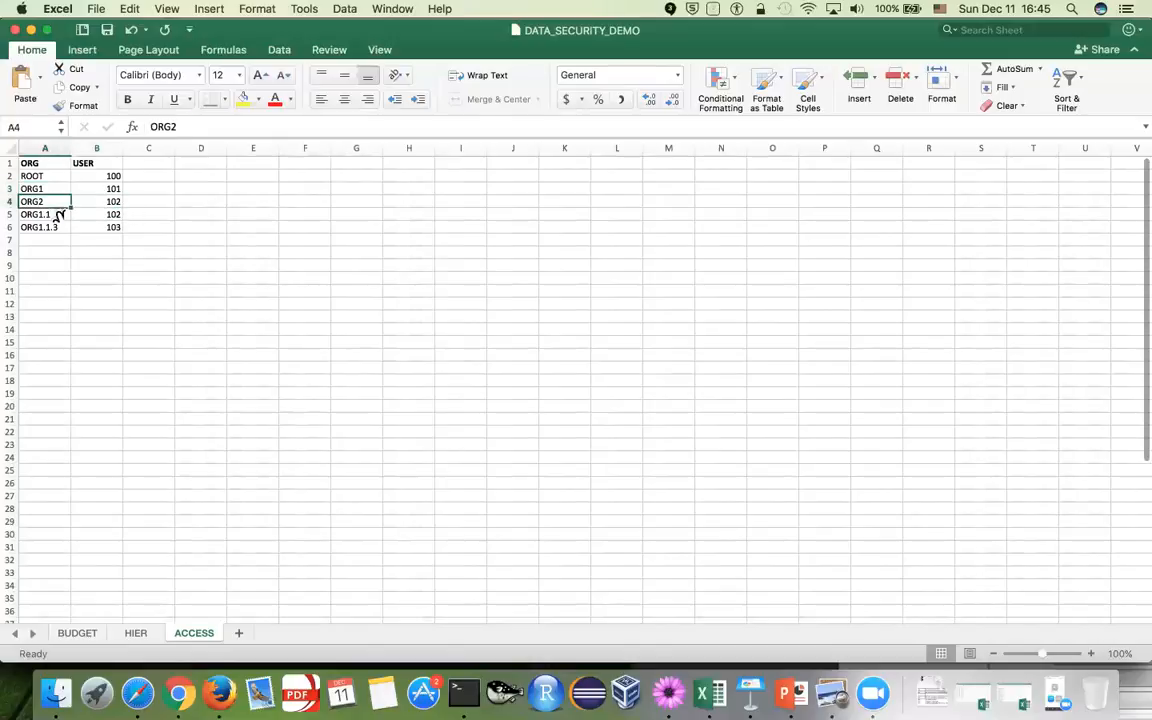
click(58, 214)
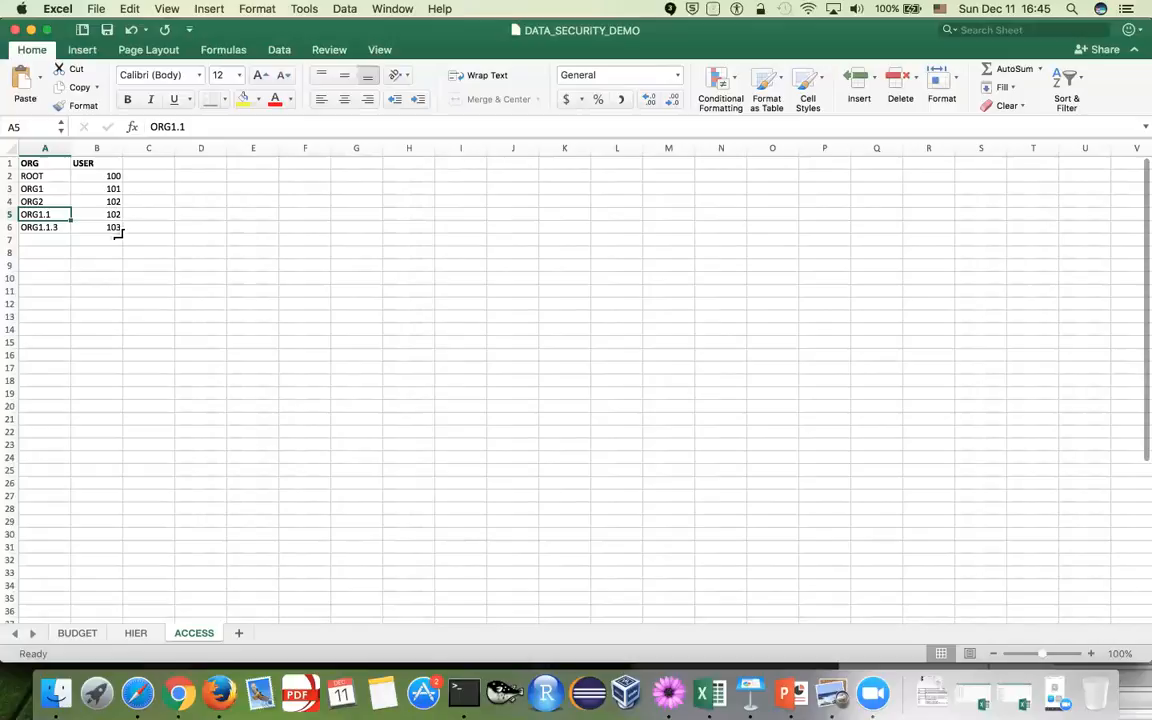
click(57, 229)
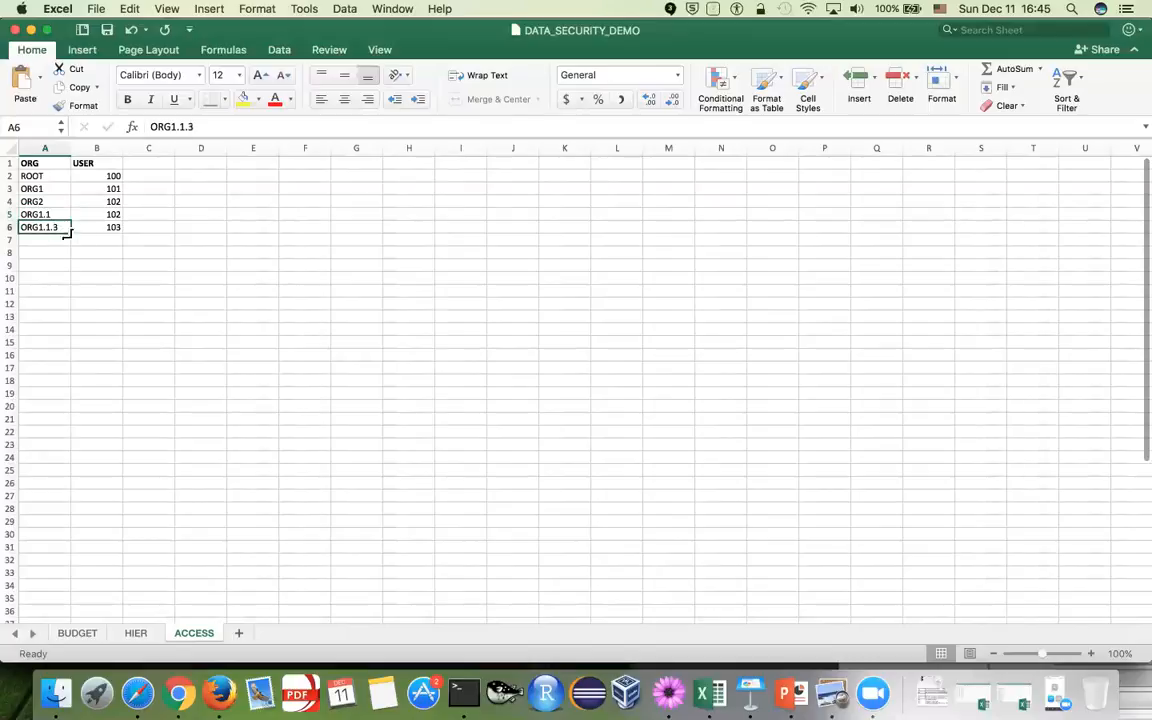
click(112, 230)
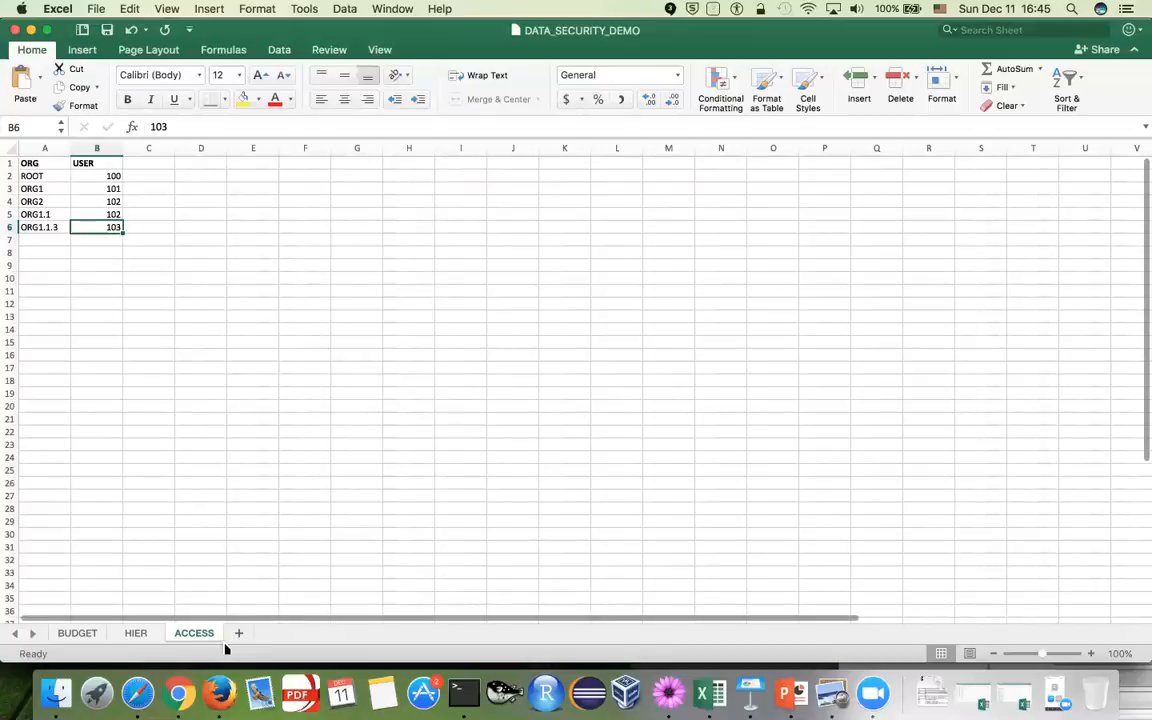
click(146, 640)
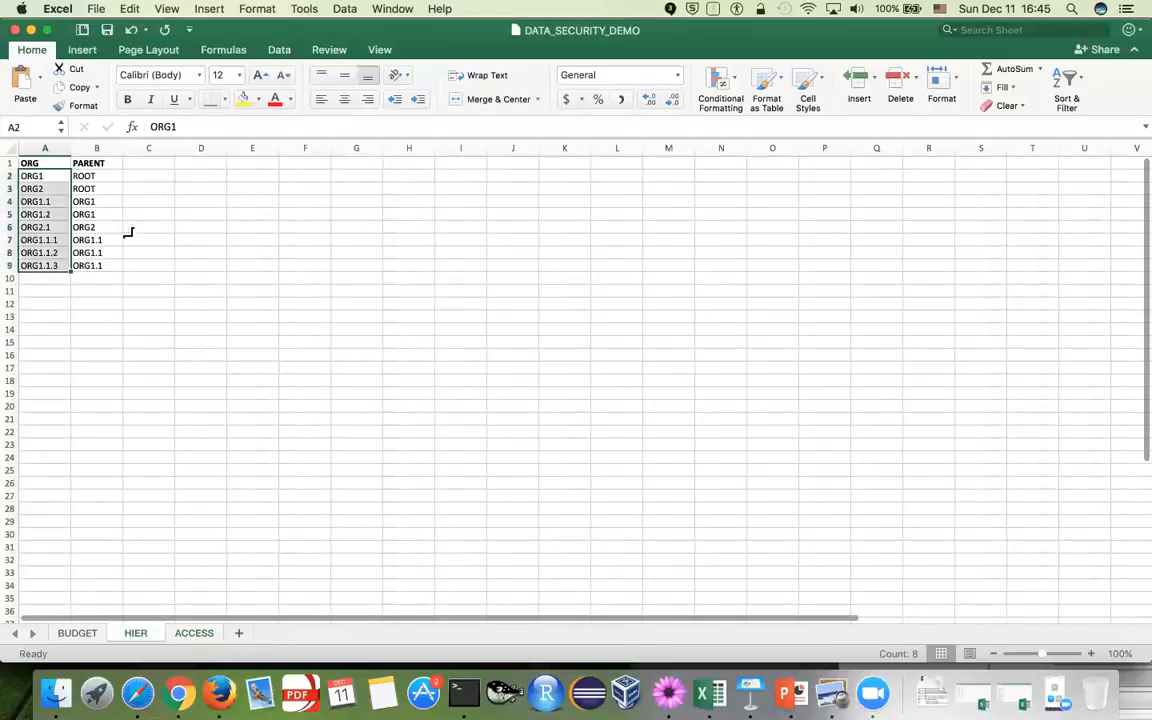
Review the org-to-parent pairs on the HIER sheet, then switch back to Chrome's Incorta login
click(154, 267)
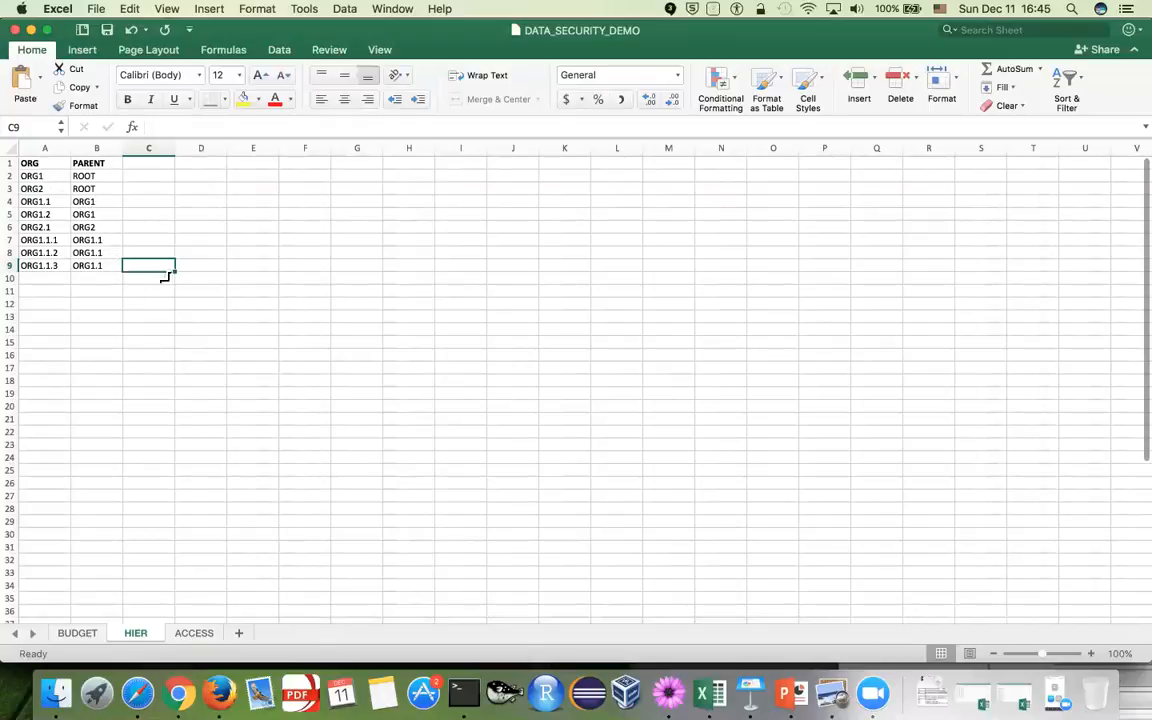
click(234, 228)
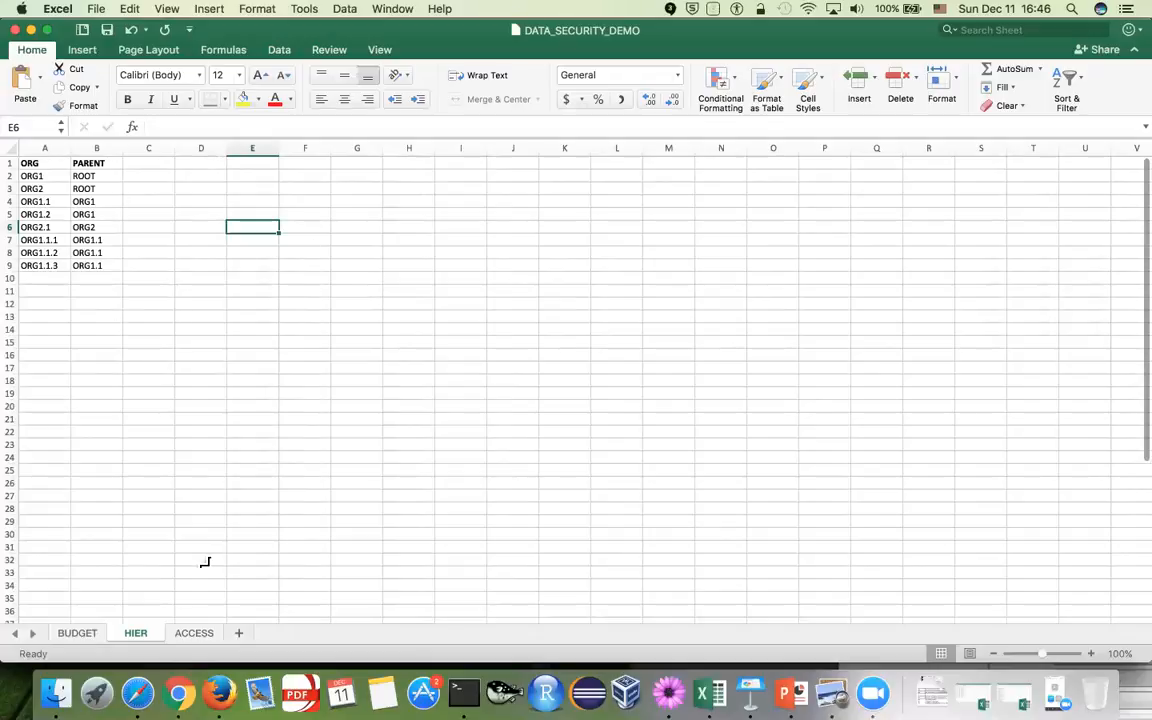
key(super+Tab)
key(super+Tab)
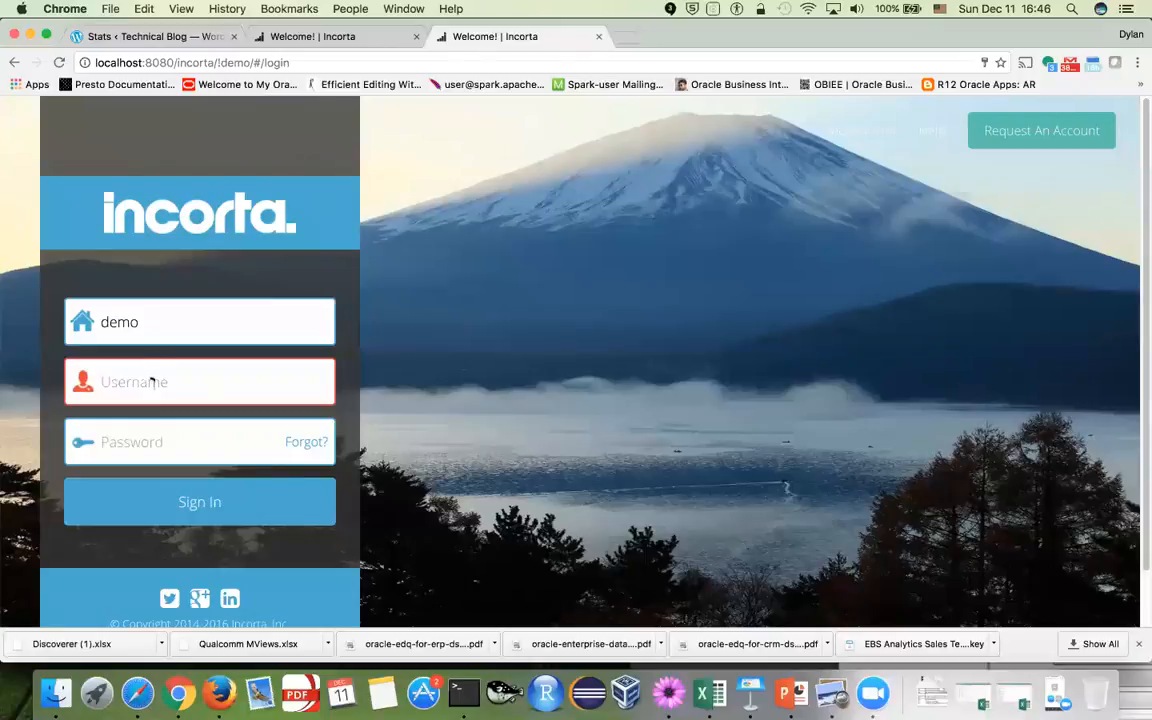
Sign in to the demo tenant as user 100 with its password
click(155, 381)
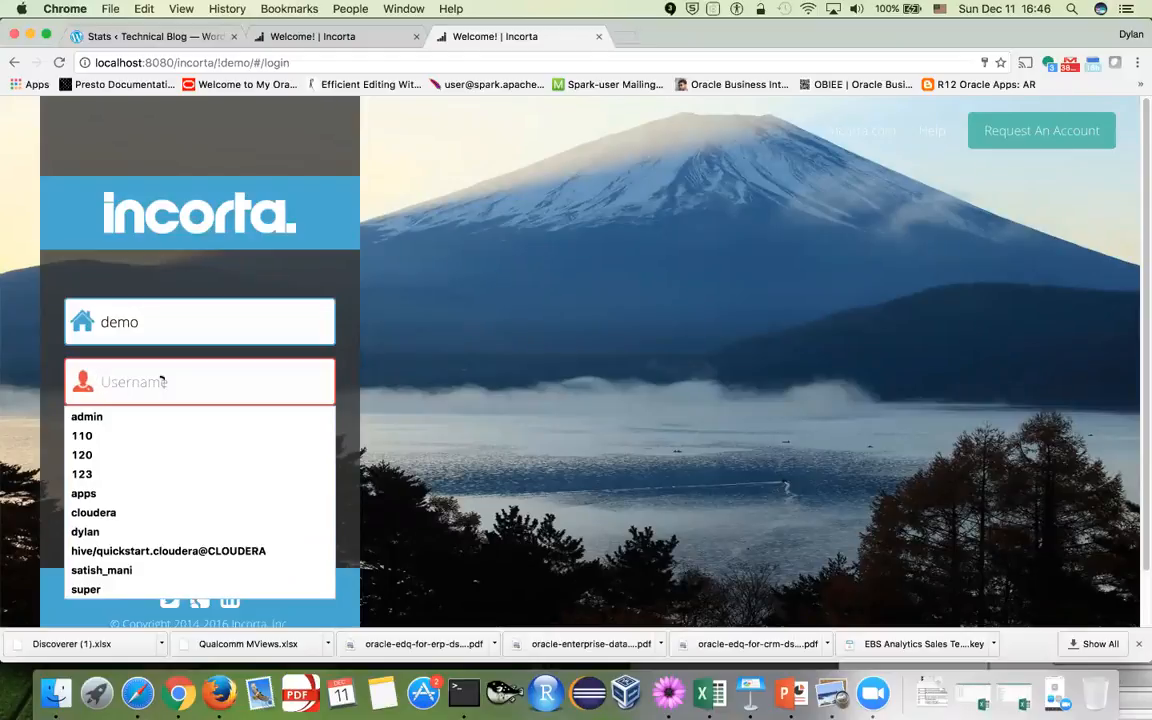
text(100)
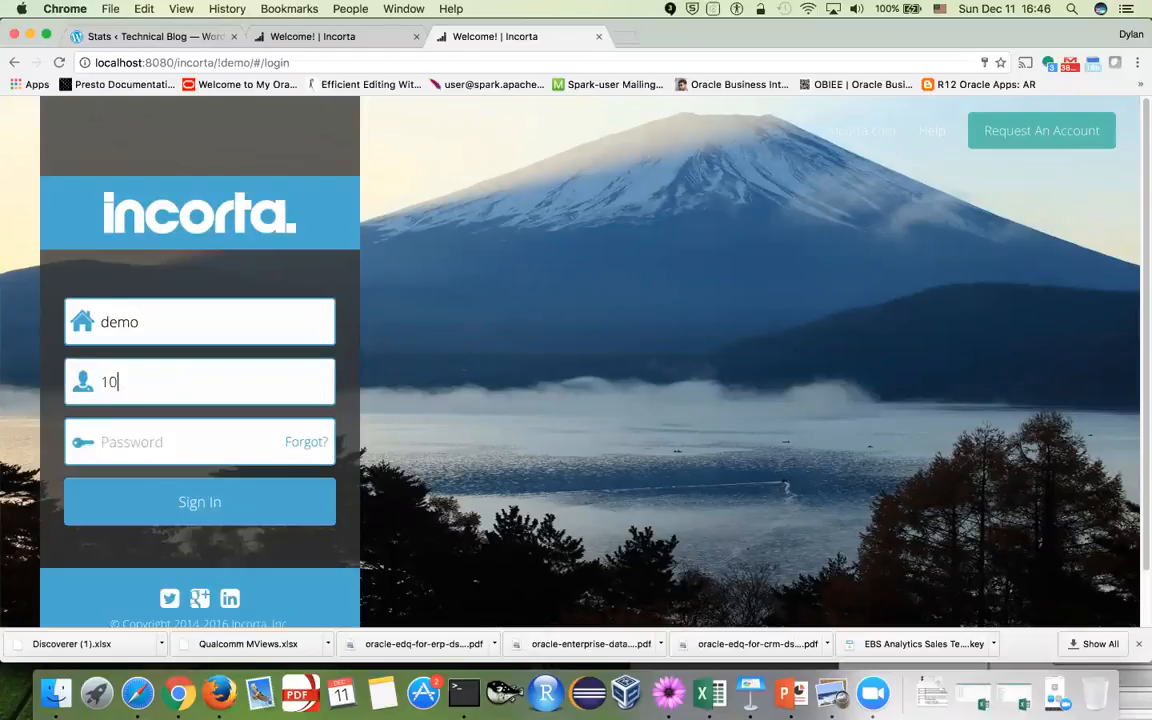
key(Tab)
text(•)
key(BackSpace)
key(BackSpace)
key(BackSpace)
text(•)
click(206, 520)
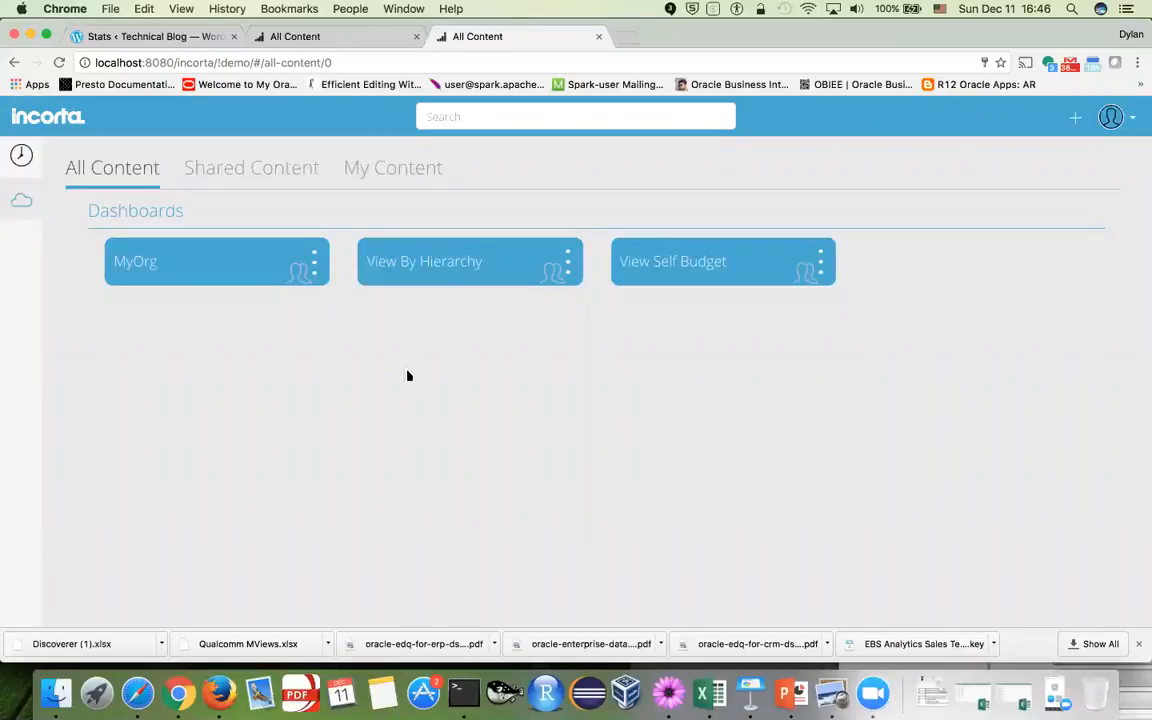
Open the View By Hierarchy dashboard, then log out and return to the login page
click(460, 280)
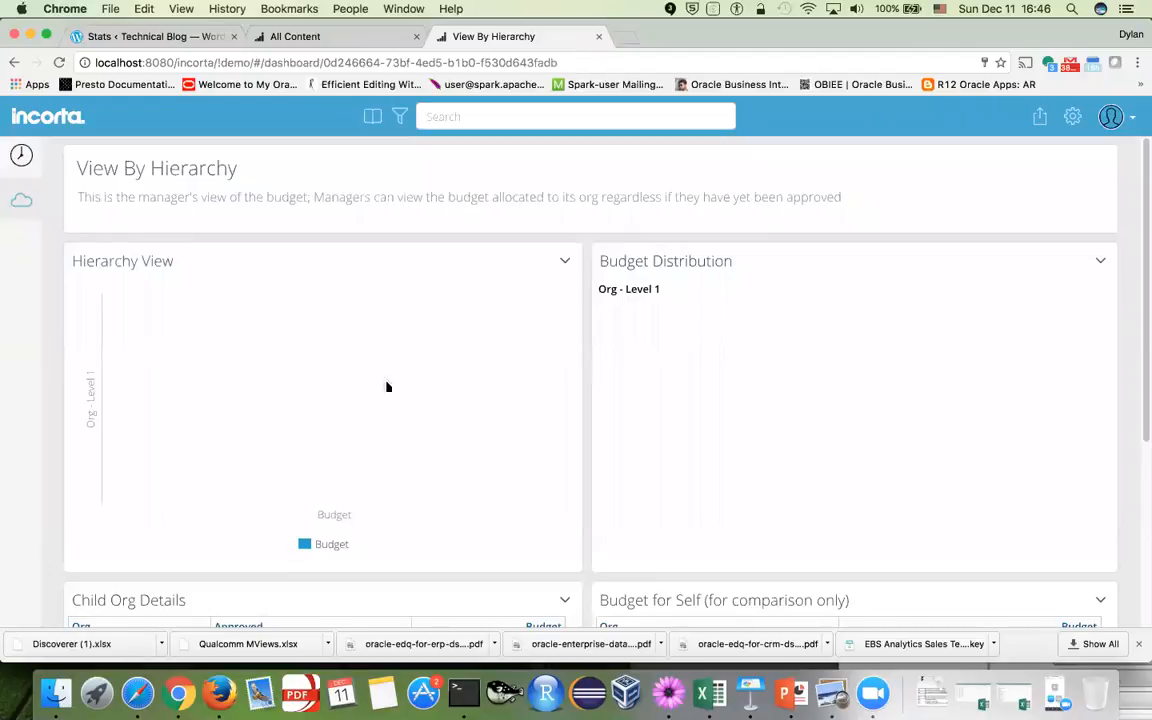
click(1110, 116)
click(1050, 249)
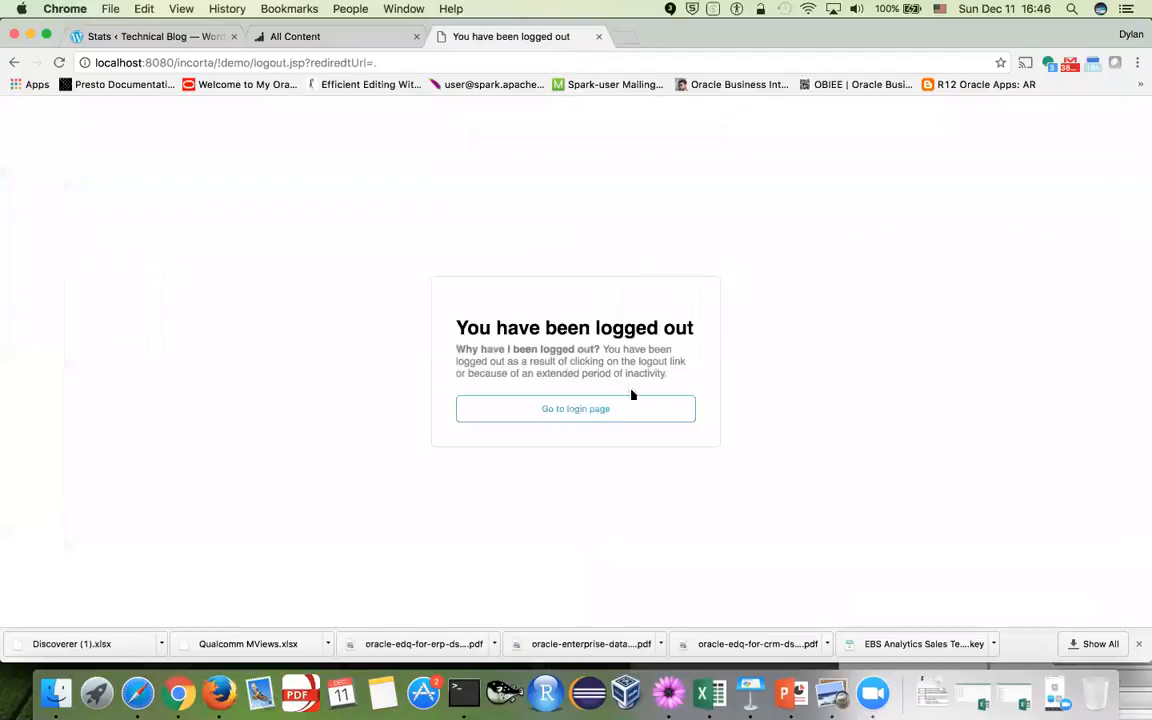
click(597, 411)
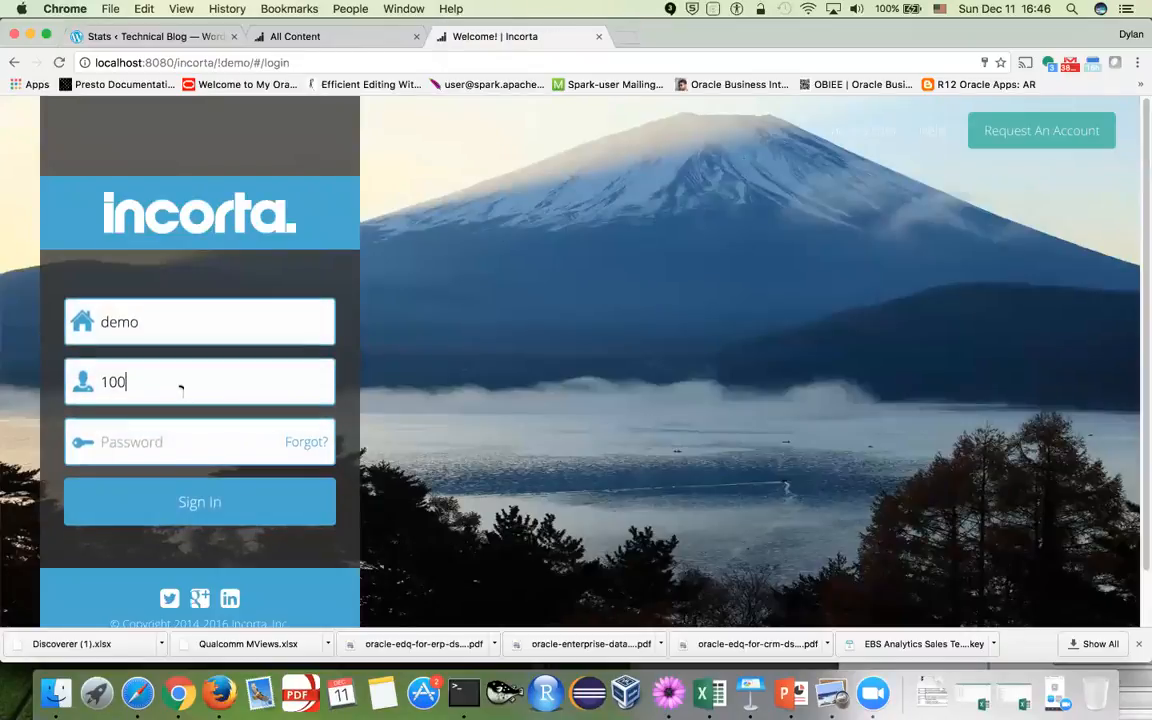
Sign in to the demo tenant as the super user with its password
double_click(180, 382)
text(super)
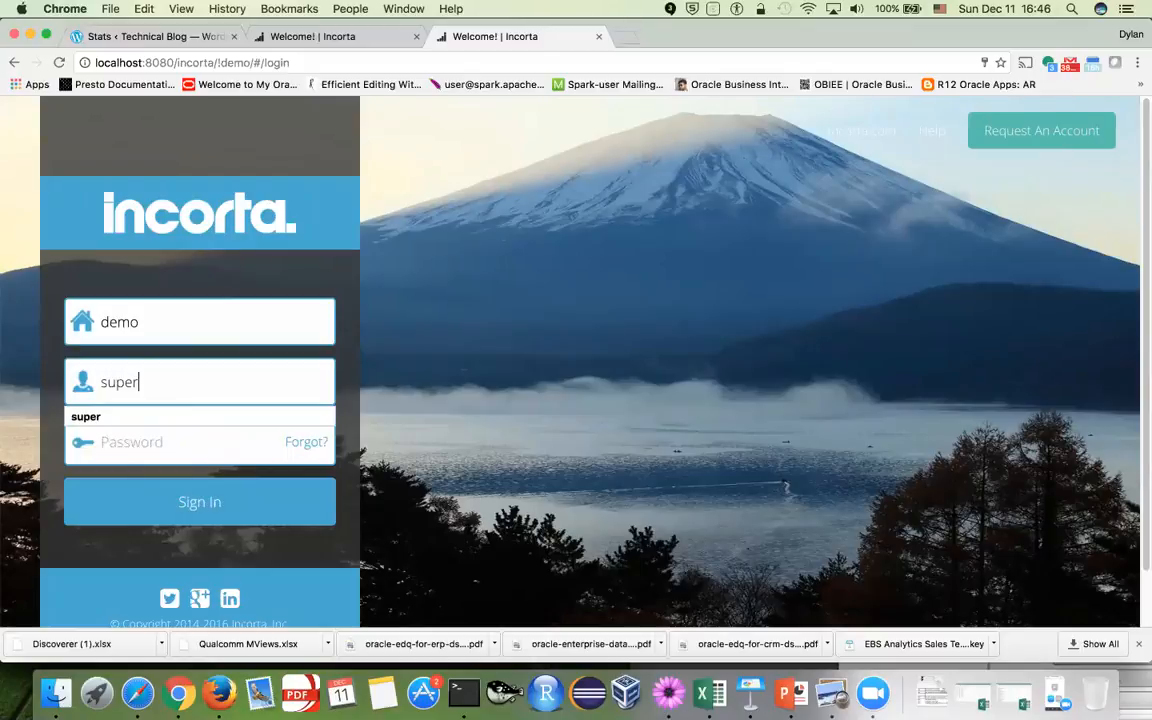
key(Tab)
text(su)
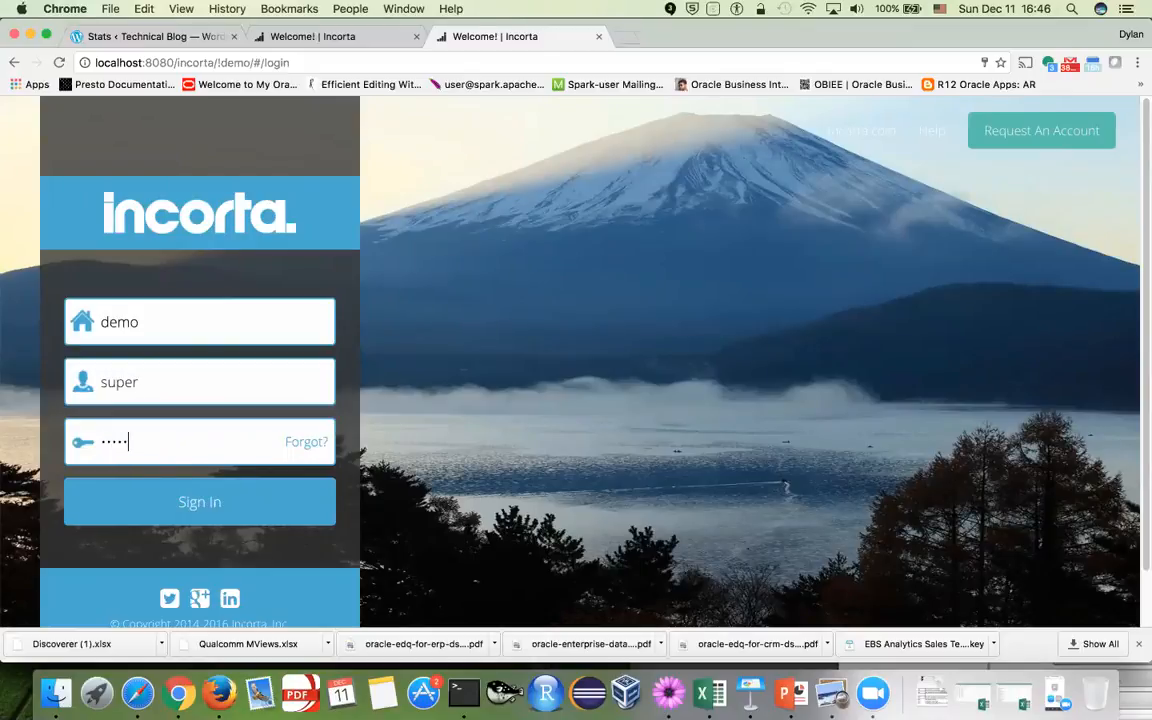
text(per)
click(182, 512)
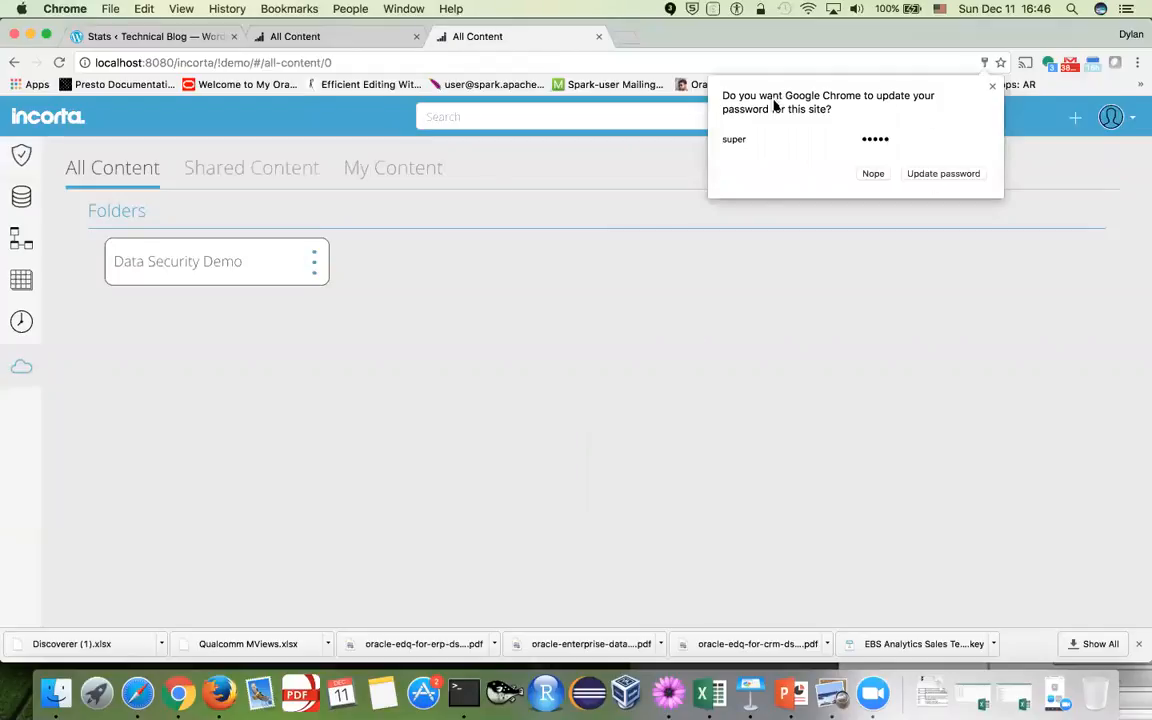
Check the Data Security Demo folder and DATA_SECURITY_DEMO schema, then list the Data Files
click(249, 270)
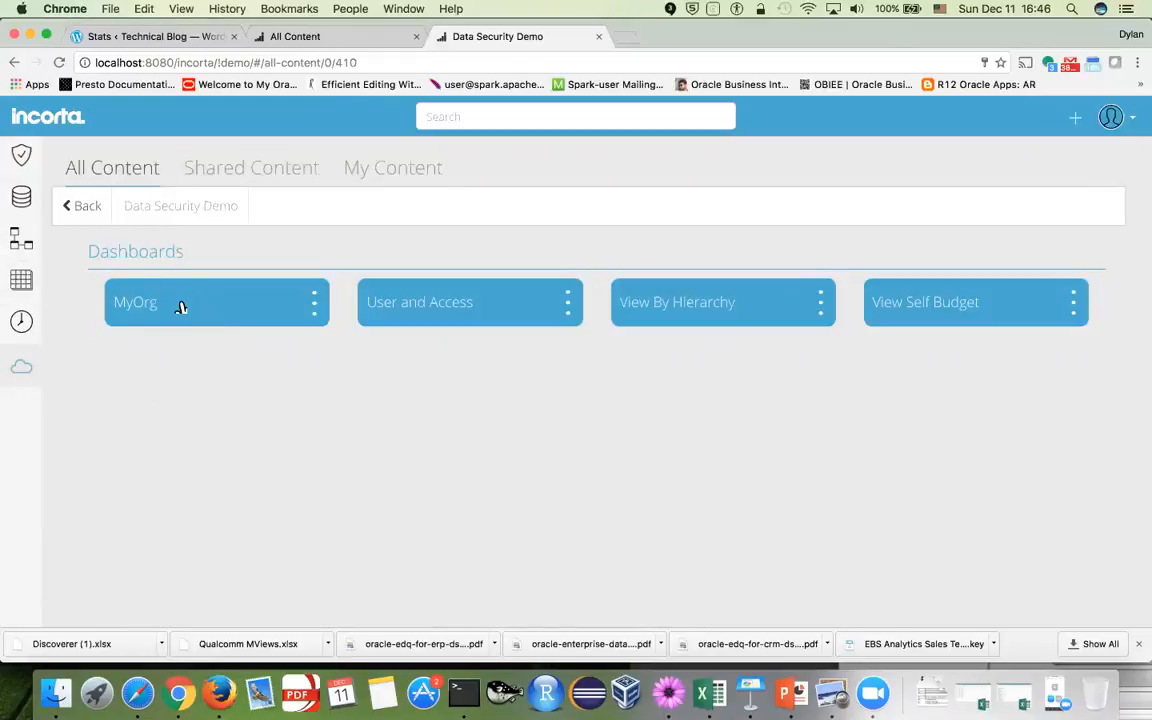
click(21, 241)
click(245, 275)
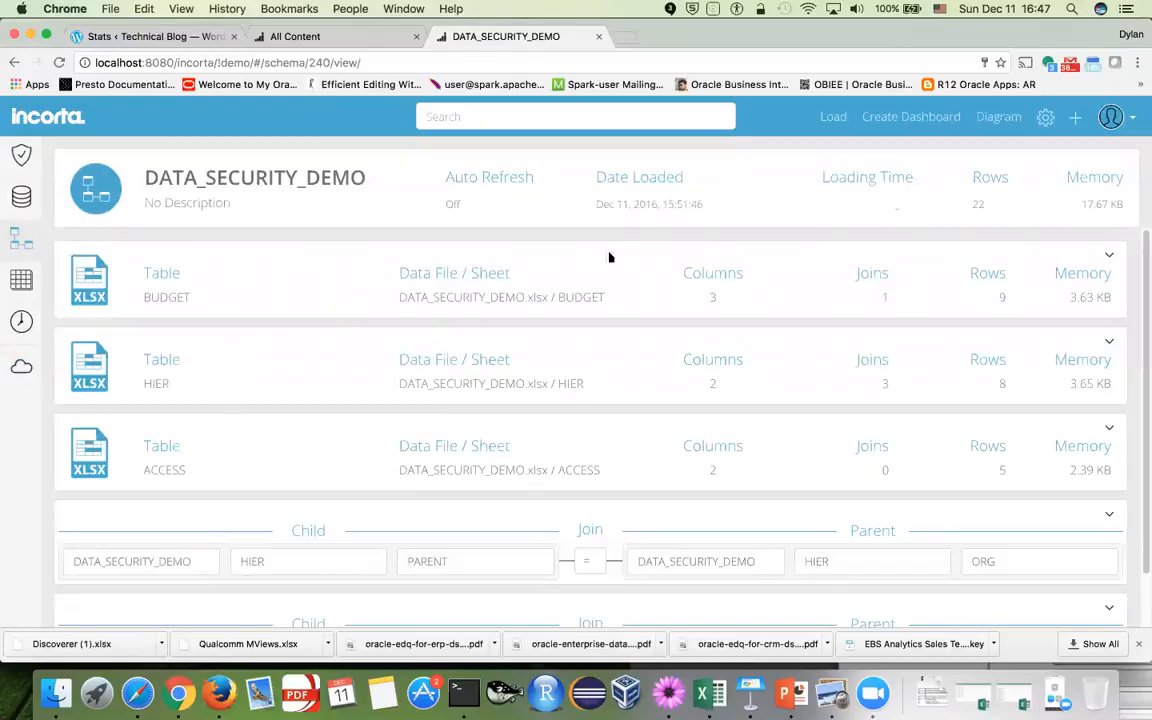
click(21, 195)
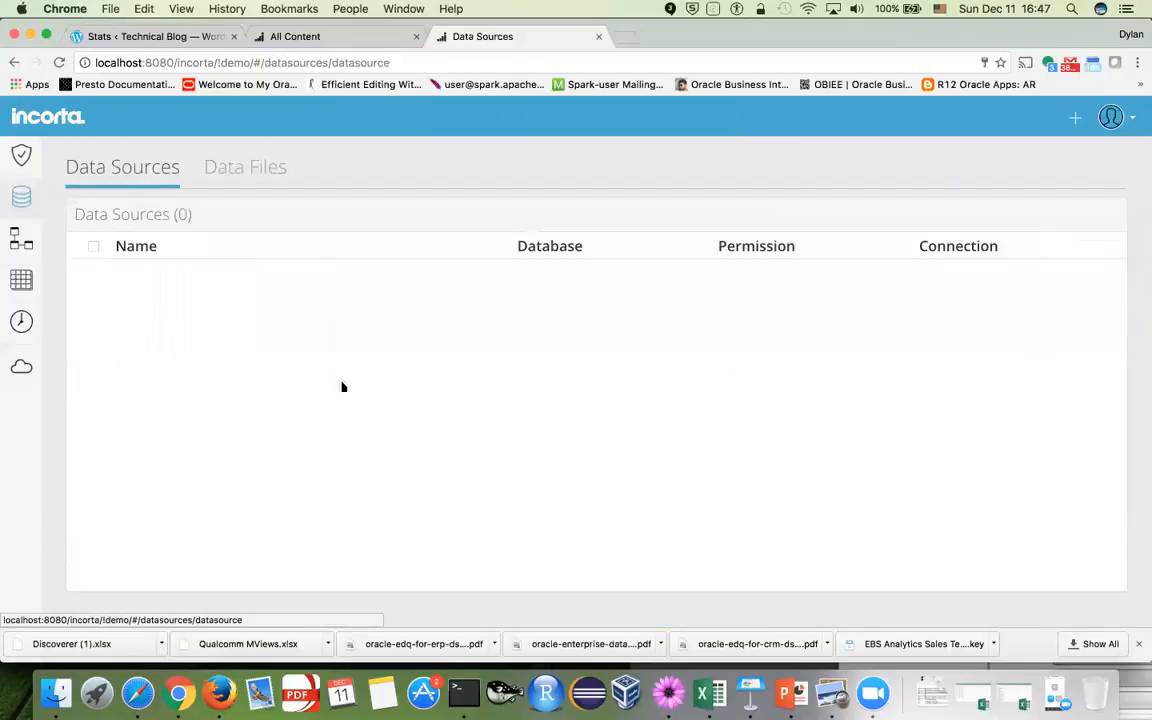
click(240, 170)
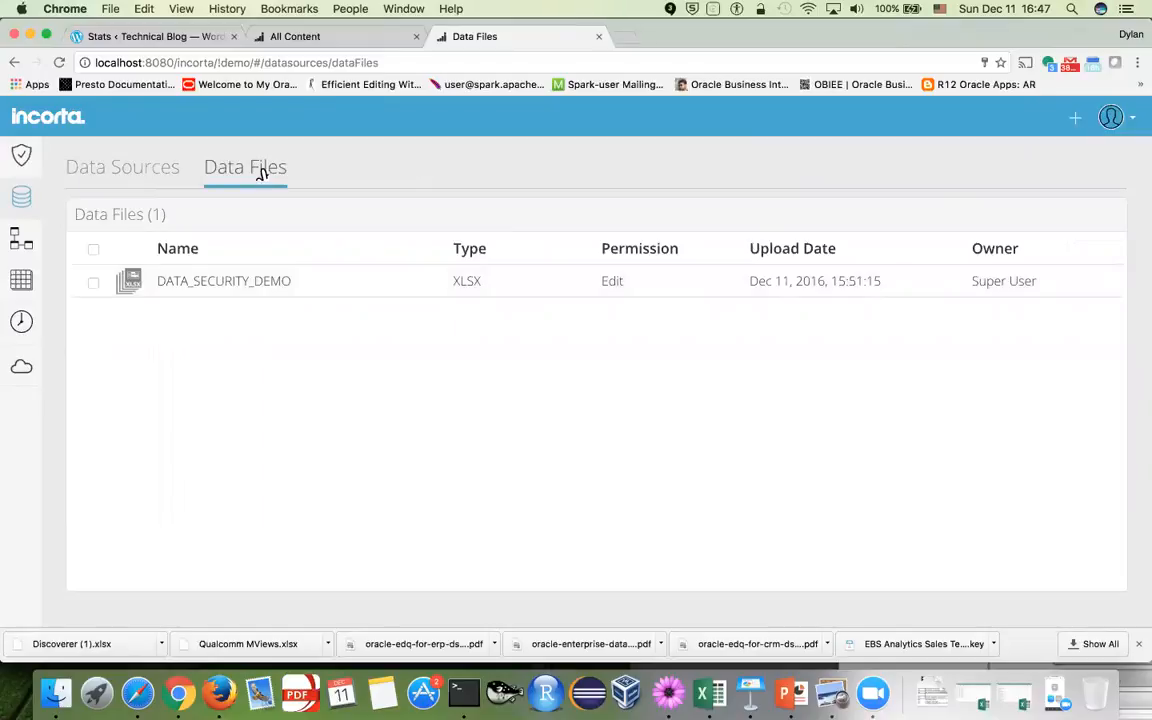
Upload DATA_SECURITY_DEMO from Documents, overwriting the existing DATA_SECURITY_DEMO.xlsx data file
click(1075, 119)
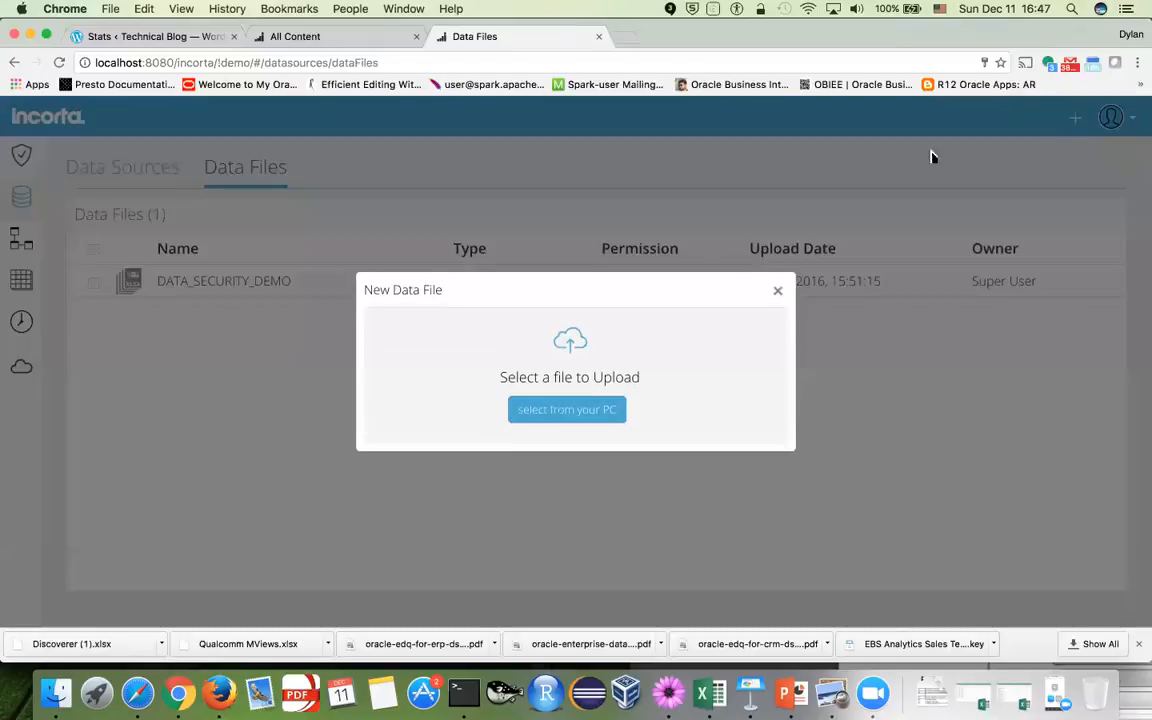
click(567, 418)
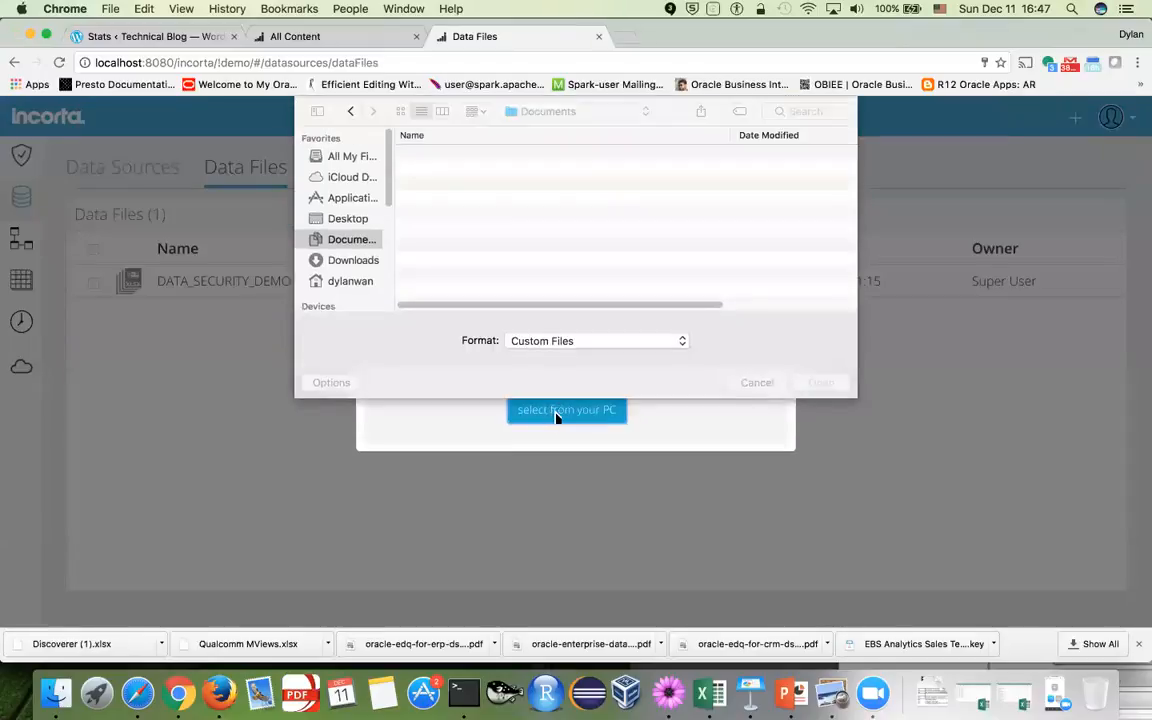
click(470, 172)
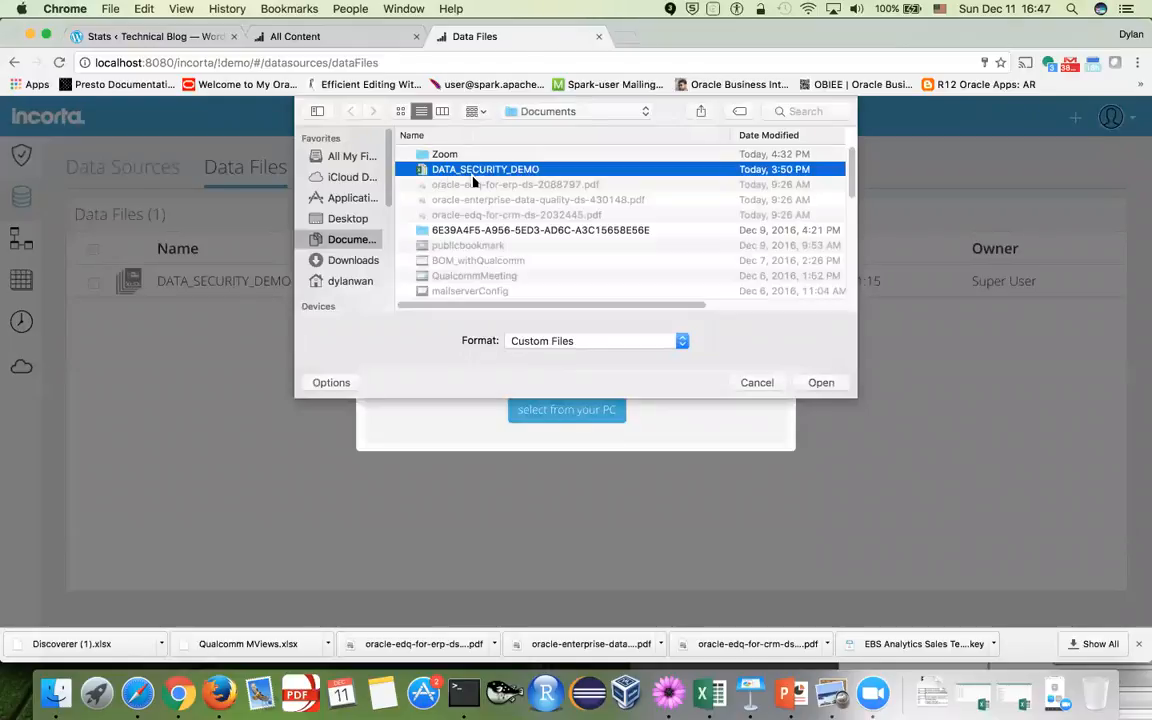
click(820, 383)
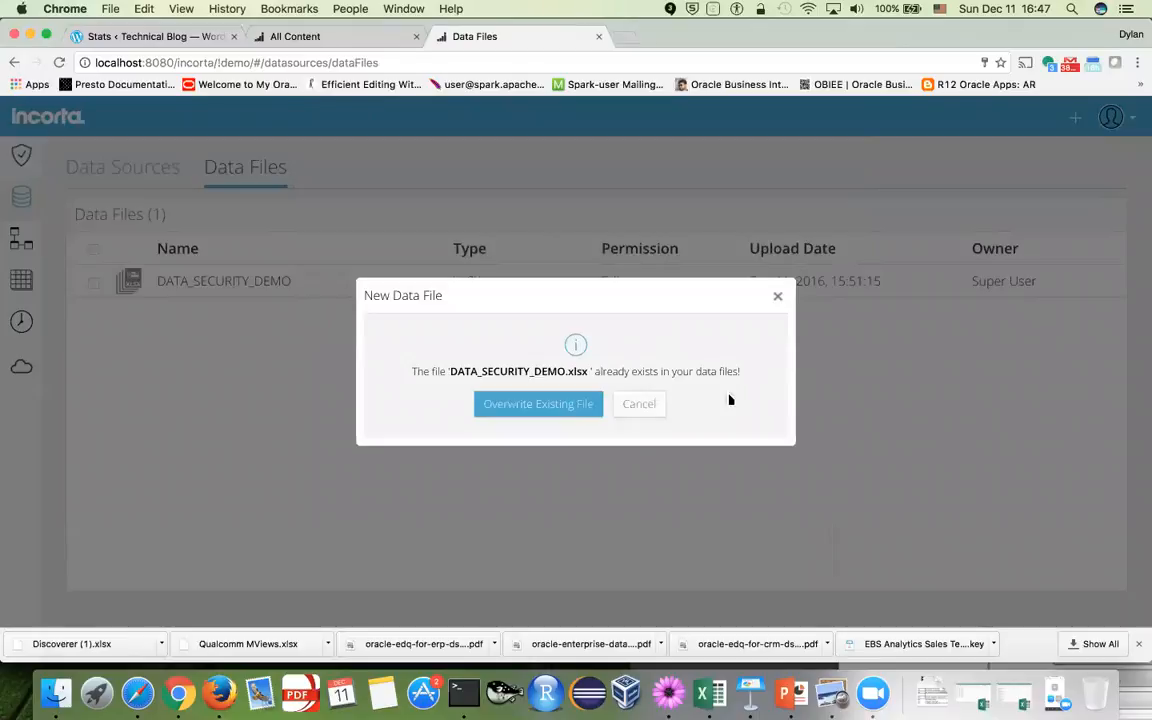
click(537, 408)
click(578, 433)
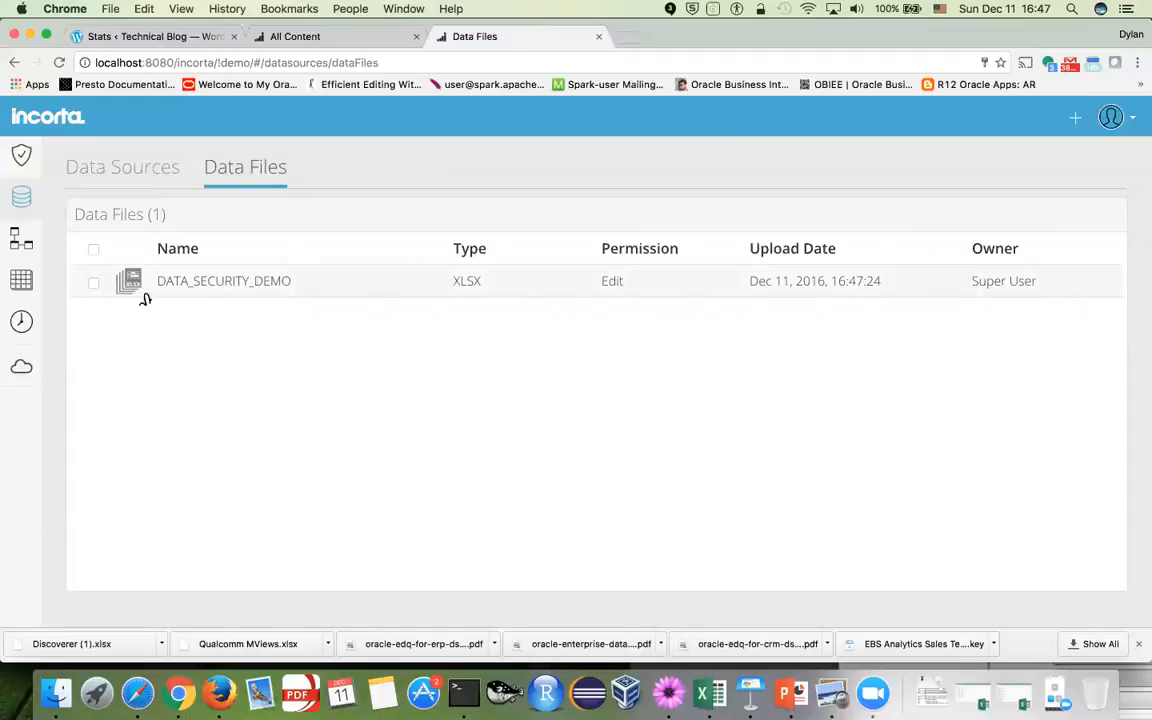
From the Schemas list, create a new schema named DATA_SECURITY_DEMO2
click(22, 238)
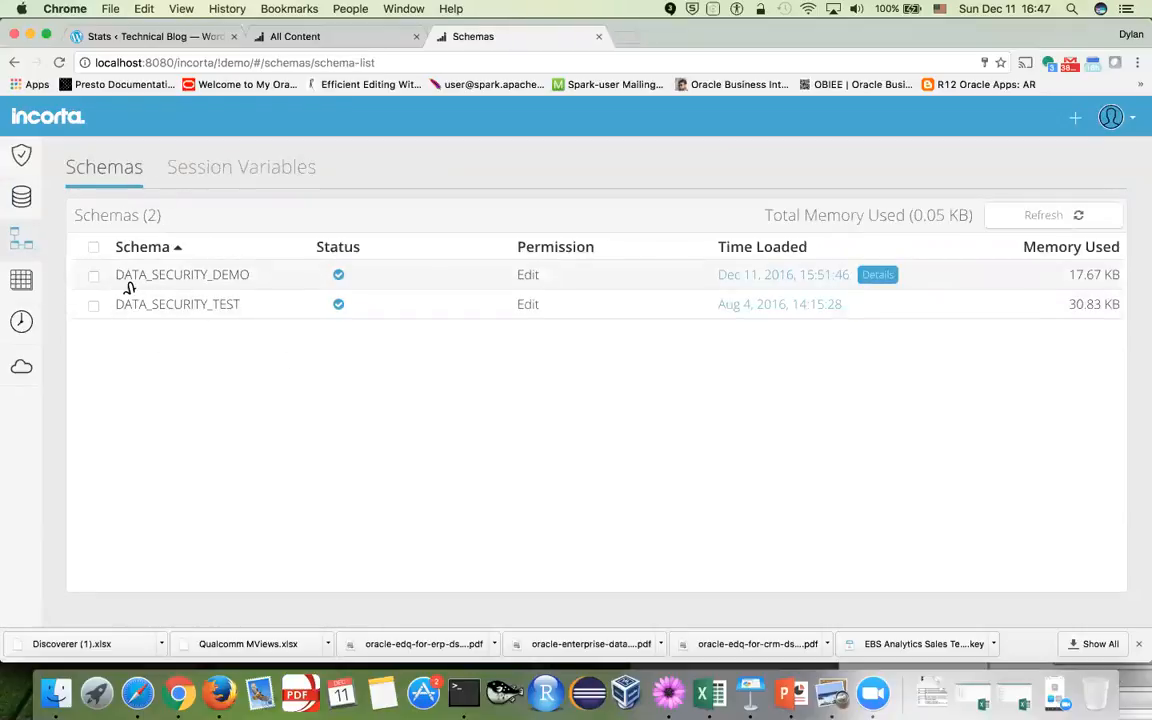
click(1079, 122)
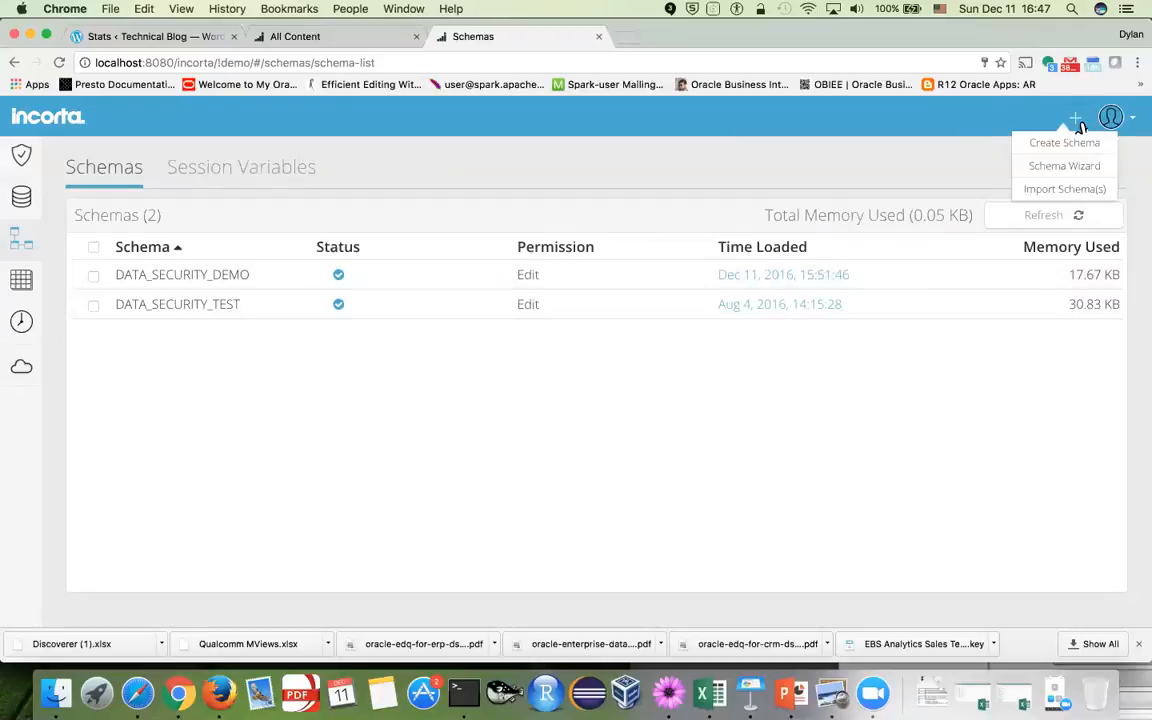
click(1066, 144)
click(505, 320)
text(DATA)
key(Down)
key(Tab)
text(2)
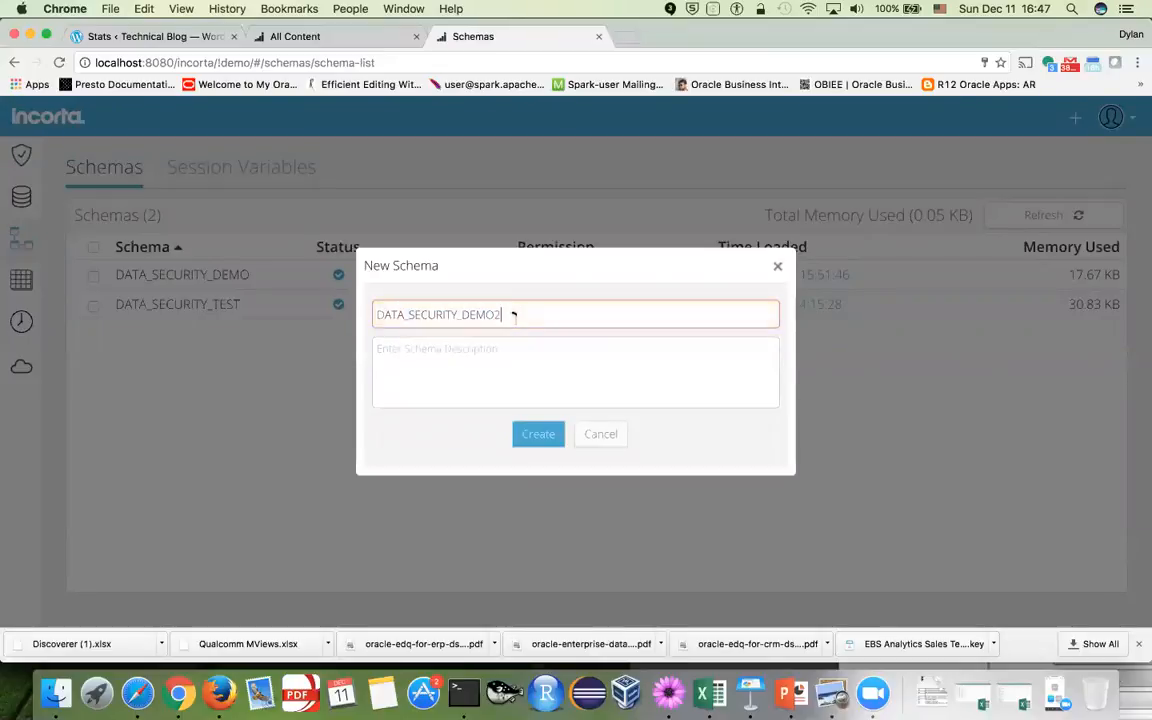
click(544, 441)
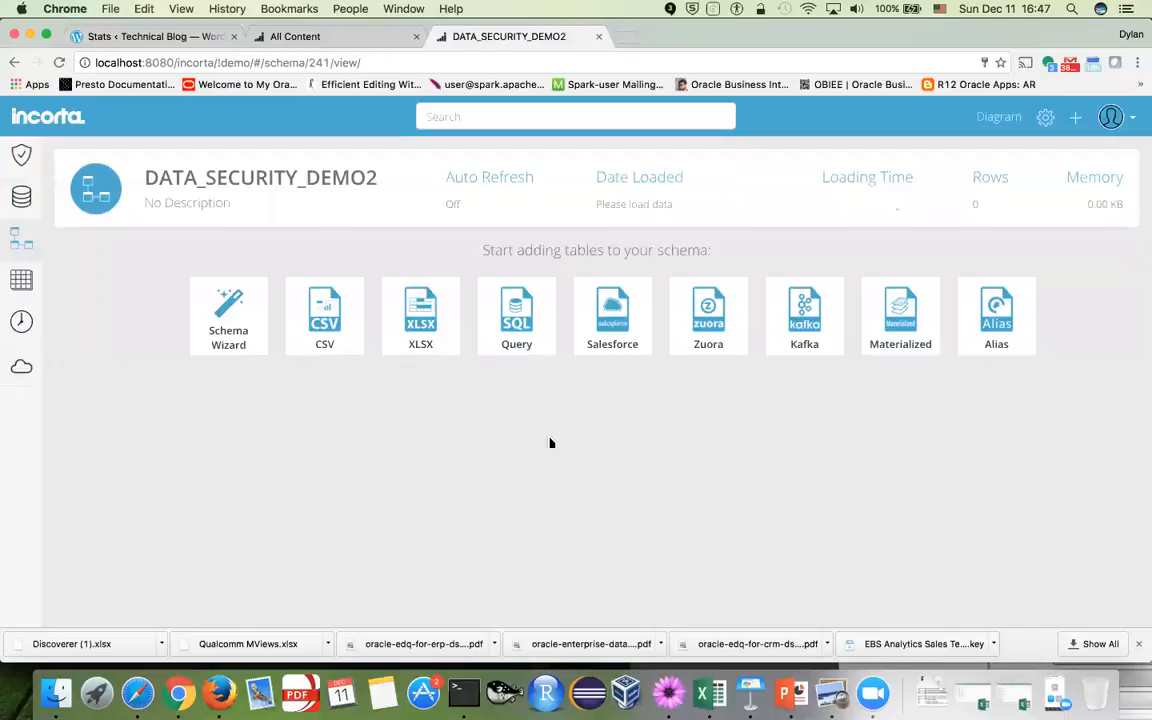
Add an XLSX table named BUDGET from the BUDGET worksheet of DATA_SECURITY_DEMO.xlsx and save it
click(417, 322)
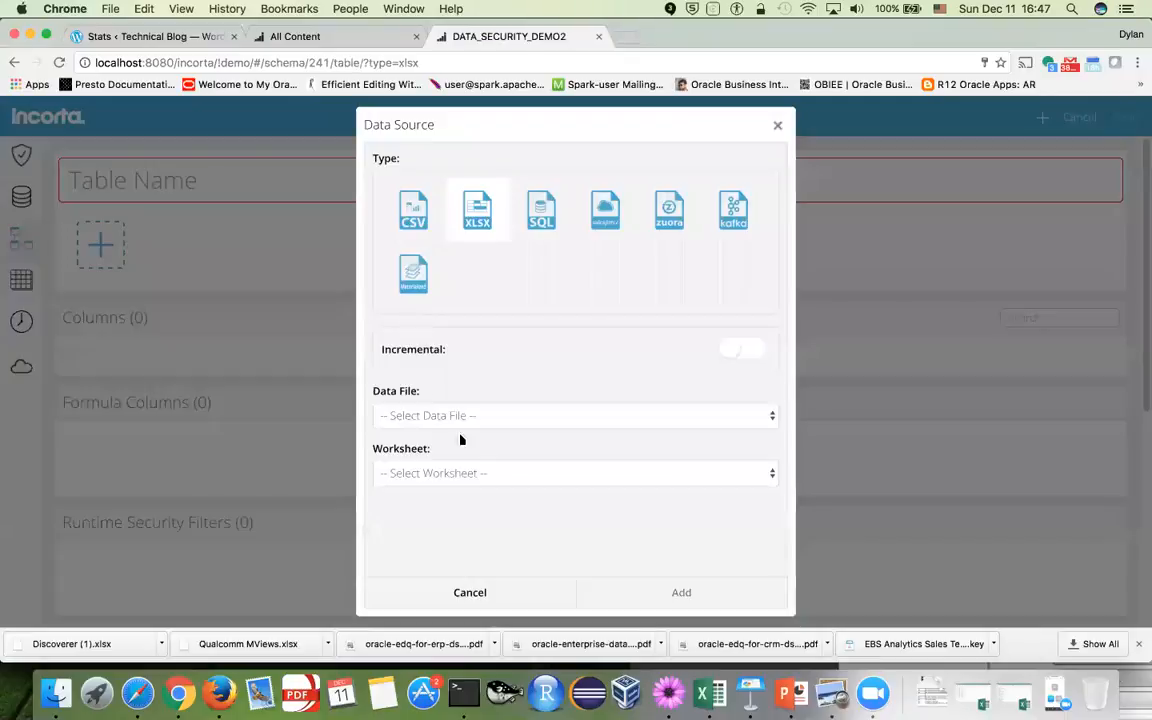
click(472, 425)
click(478, 430)
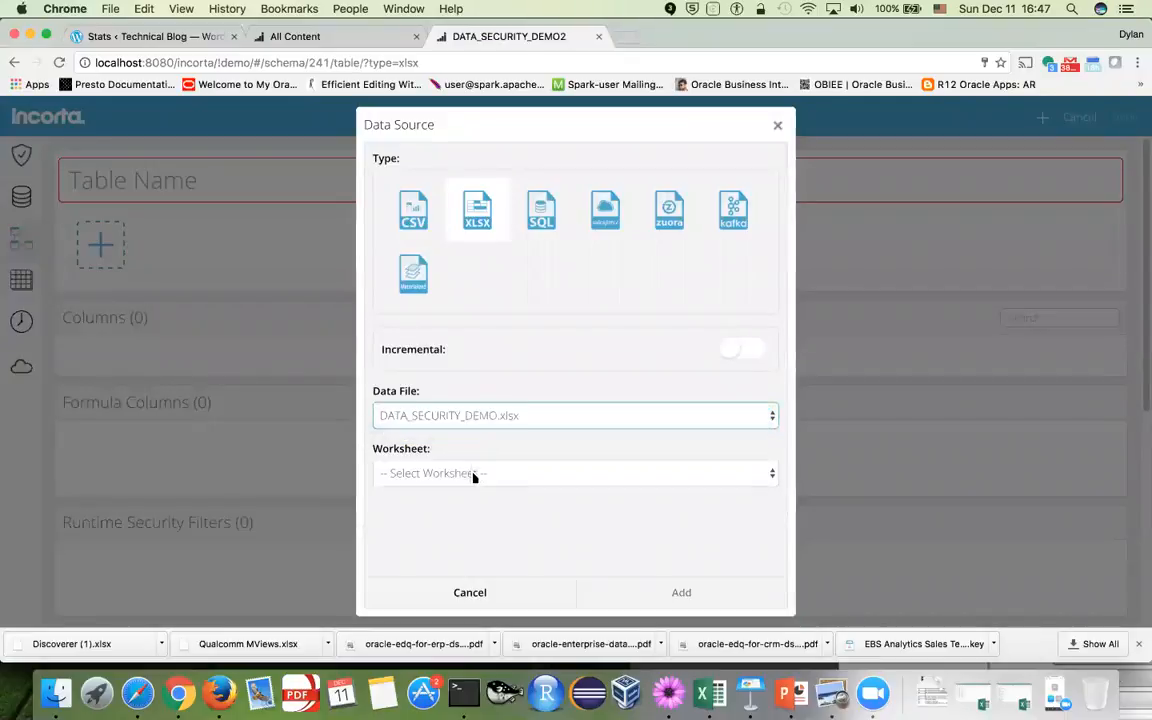
click(475, 476)
click(470, 488)
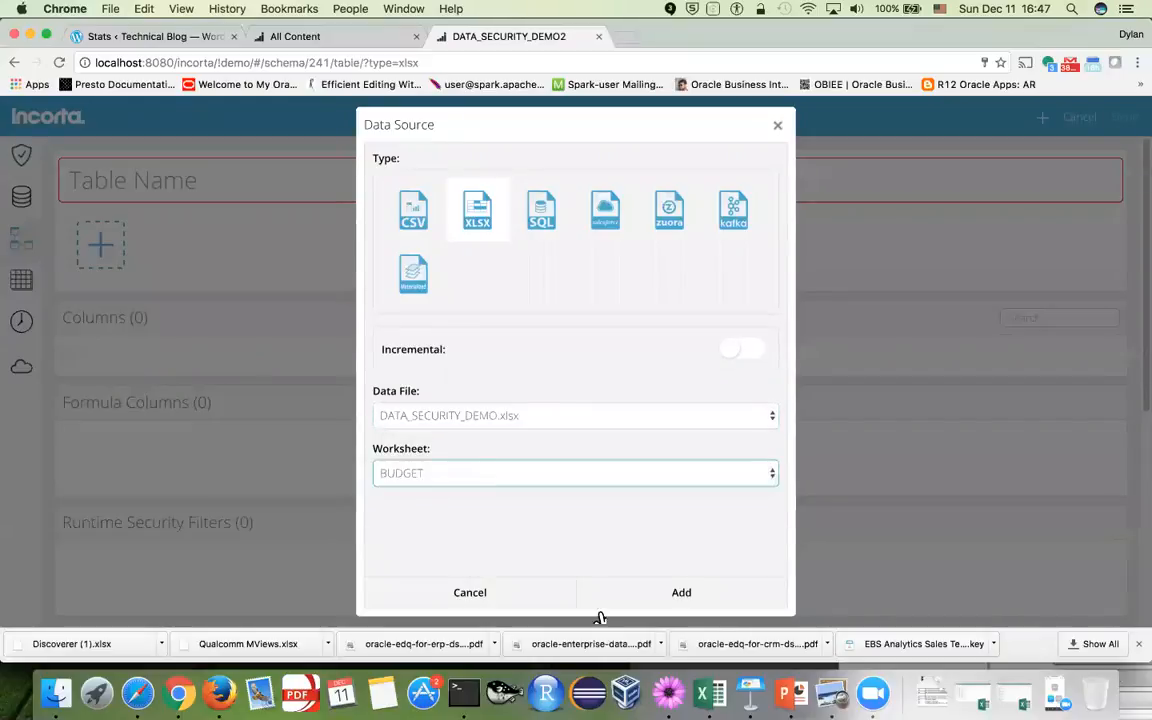
click(683, 594)
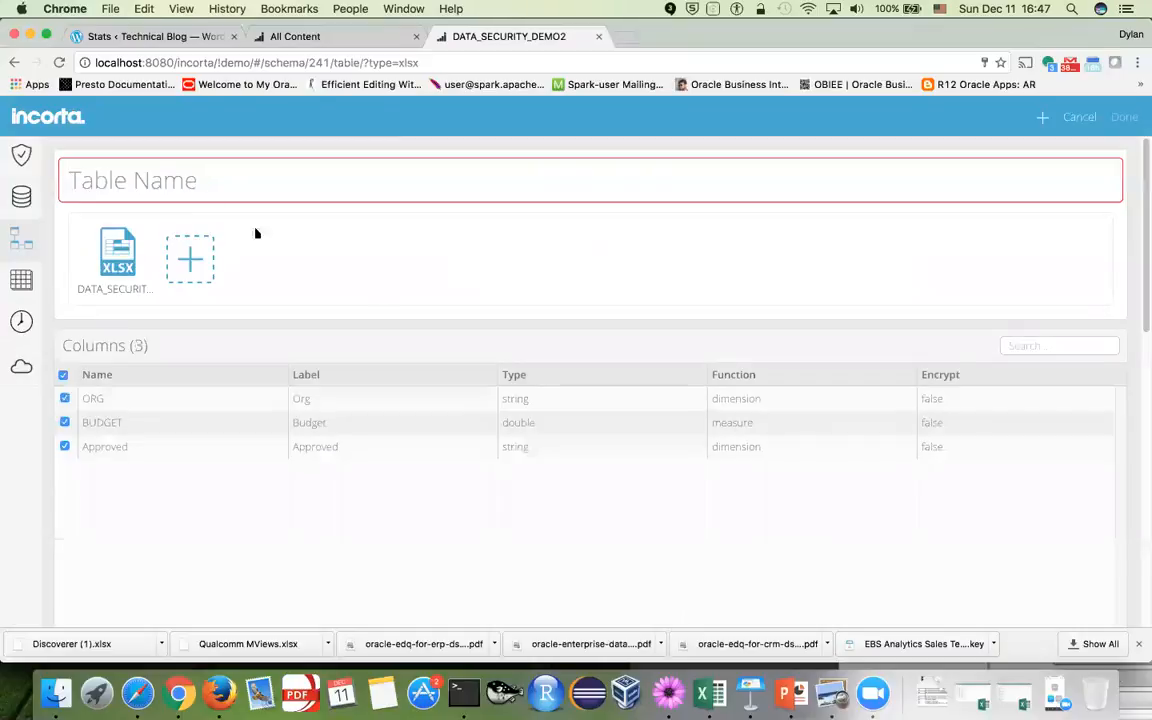
text(B)
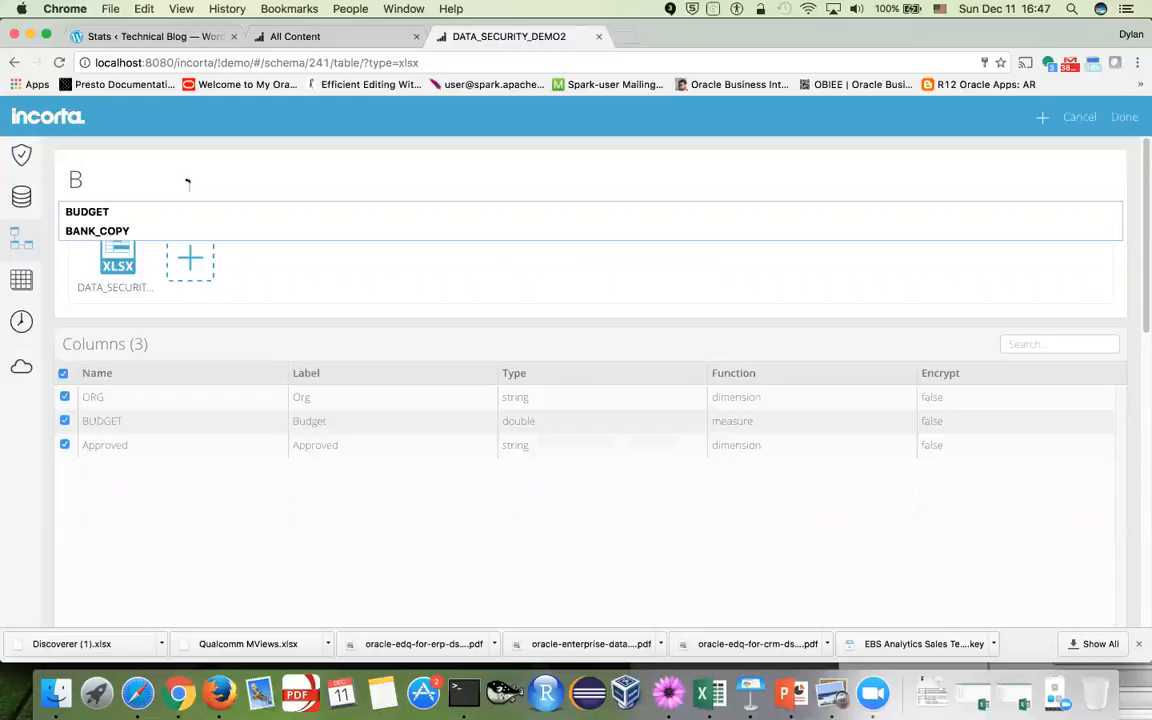
text(UDGET)
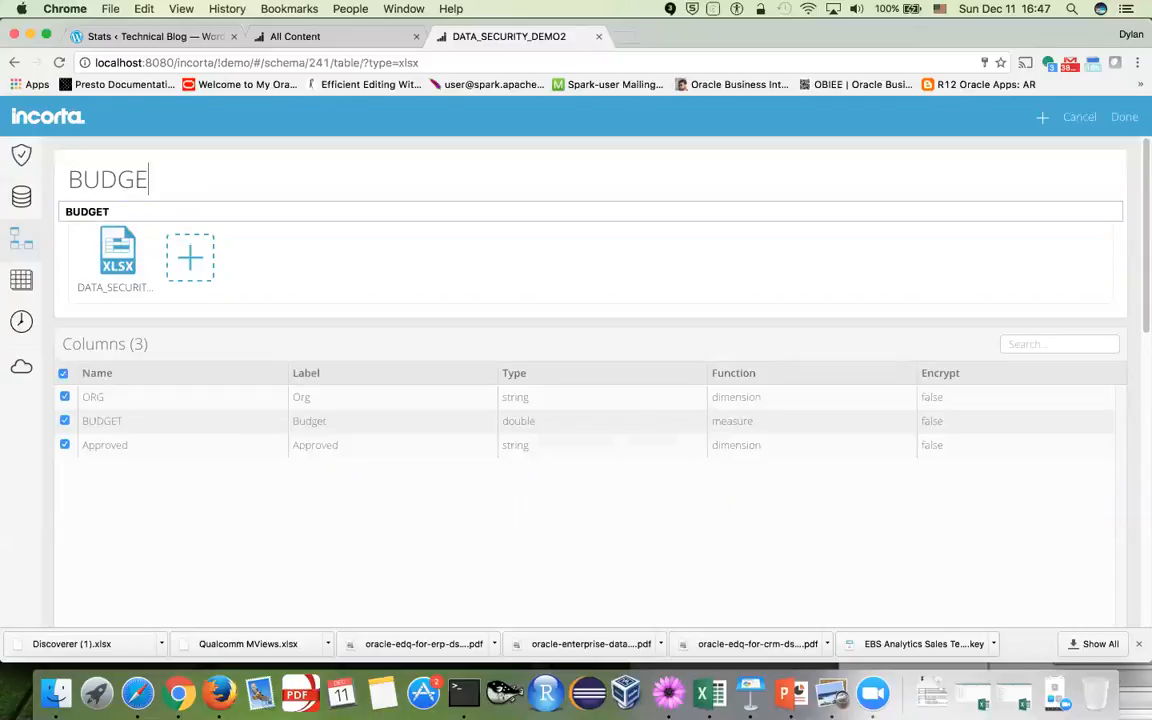
click(190, 212)
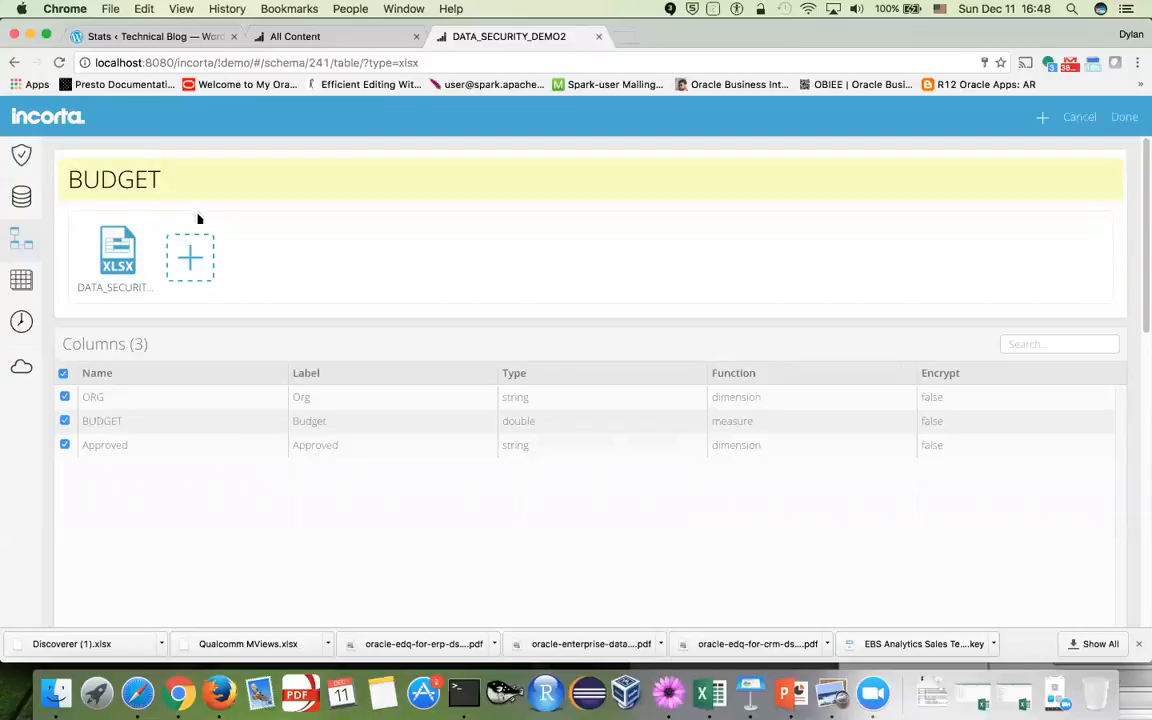
click(1124, 117)
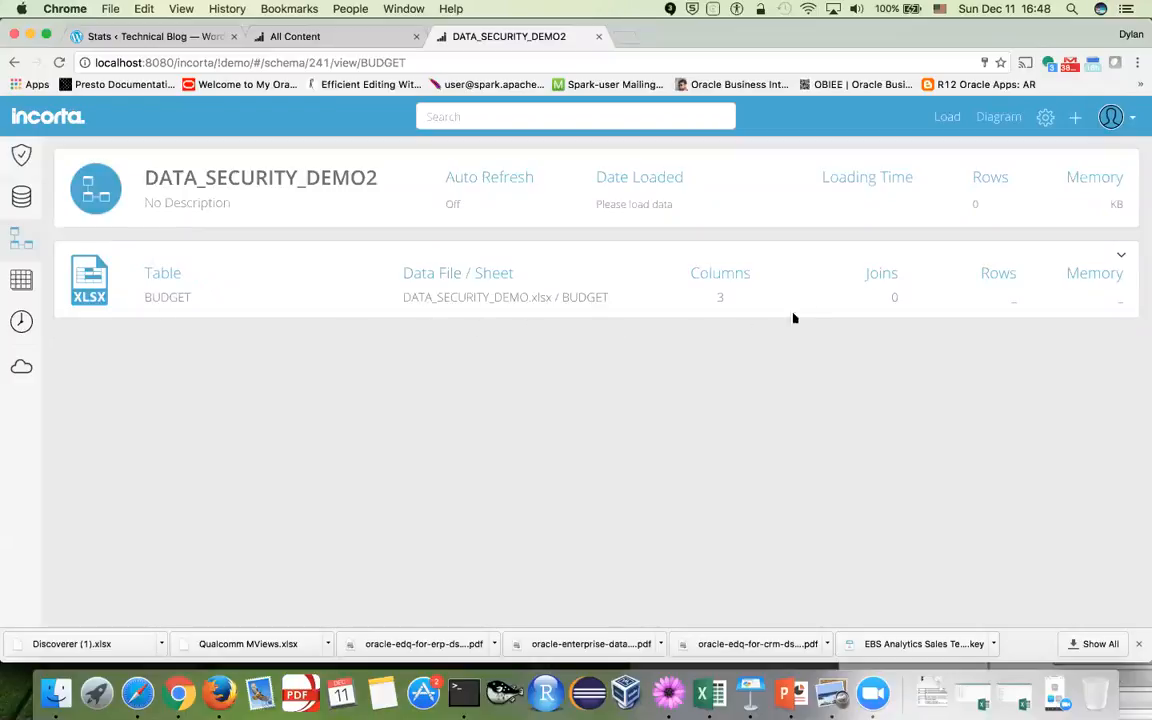
Start a new Excel-sourced table in the schema from DATA_SECURITY_DEMO.xlsx
click(1075, 117)
mouse_move(1060, 186)
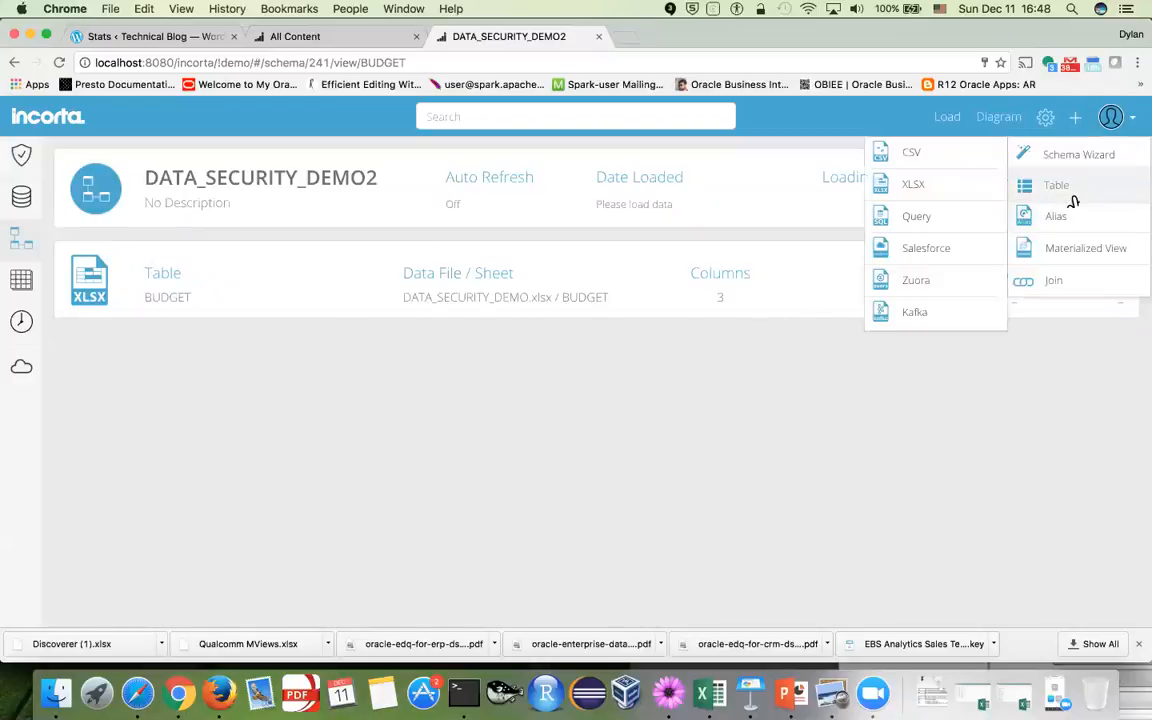
click(952, 190)
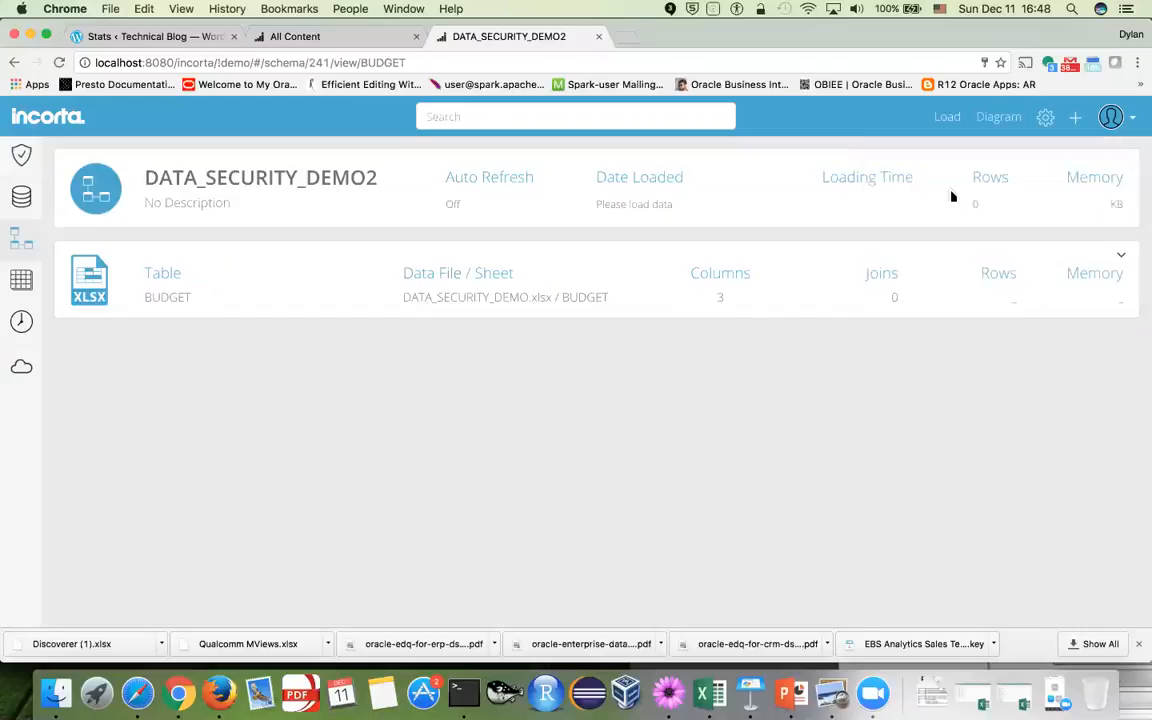
click(575, 425)
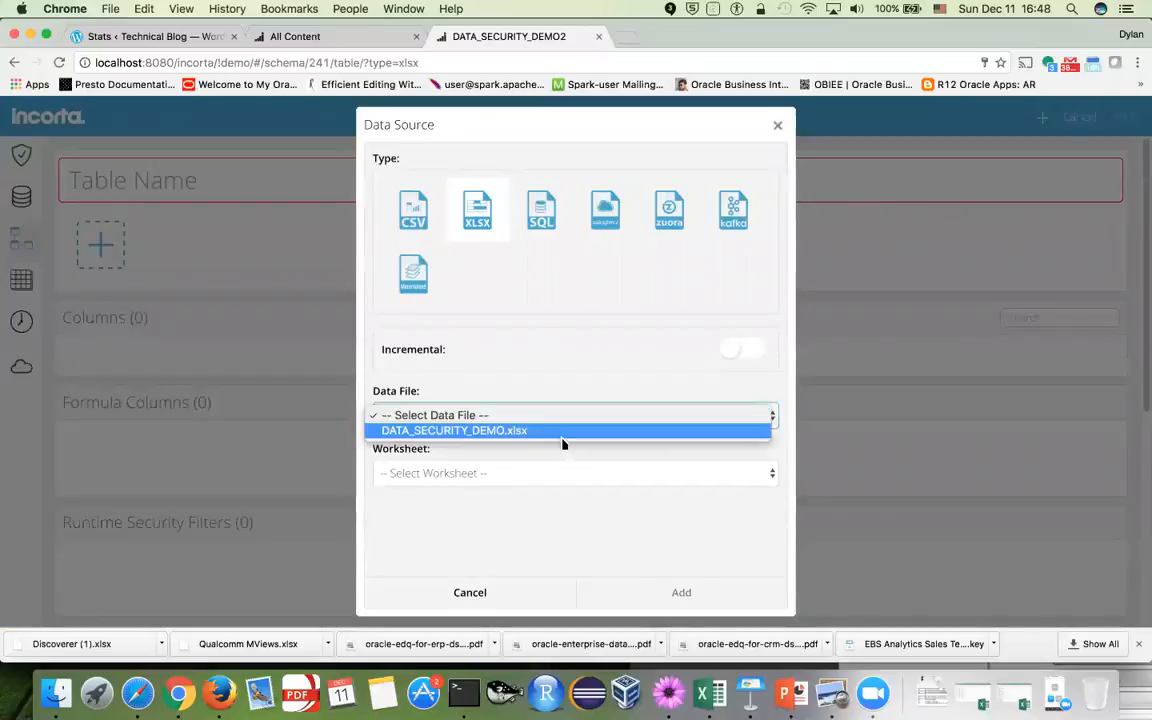
click(561, 432)
Use the ACCESS worksheet as the source, name the table ACCESS, and finish
click(552, 480)
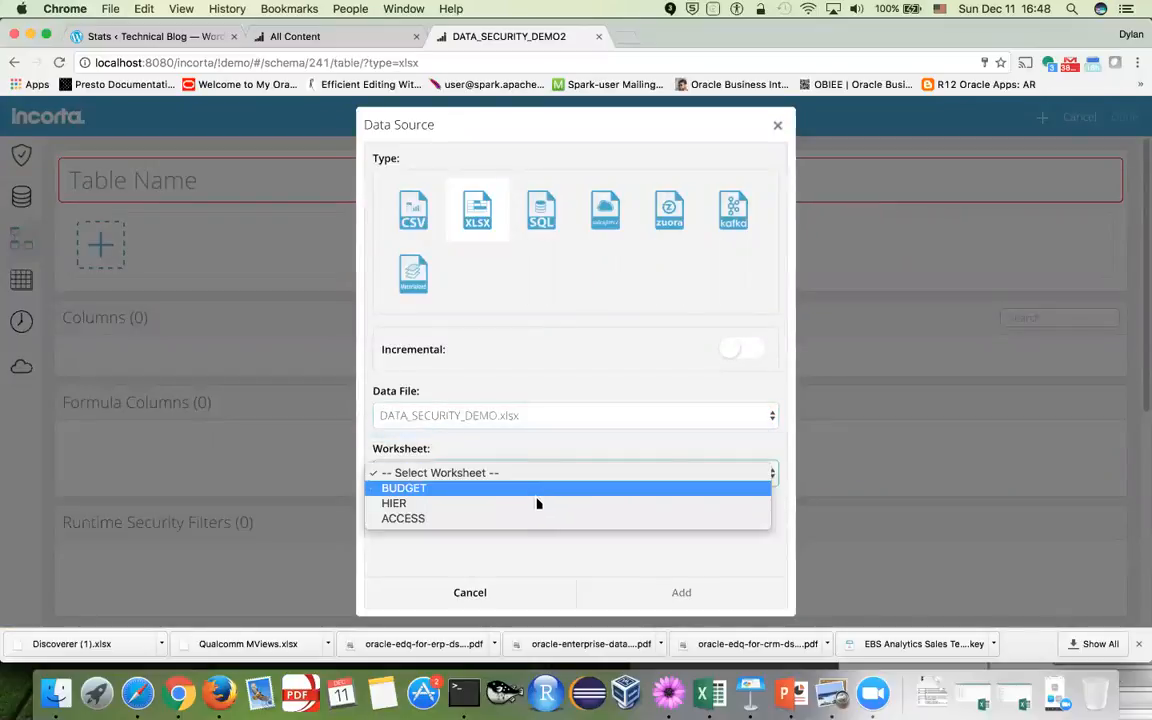
click(537, 503)
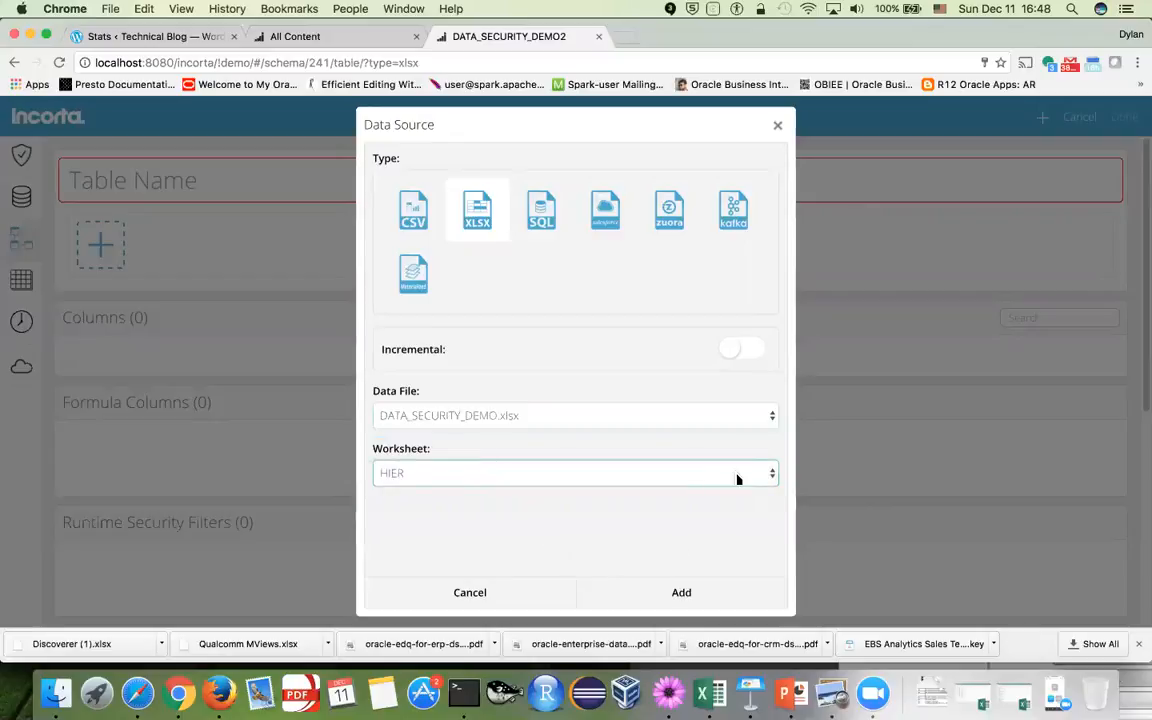
click(738, 476)
click(518, 496)
click(656, 593)
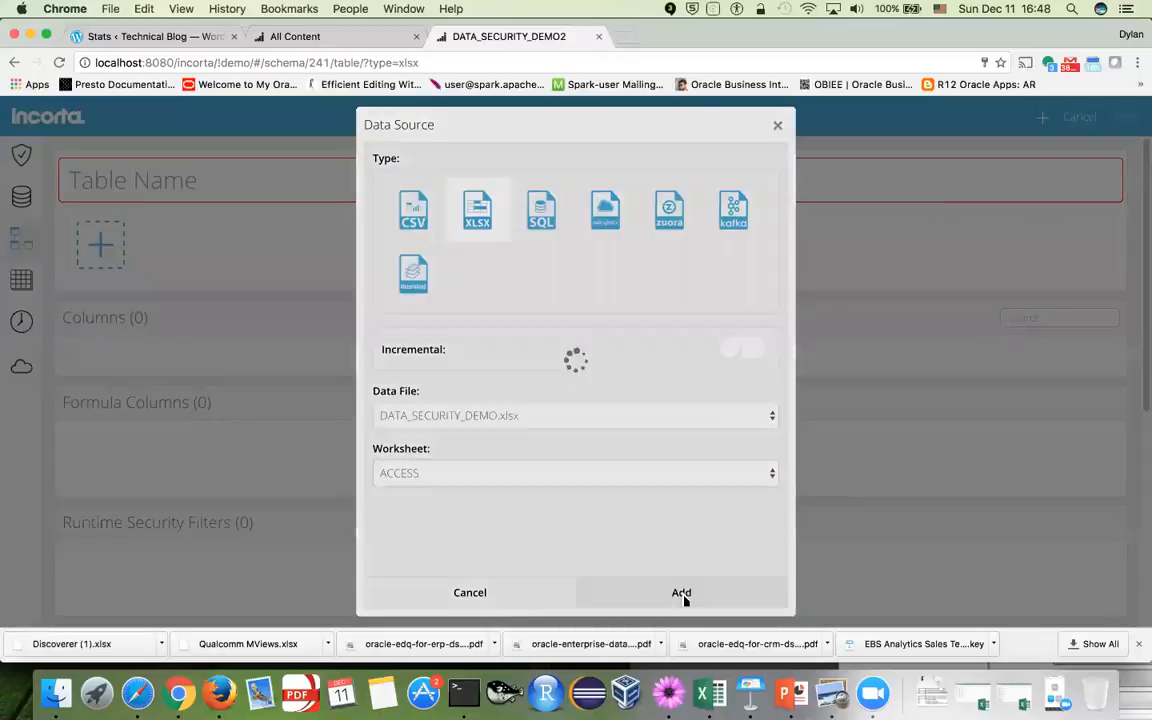
click(231, 187)
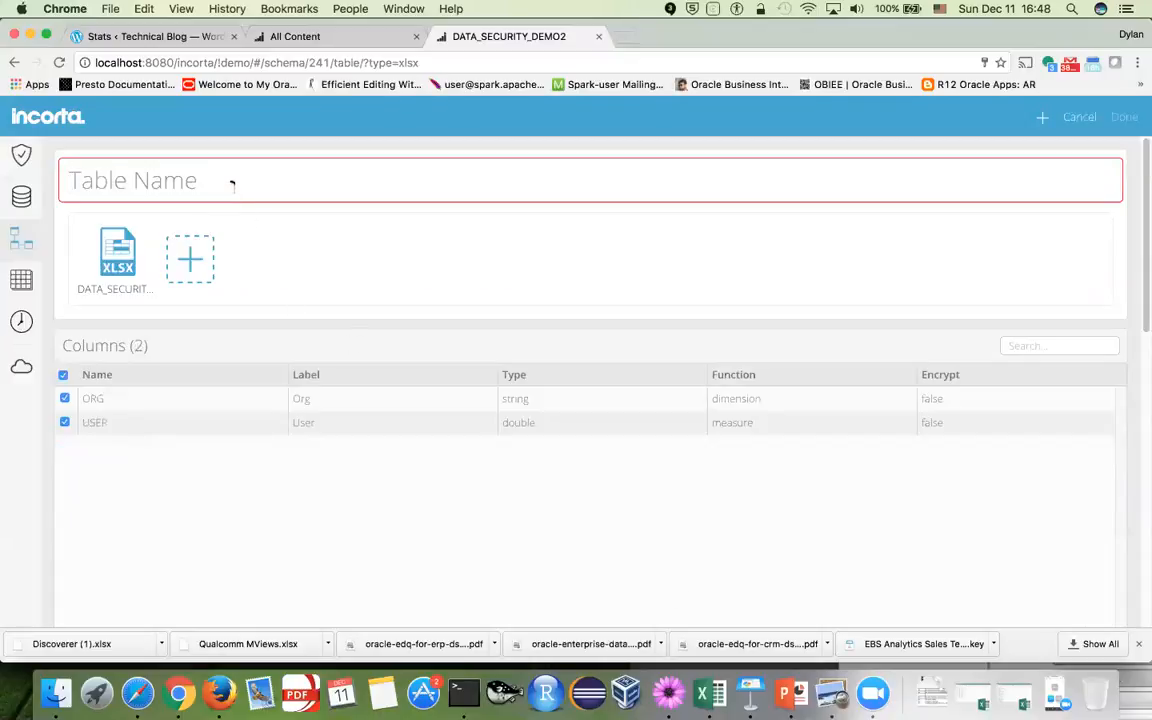
text(ACCESS)
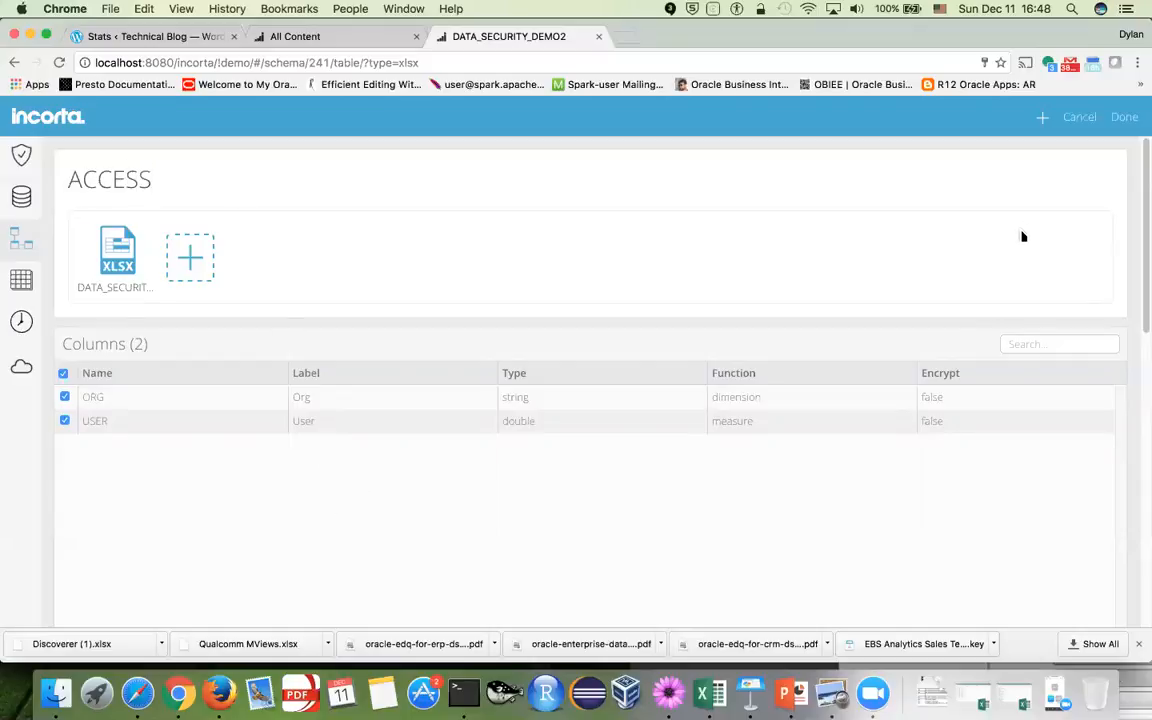
click(1124, 117)
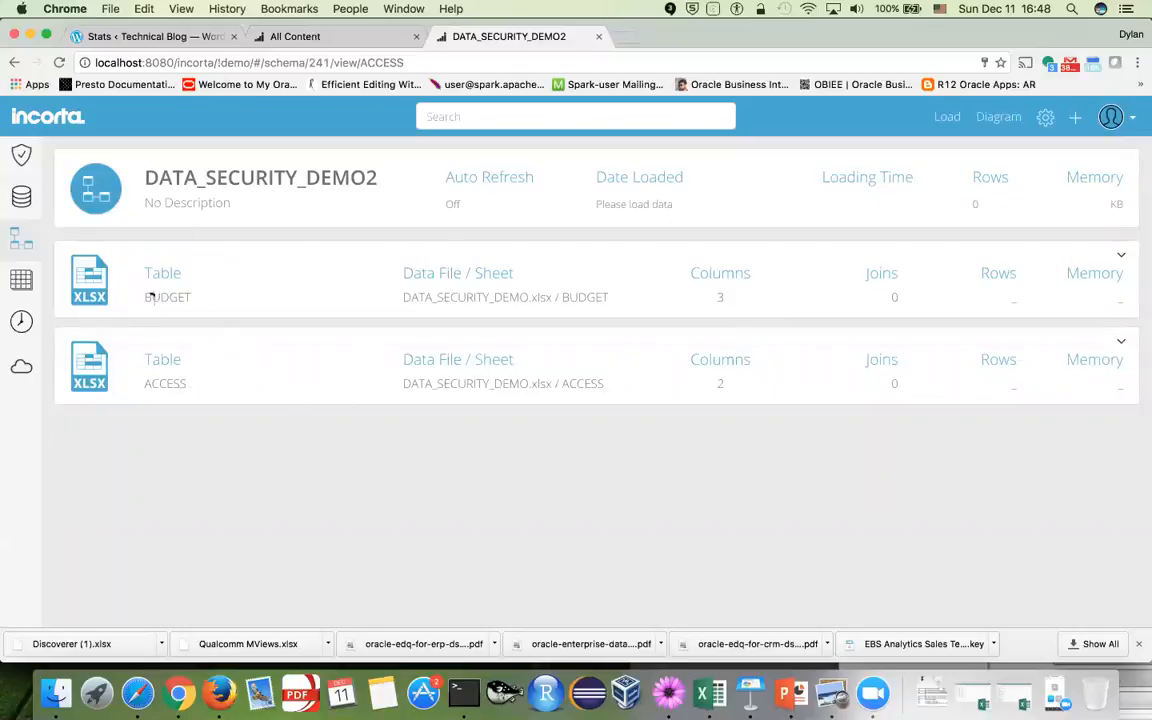
Create a top-level content folder named 'Data Security Demo2'
click(21, 369)
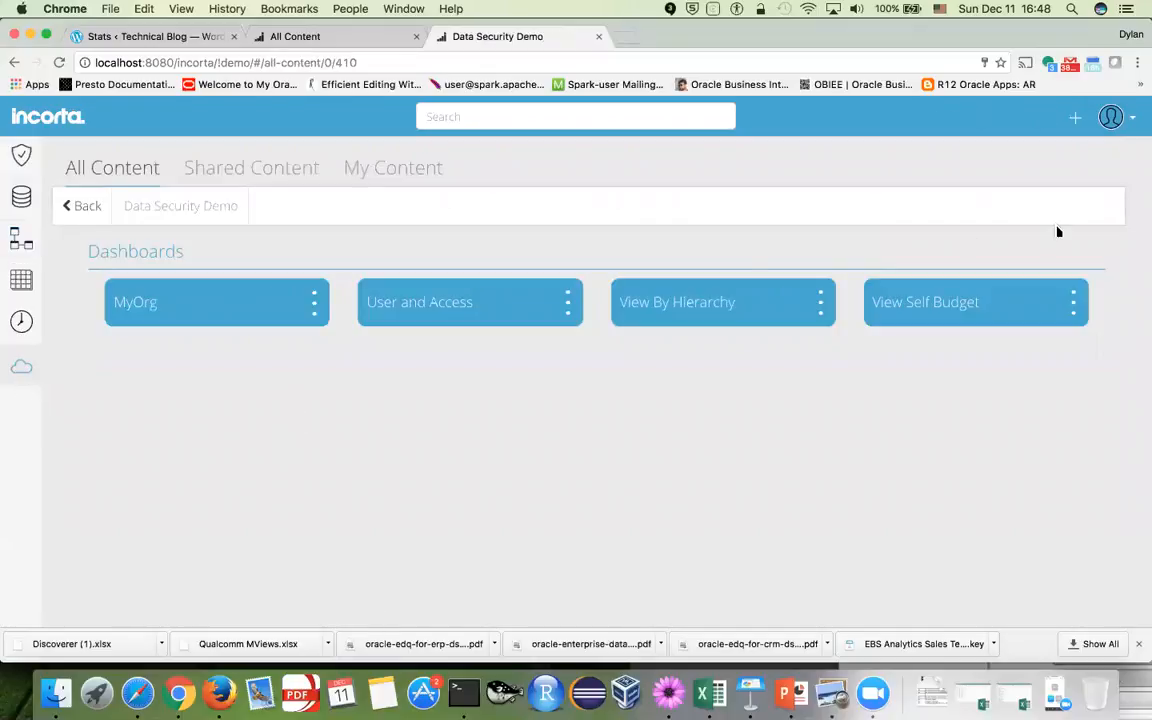
click(80, 200)
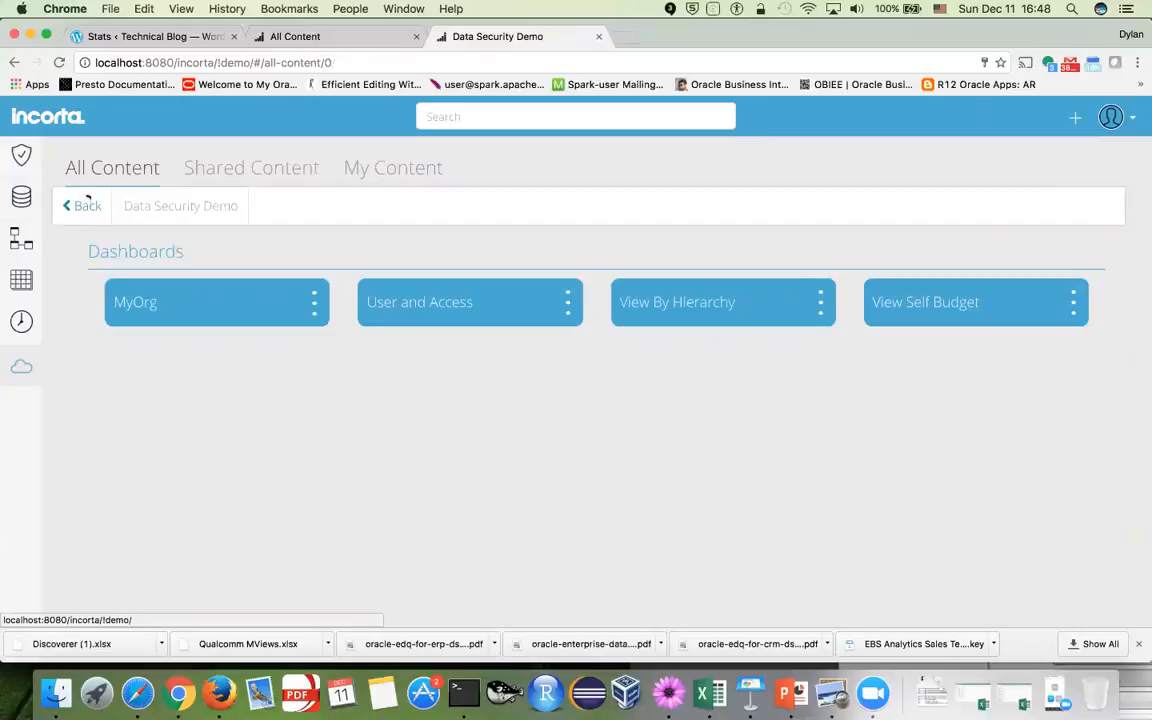
click(1075, 118)
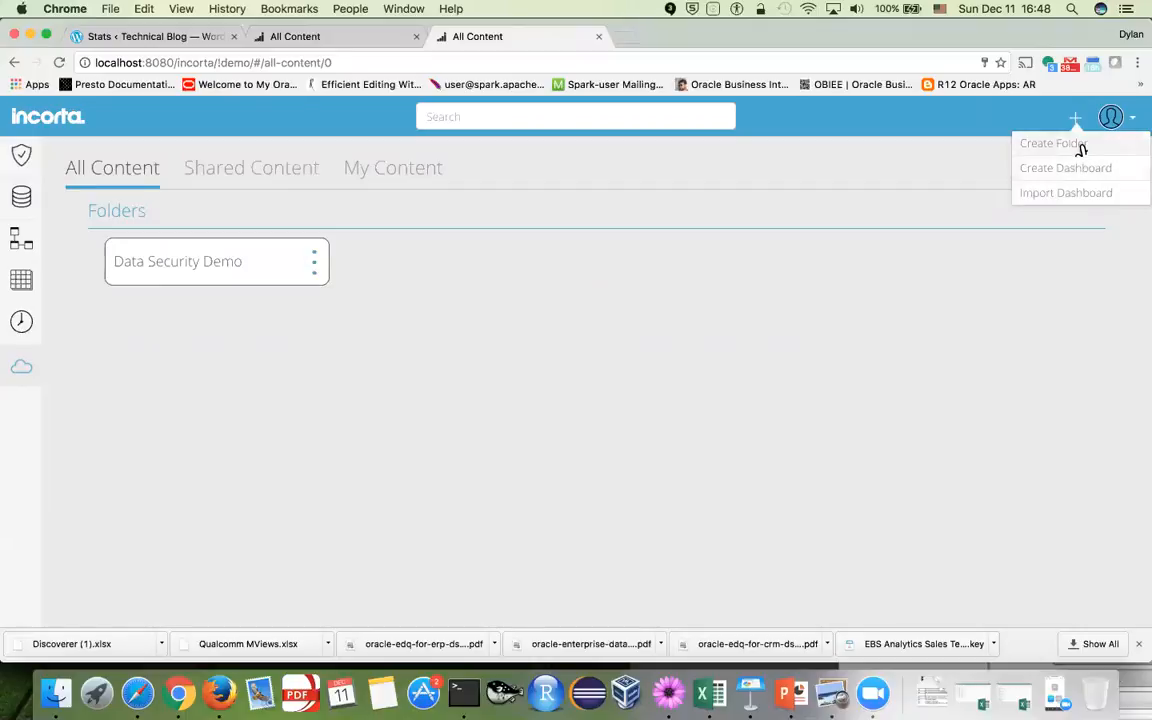
click(1081, 146)
text(Dat)
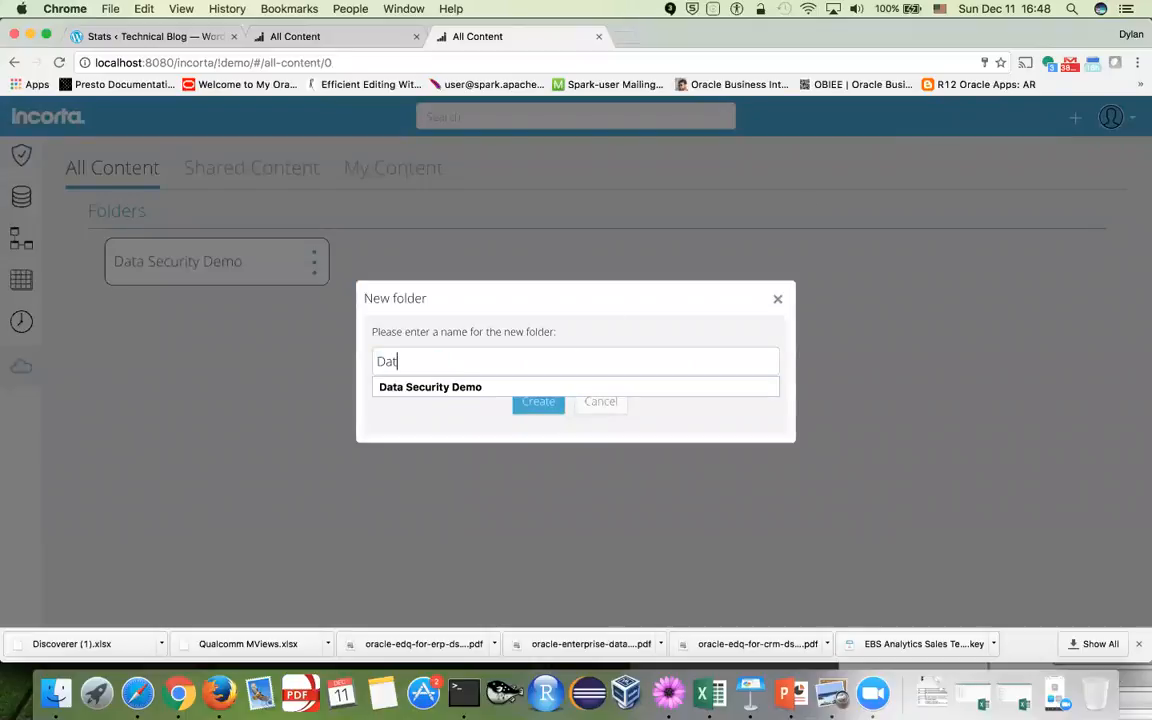
text(a)
key(Down)
key(Tab)
click(562, 364)
text(2)
click(548, 405)
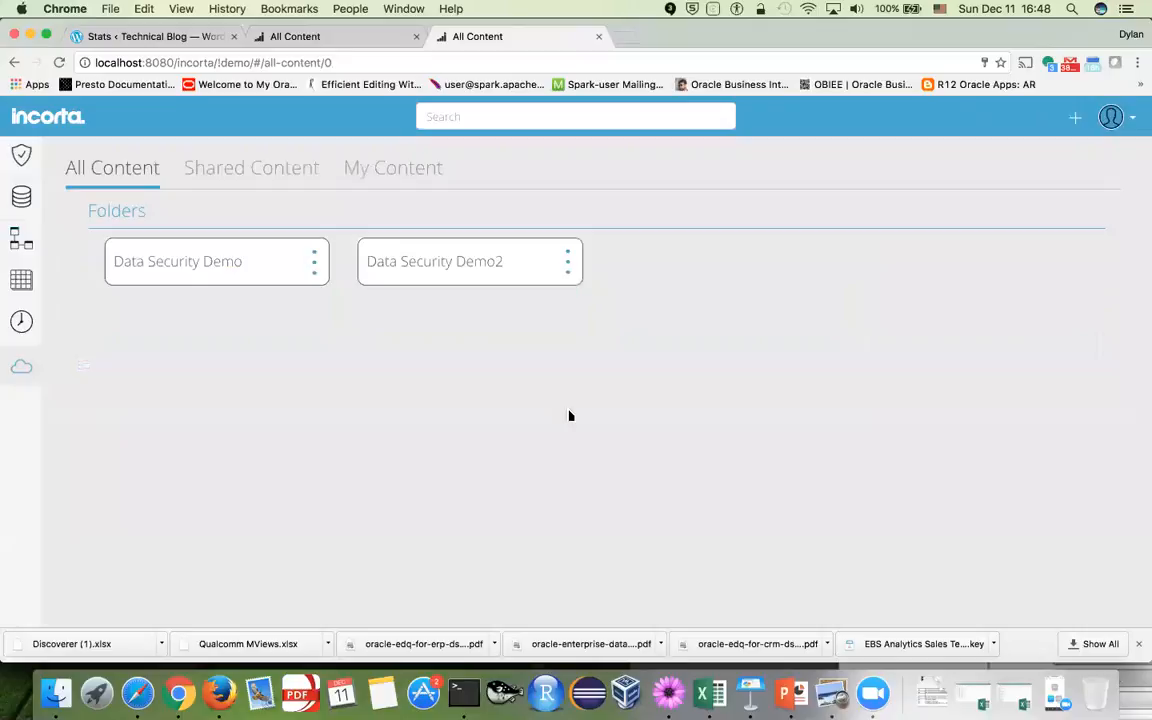
Open the Data Security Demo2 folder and bring up its new-content options
click(466, 283)
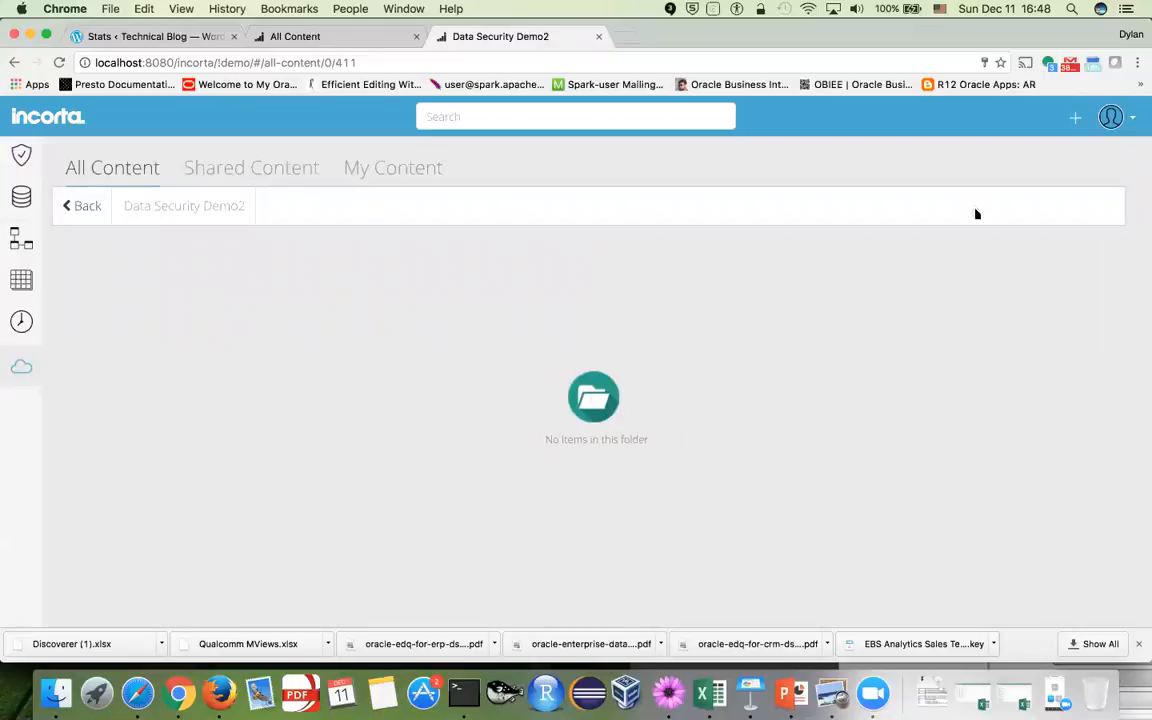
click(1076, 119)
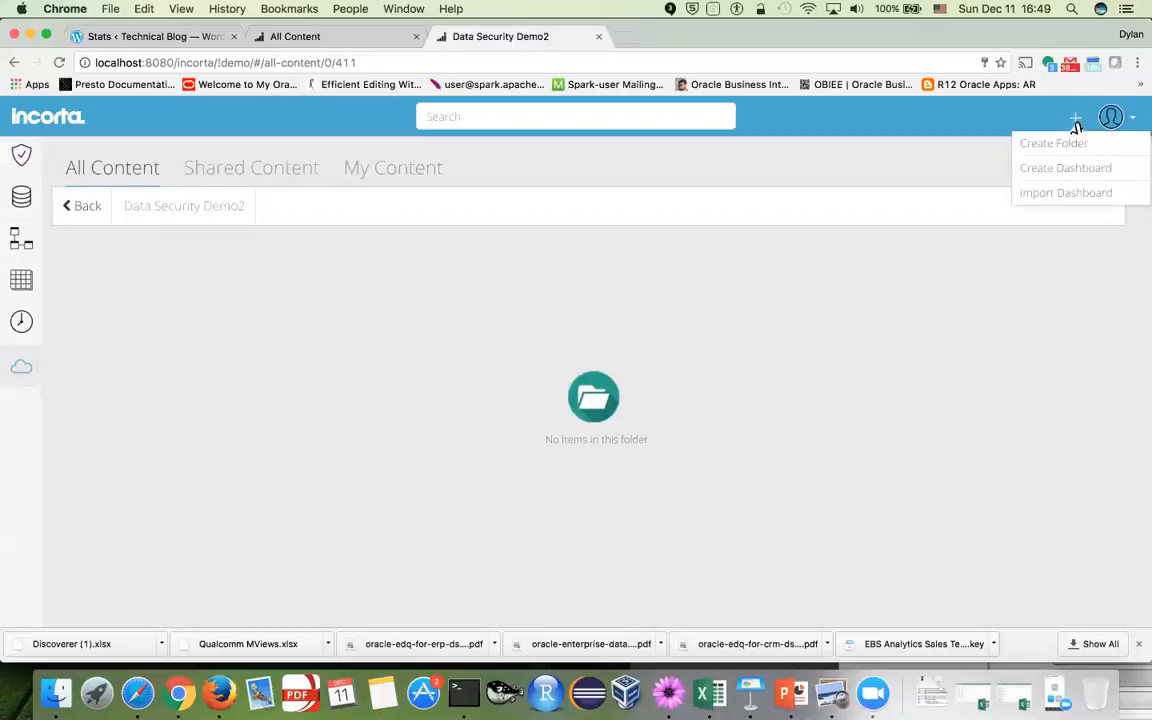
click(782, 314)
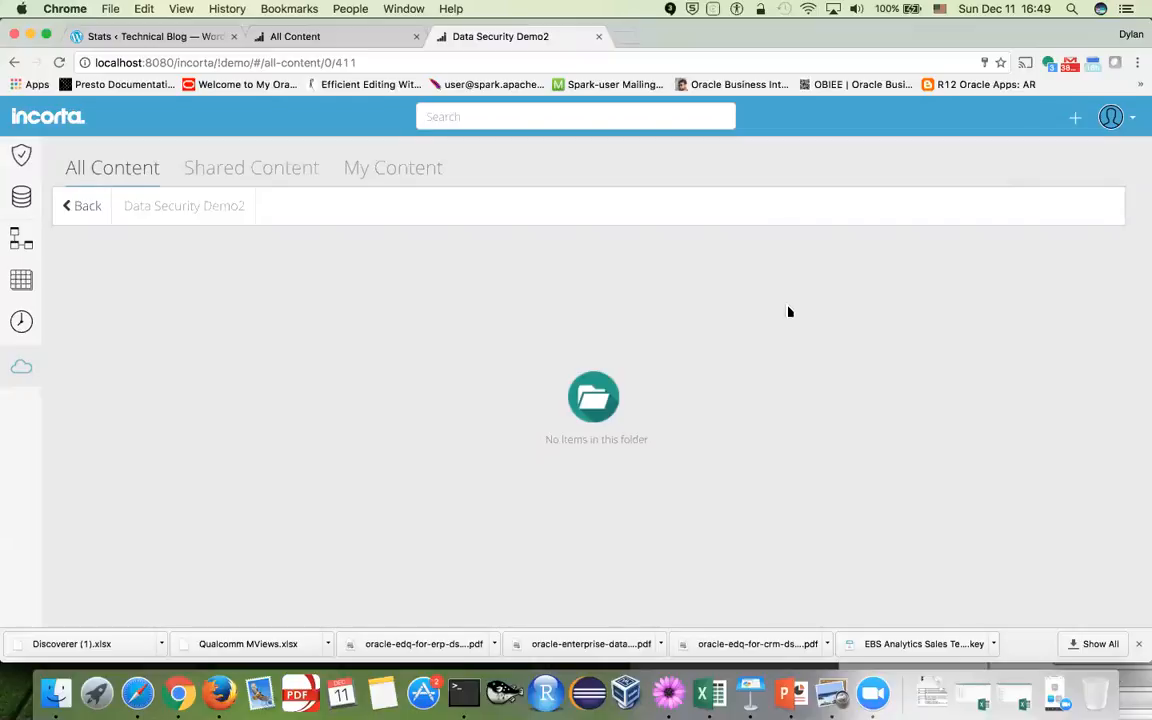
click(1077, 120)
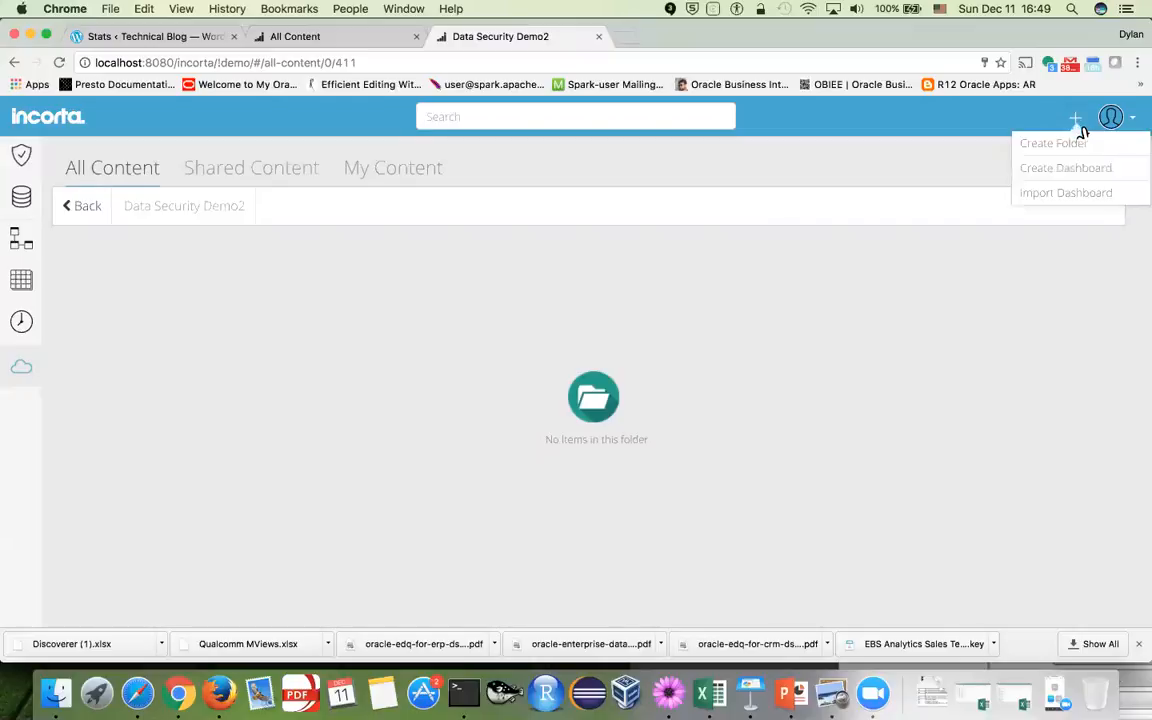
Create a dashboard named ACCESS whose first insight is a Table
click(1080, 168)
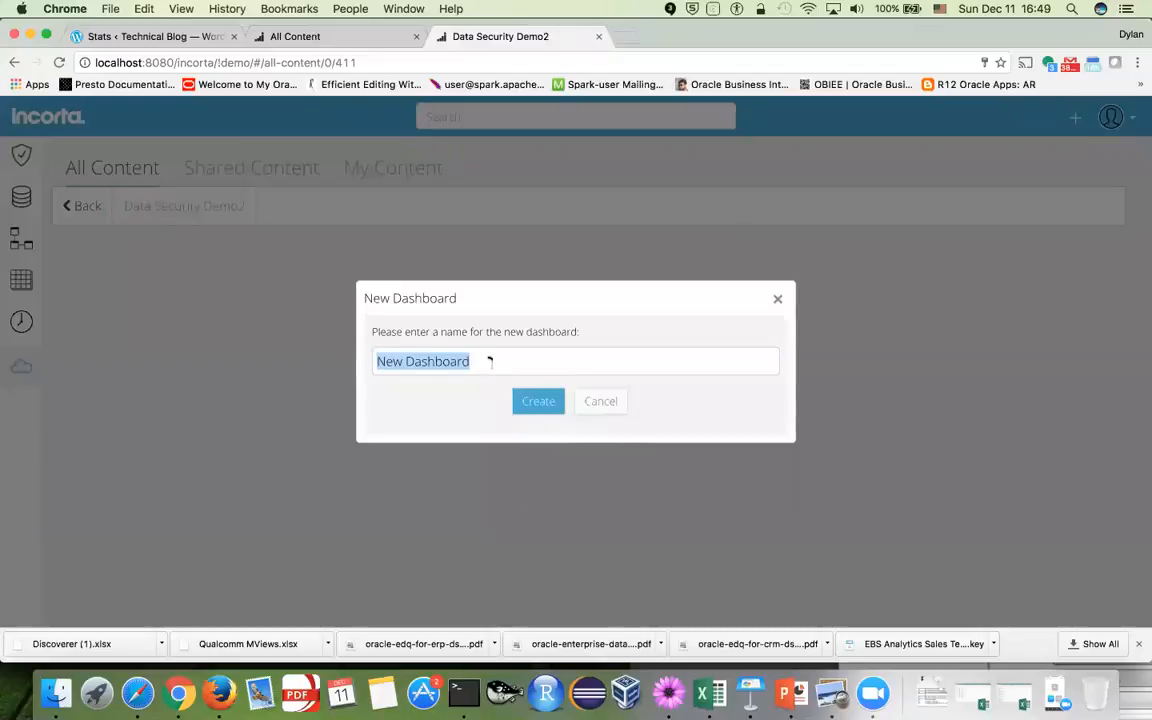
text(ACCESS)
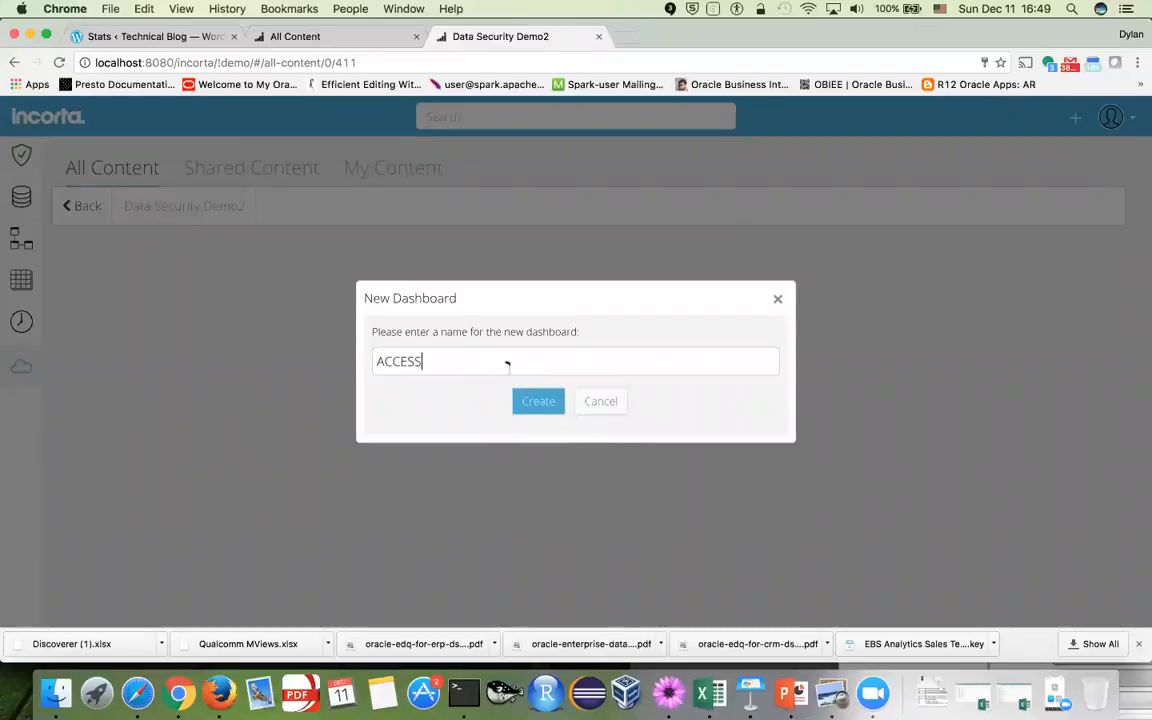
click(543, 405)
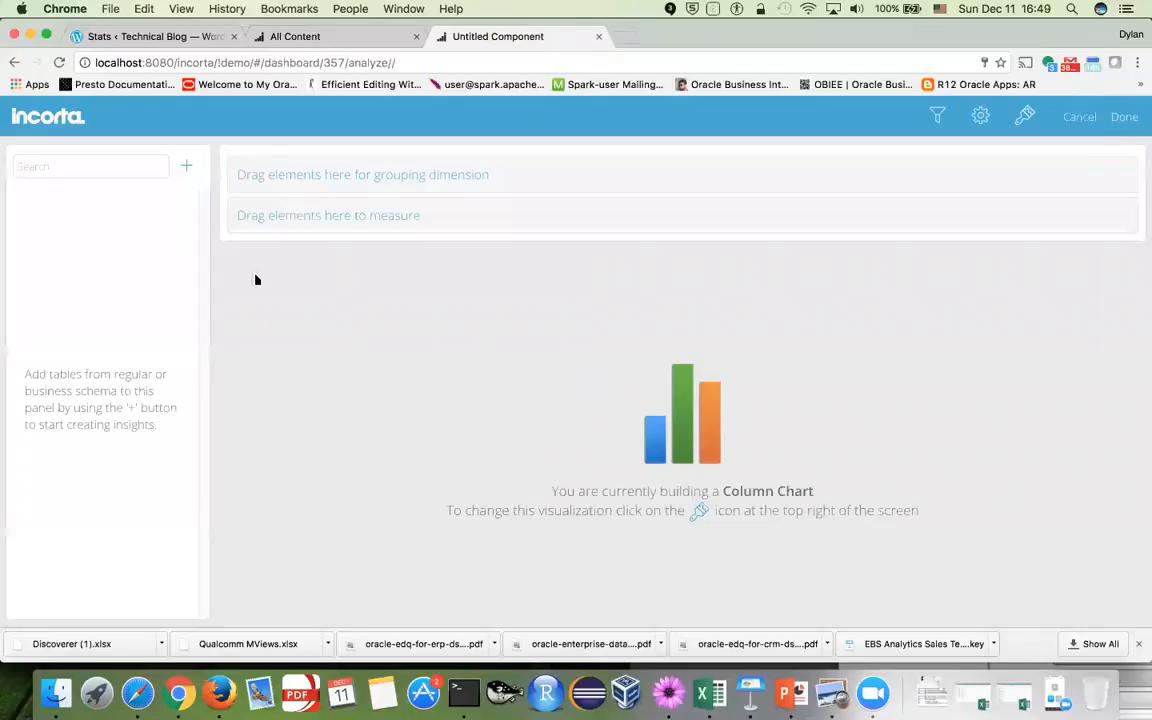
click(980, 116)
click(980, 116)
click(1025, 117)
click(1025, 117)
click(457, 282)
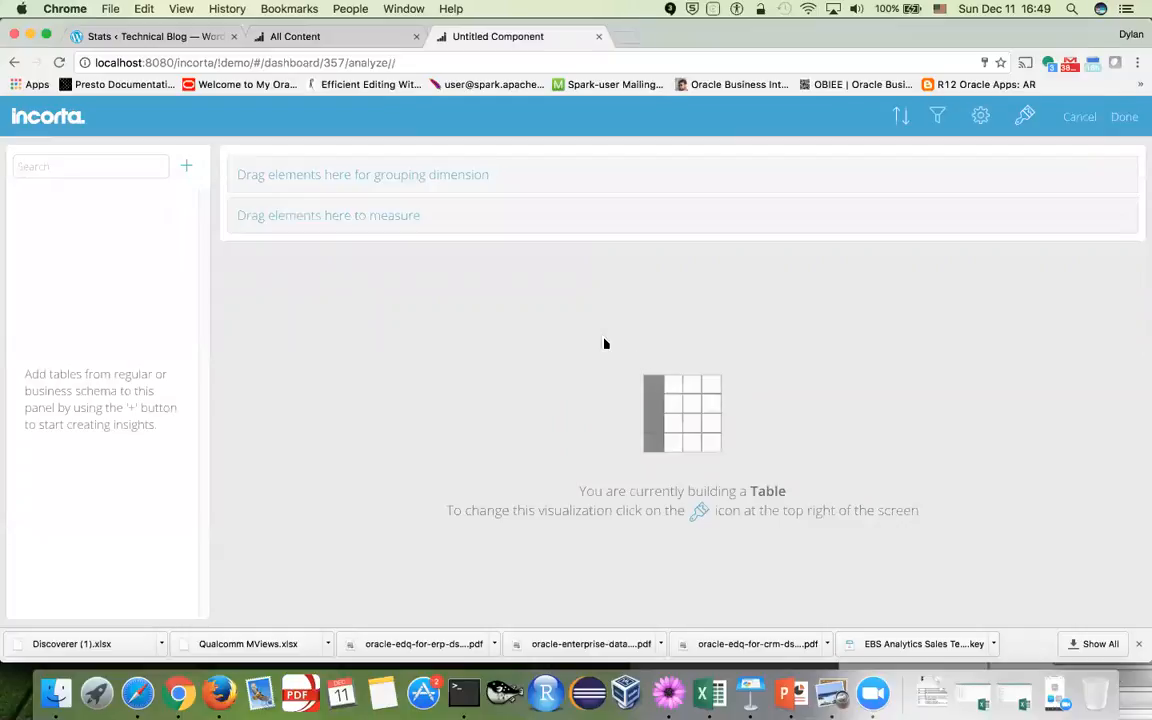
Fill the table with Org and User from DATA_SECURITY_DEMO2.ACCESS and save it
click(188, 170)
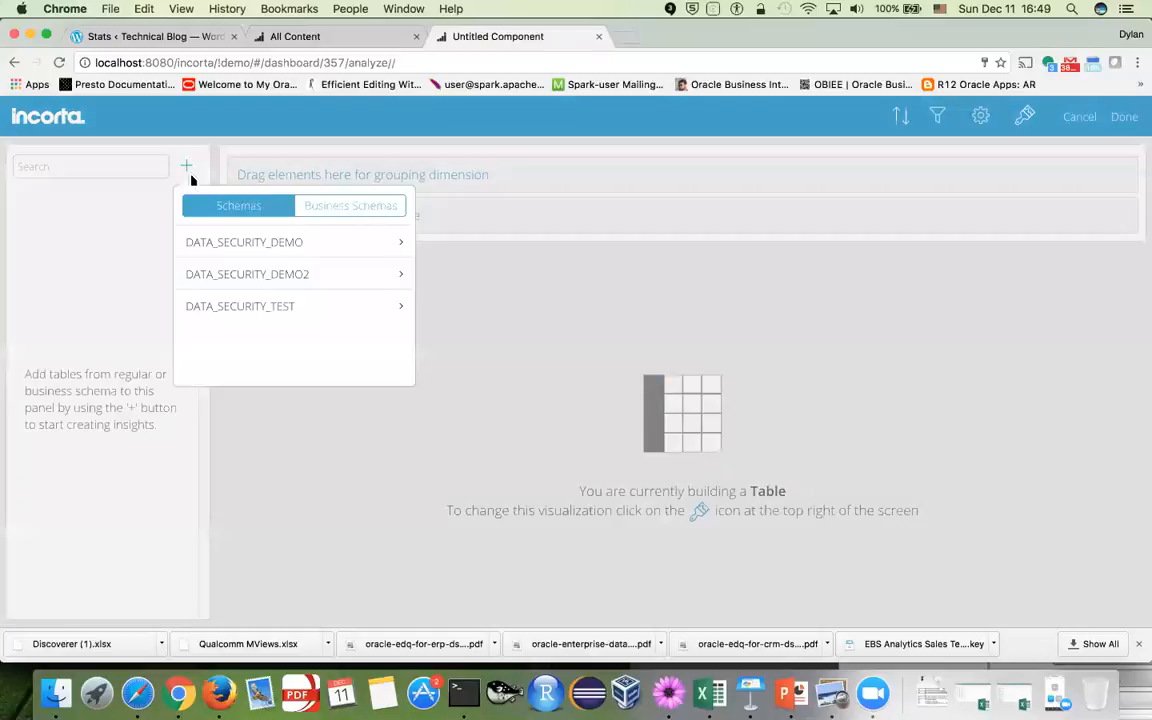
click(280, 273)
click(400, 275)
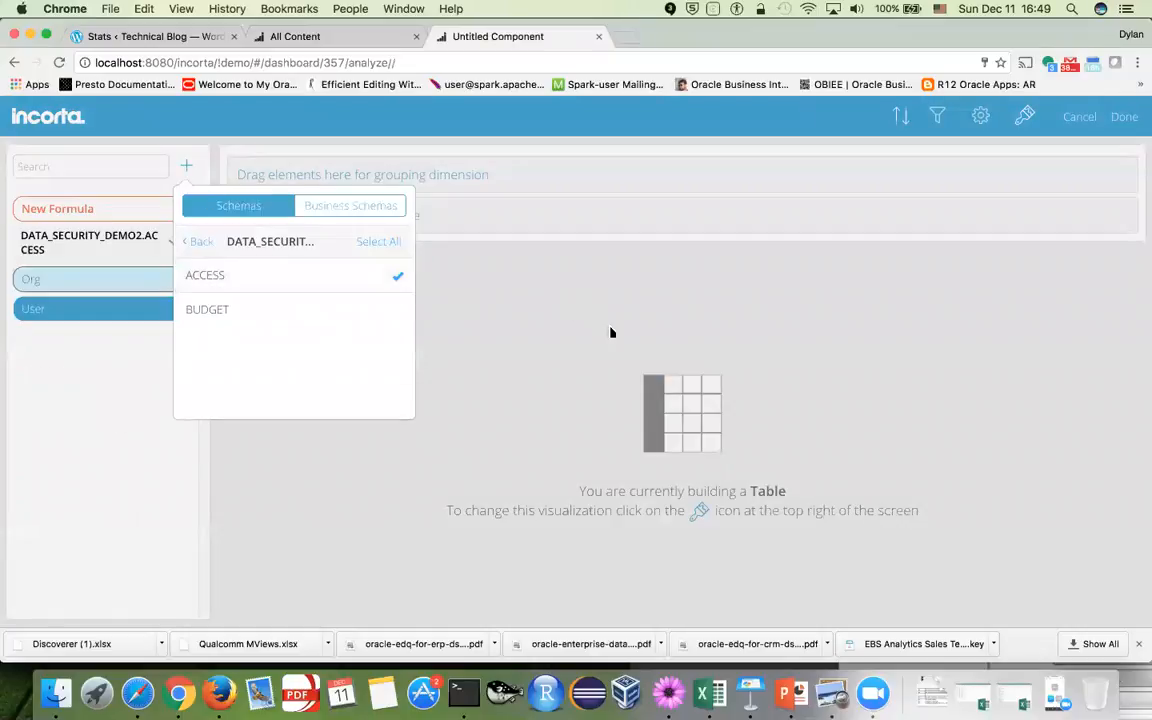
click(609, 332)
drag(94, 249, 310, 231)
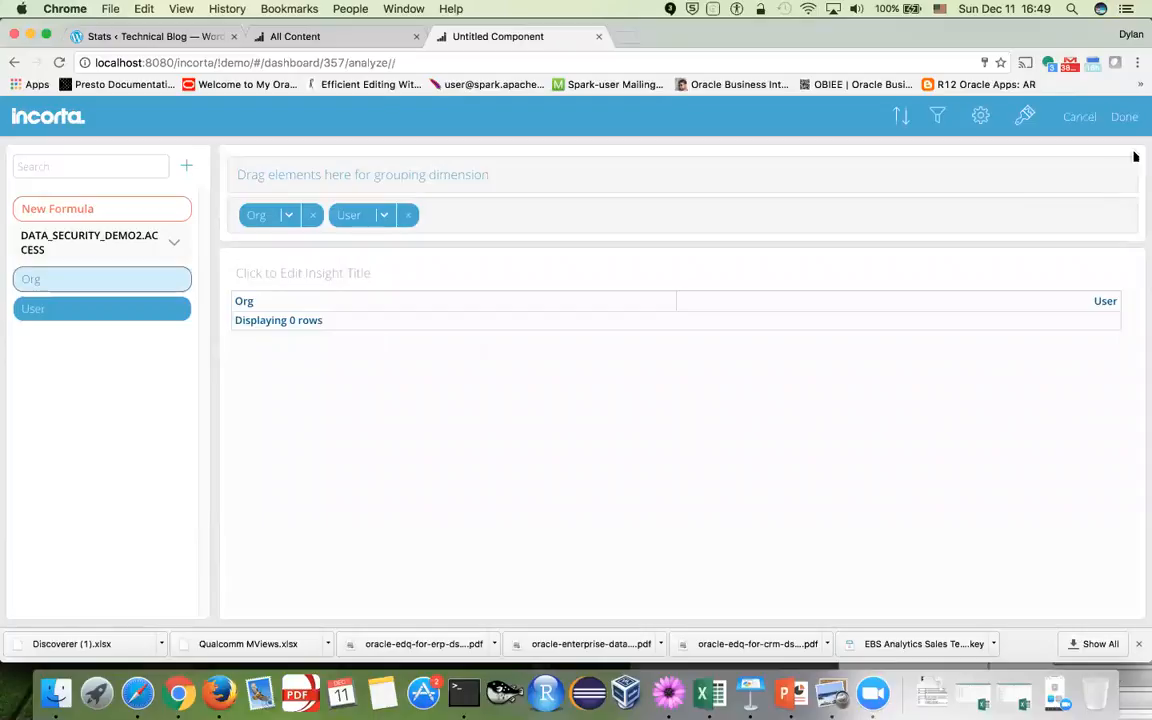
click(1123, 117)
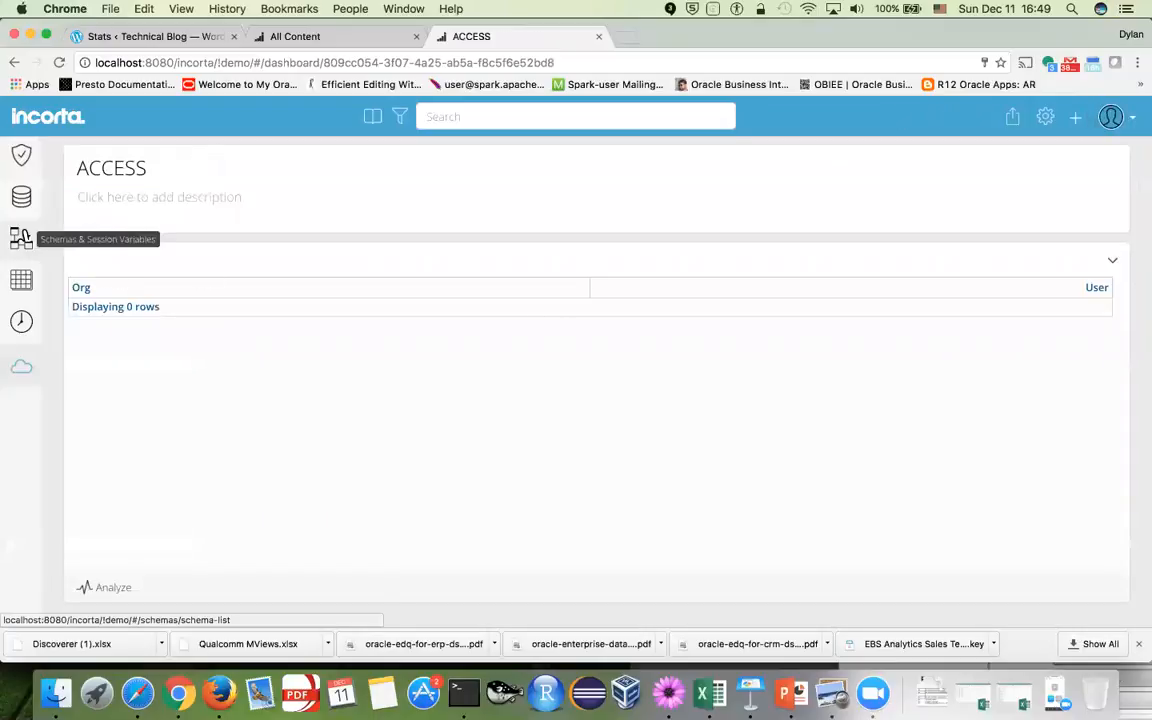
Run a full load of DATA_SECURITY_DEMO2, giving BUDGET 9 rows and ACCESS 5 rows
click(21, 238)
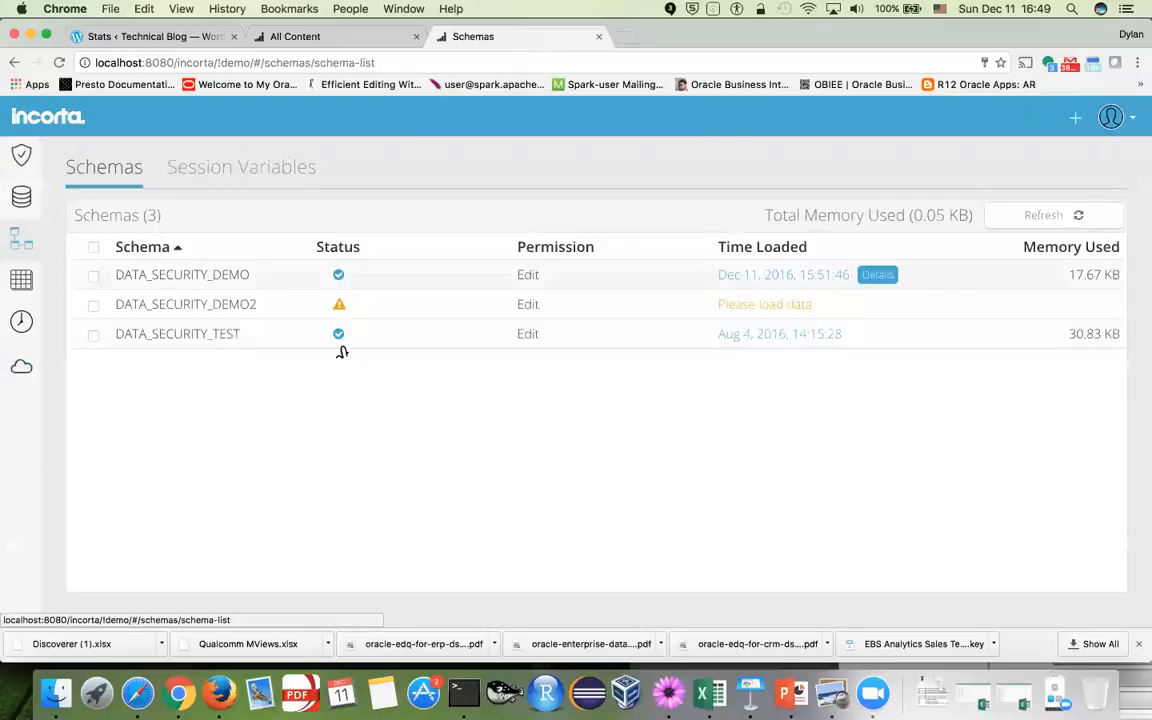
click(160, 304)
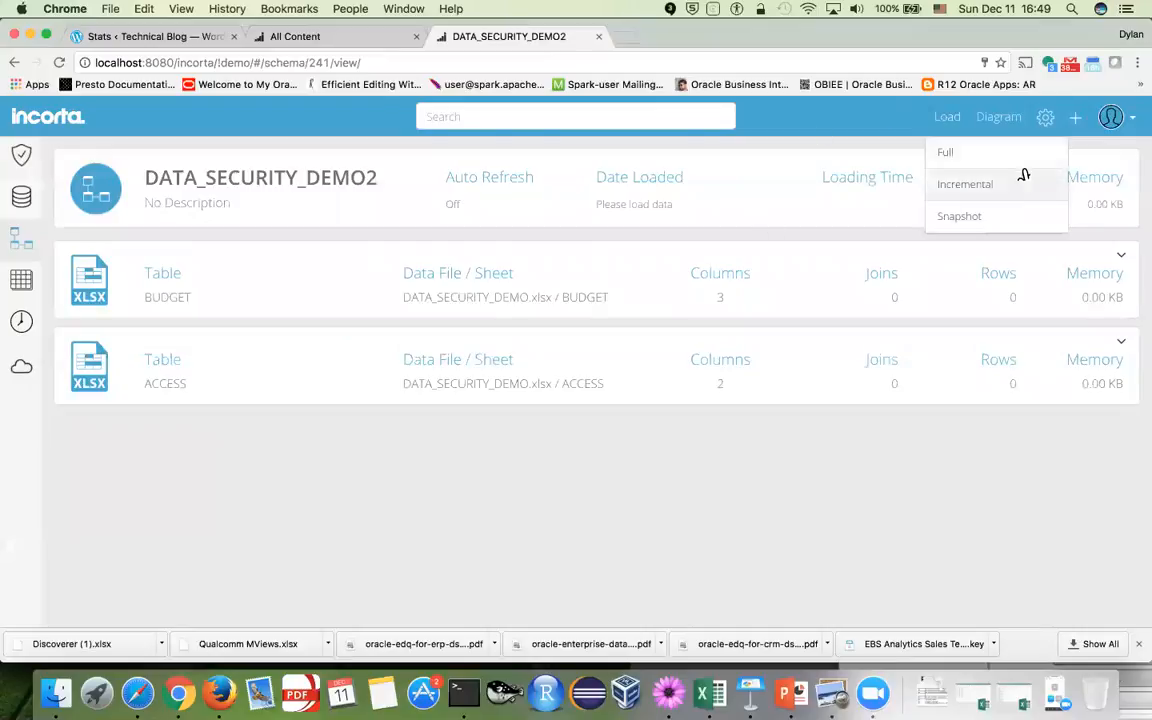
click(990, 156)
click(548, 382)
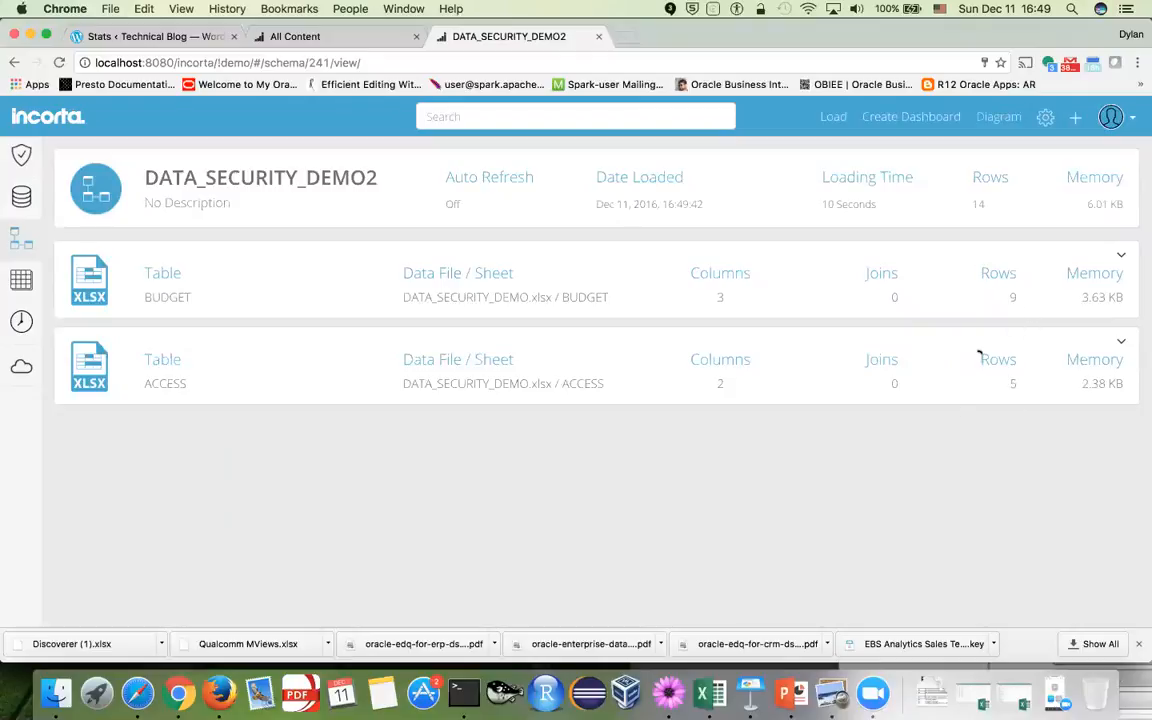
key(super+Tab)
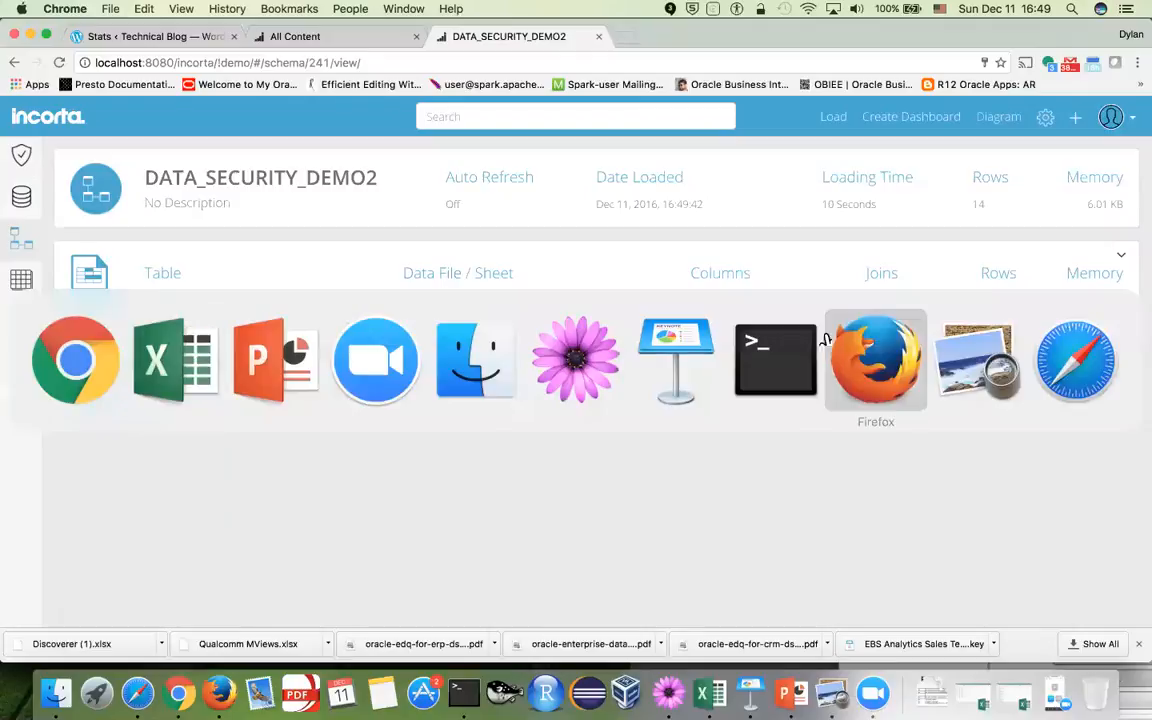
click(215, 355)
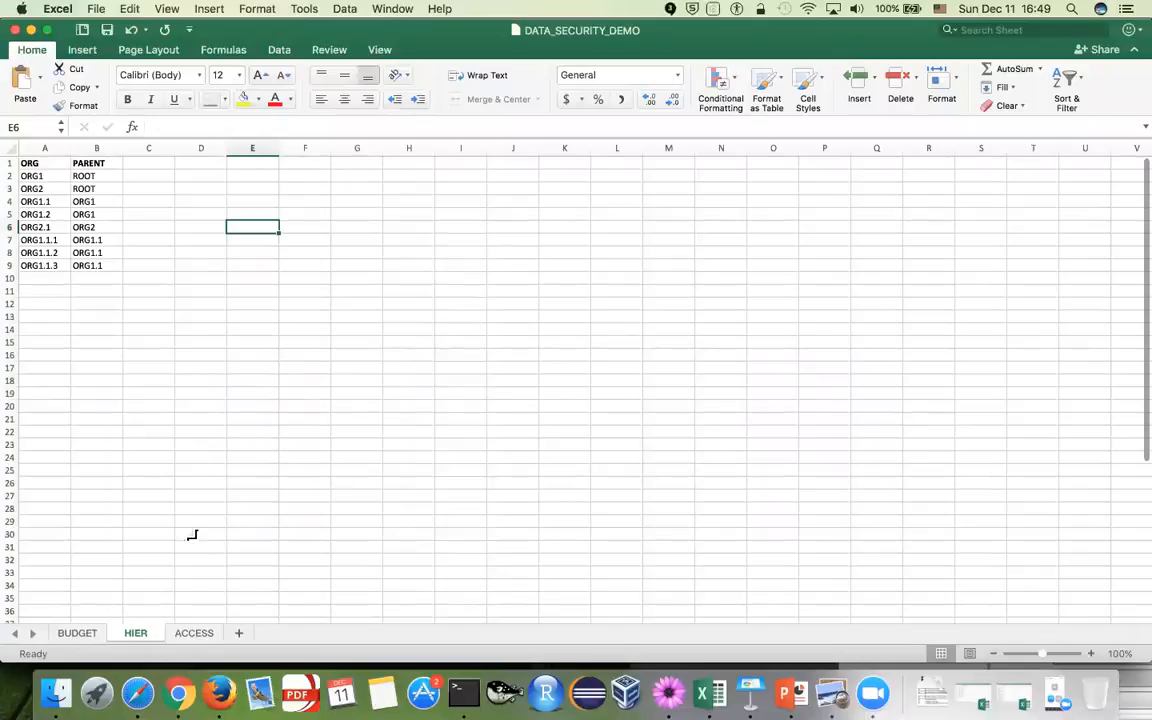
click(85, 633)
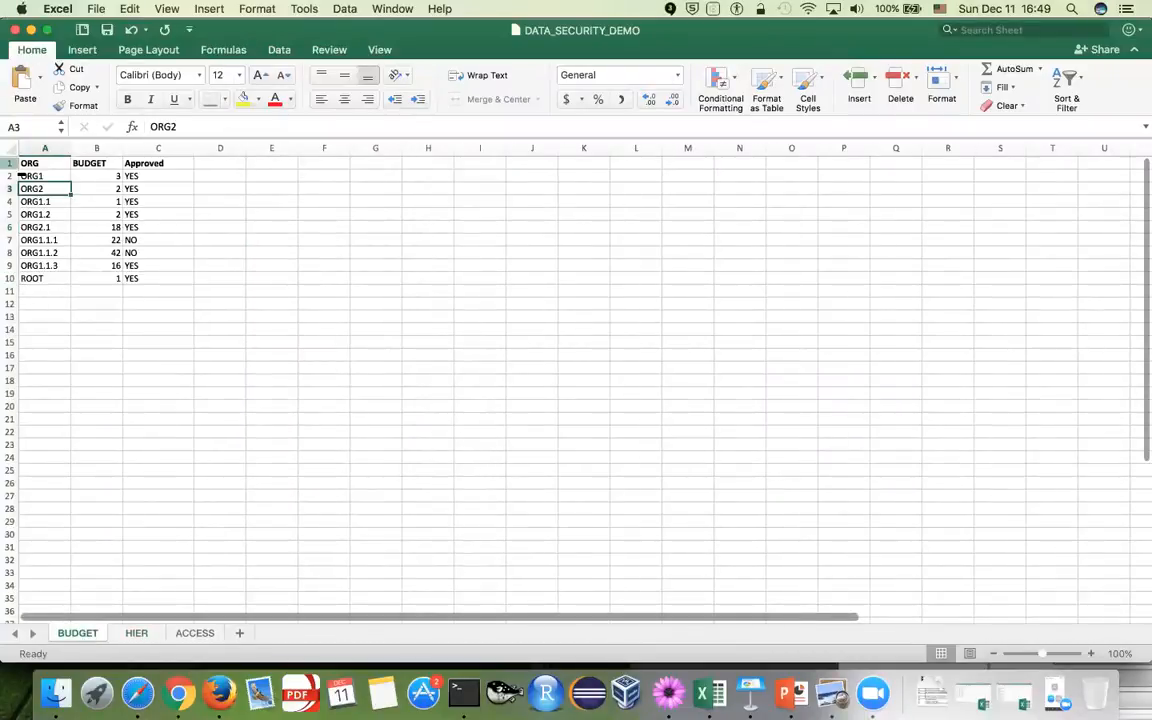
click(9, 163)
click(368, 242)
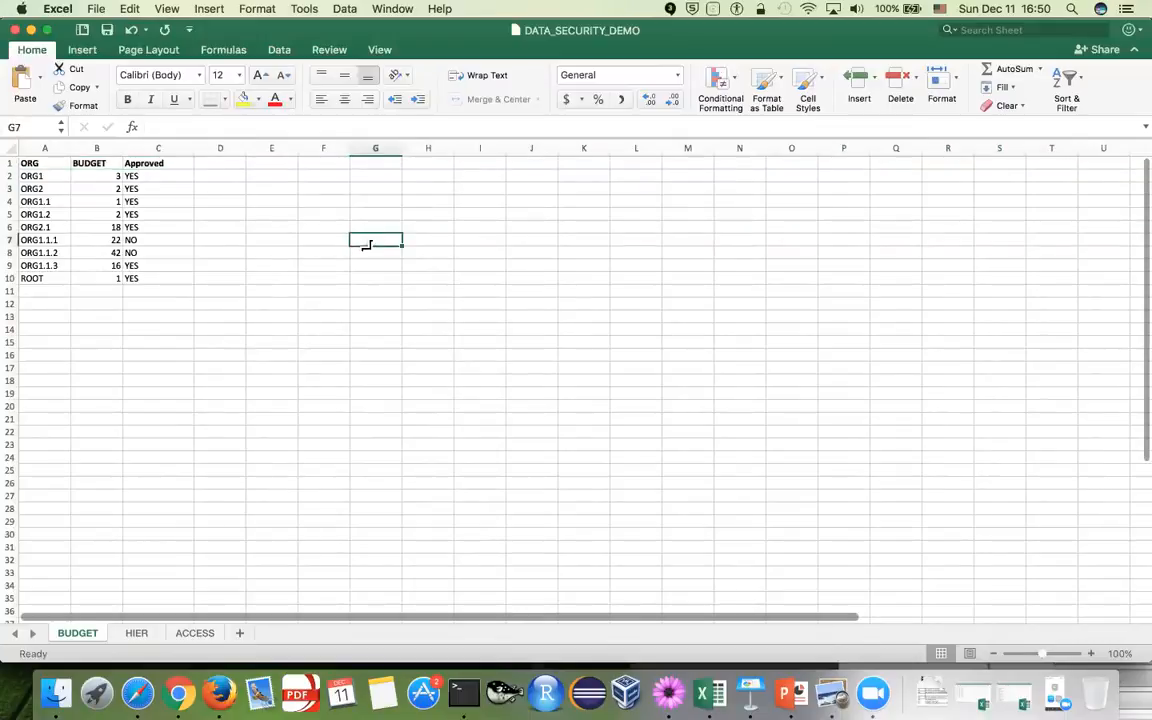
click(199, 635)
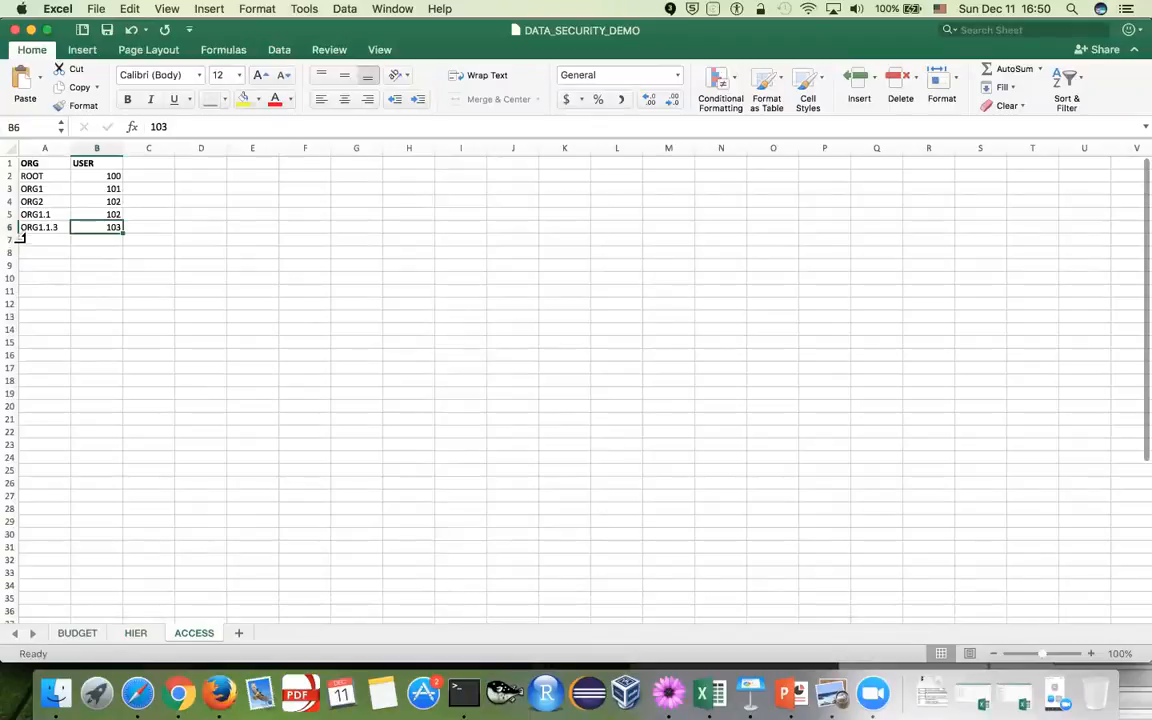
key(super+Tab)
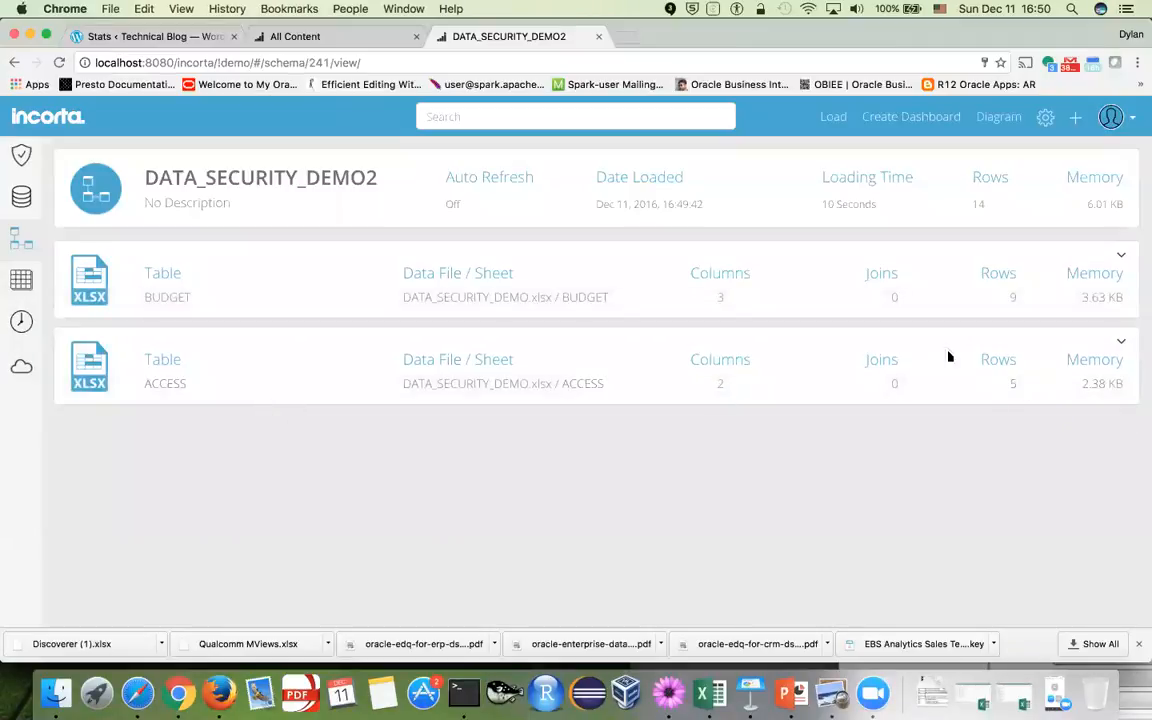
Return to the Data Security Demo2 folder contents and show the new-content options
click(24, 368)
click(247, 309)
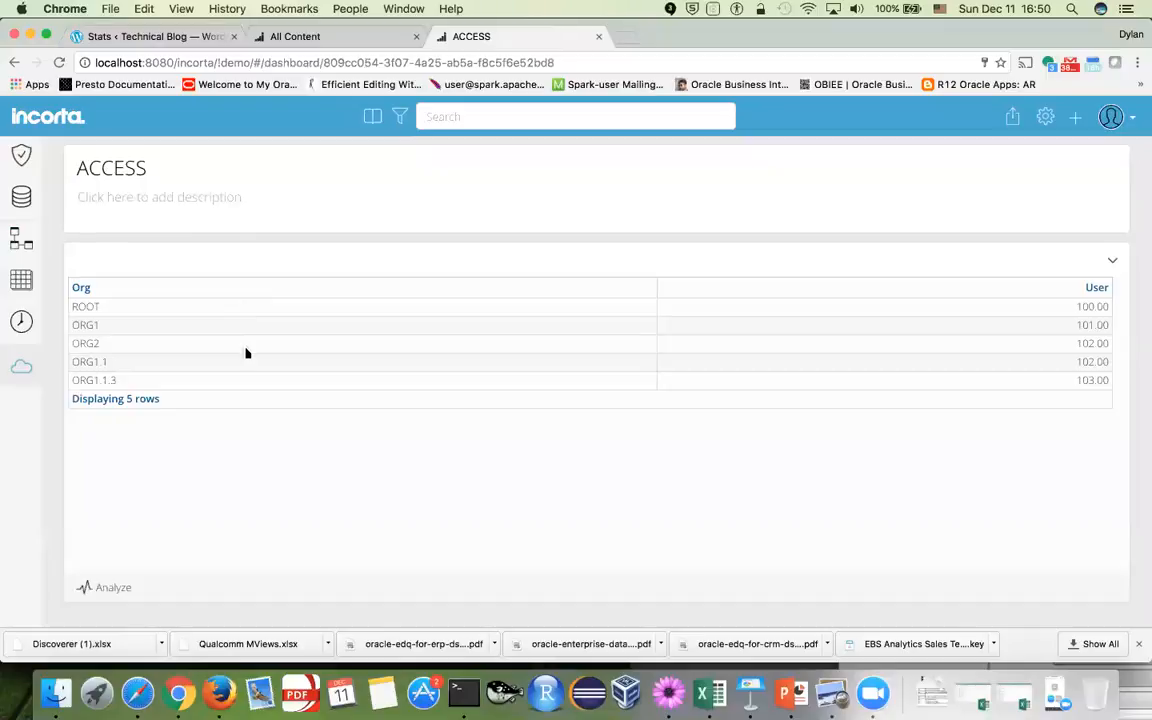
click(21, 366)
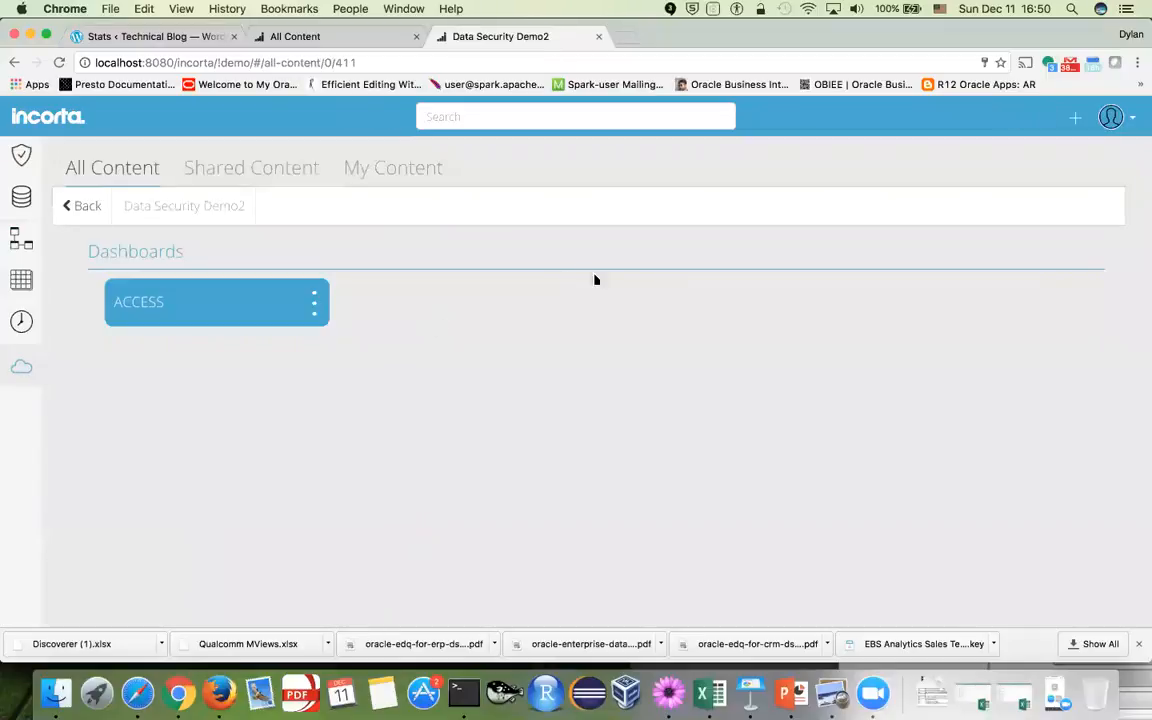
click(1077, 120)
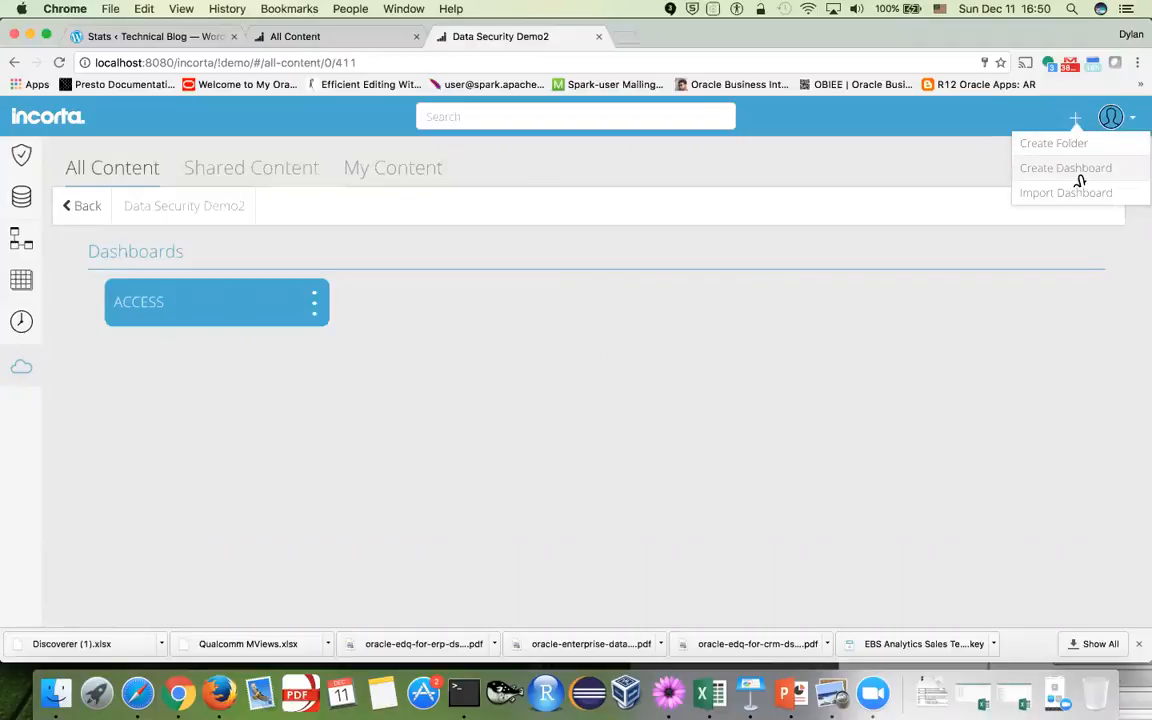
Create a dashboard named BUDGET with its first insight set to Table
click(1077, 172)
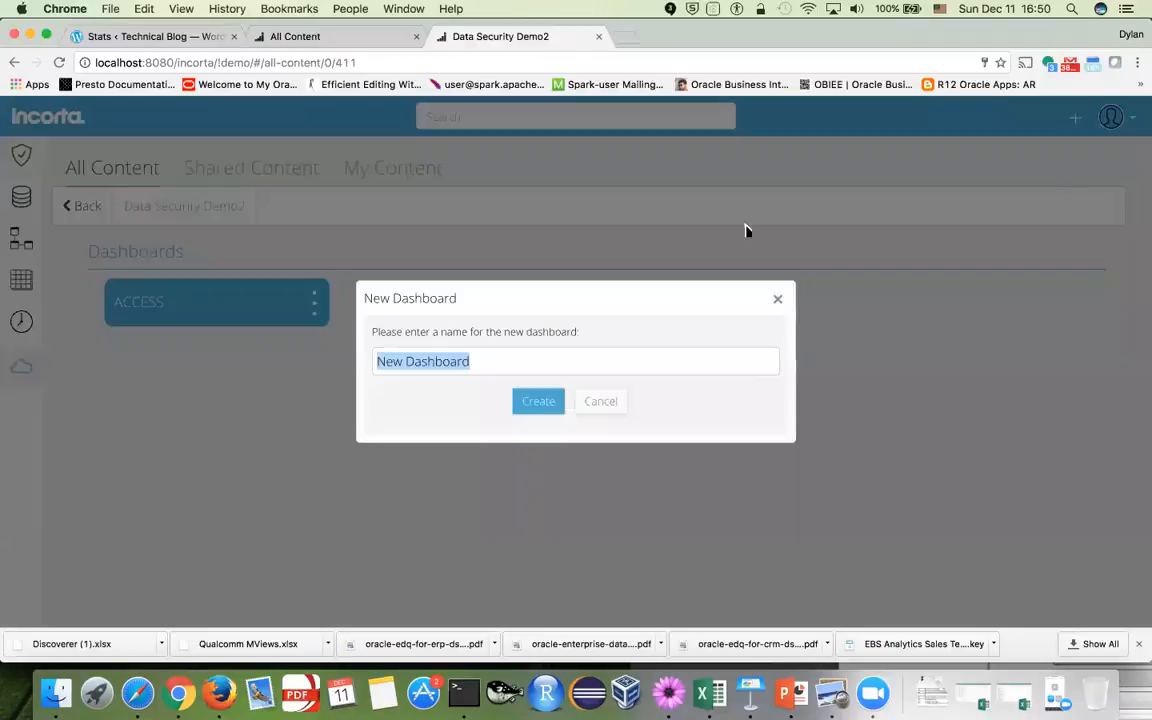
text(BUDGET)
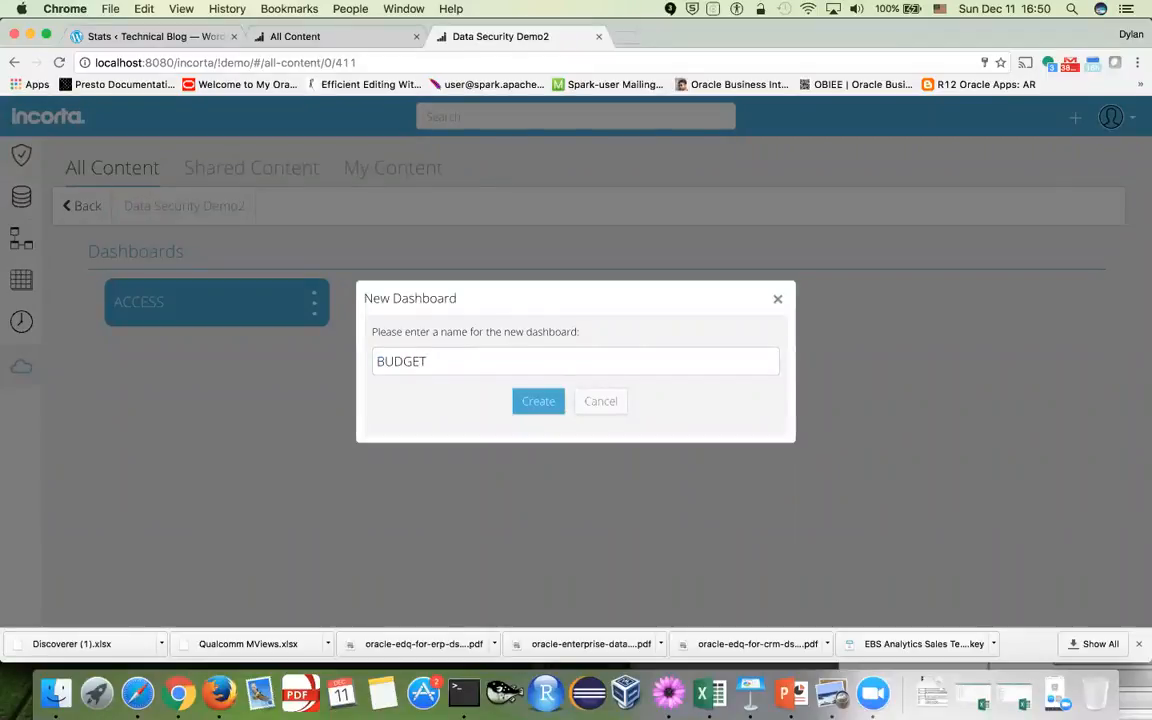
click(531, 404)
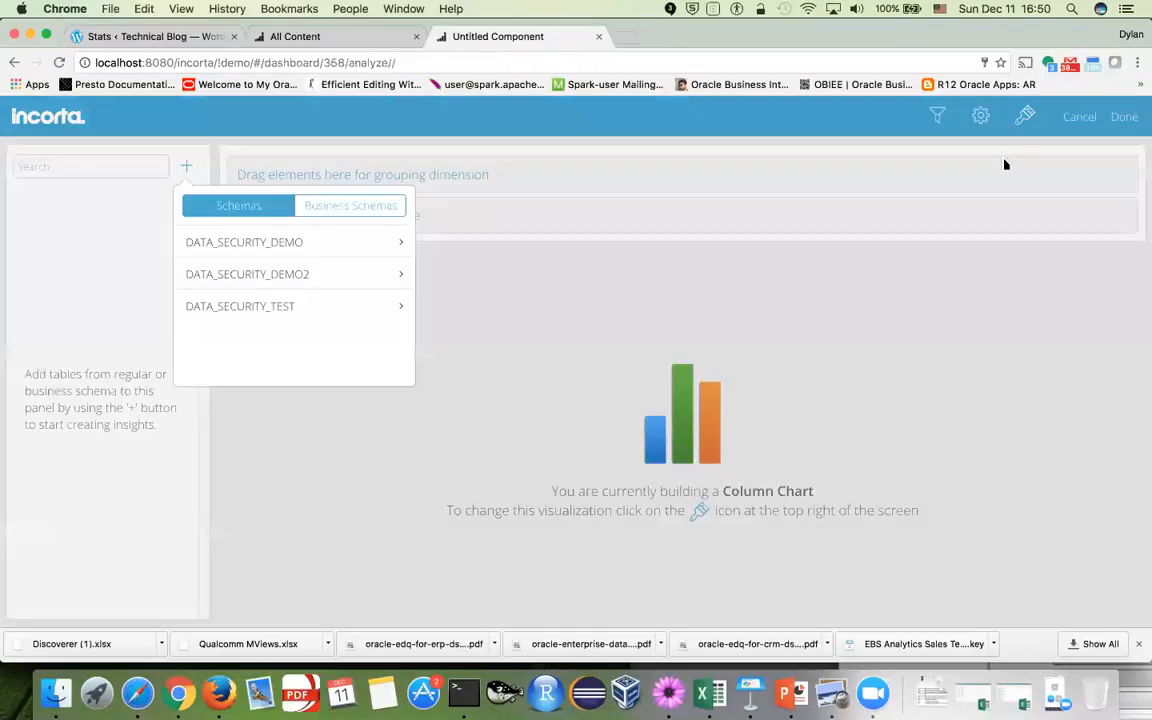
click(983, 117)
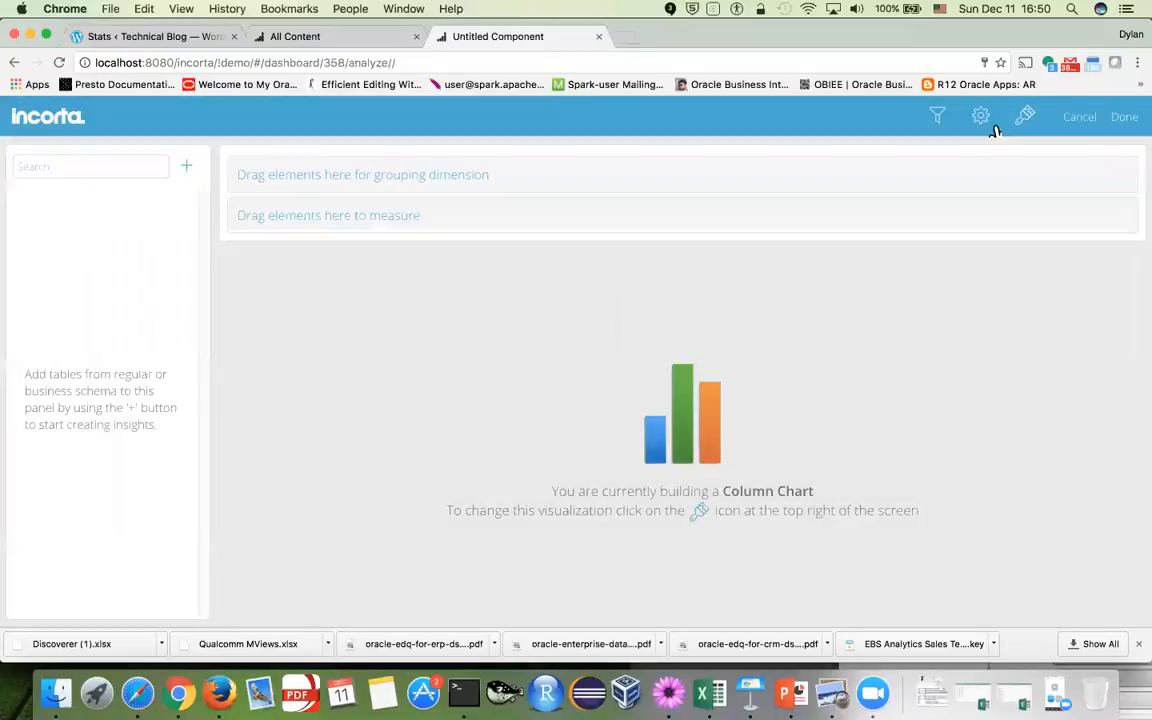
click(1027, 120)
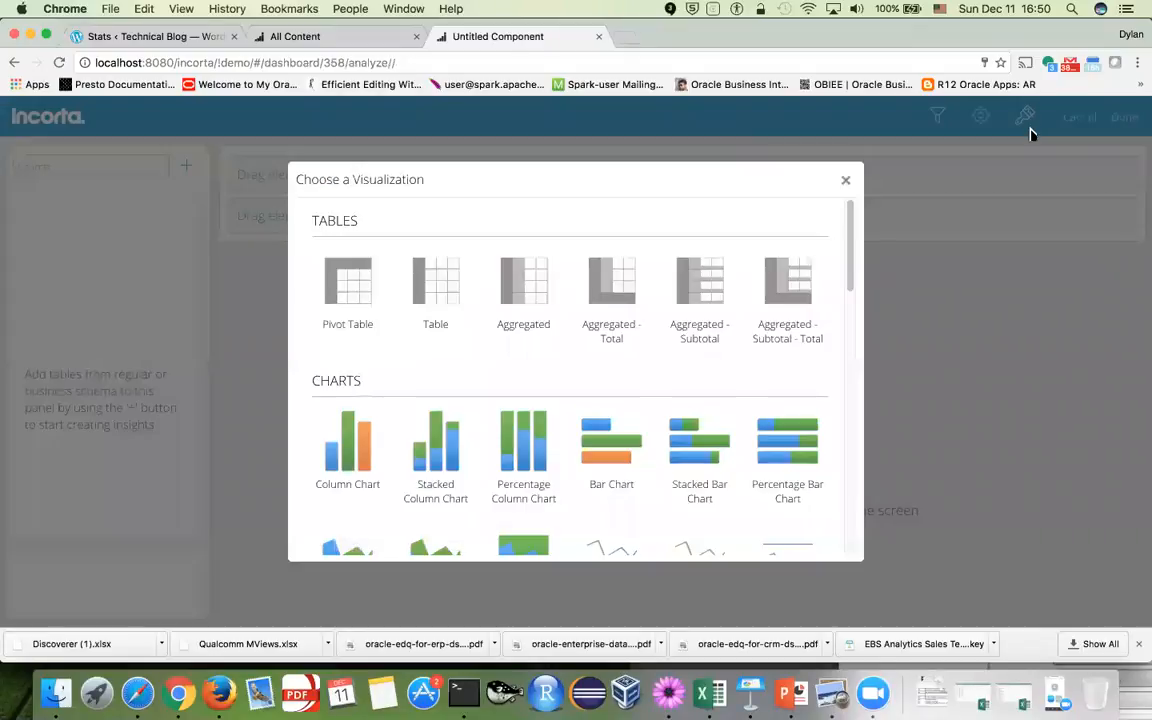
click(452, 282)
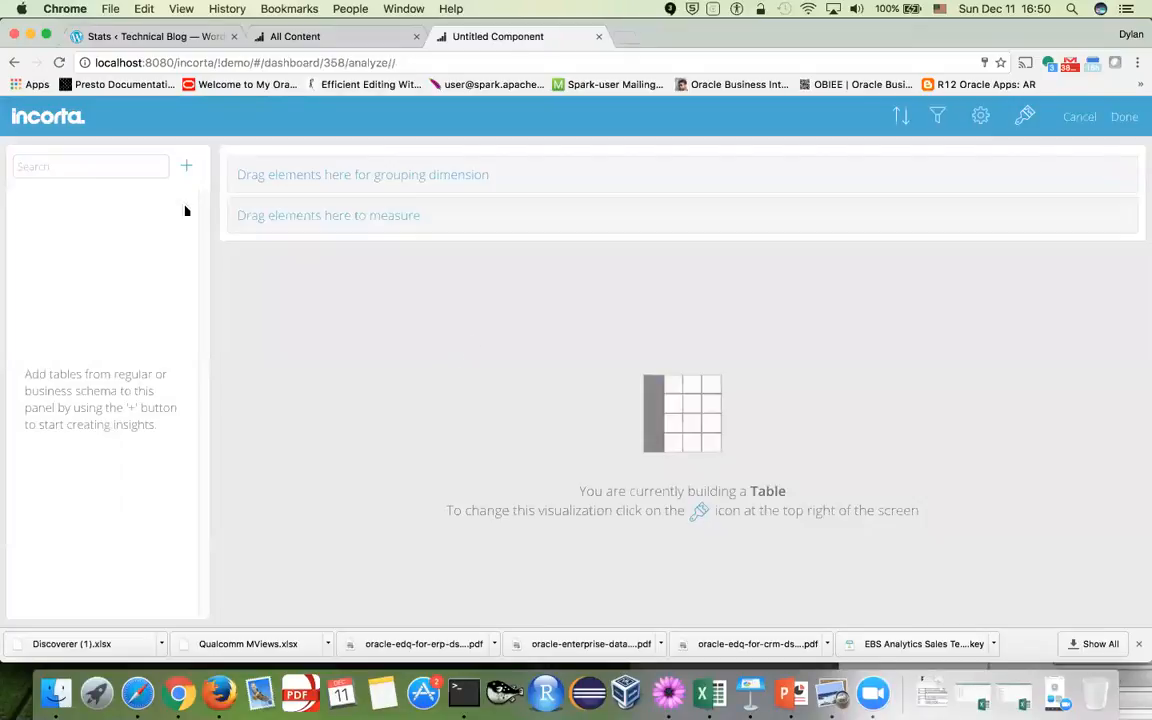
click(186, 166)
Build a 9-row table of BUDGET's Org, Approved and Budget columns, with Org first
click(245, 274)
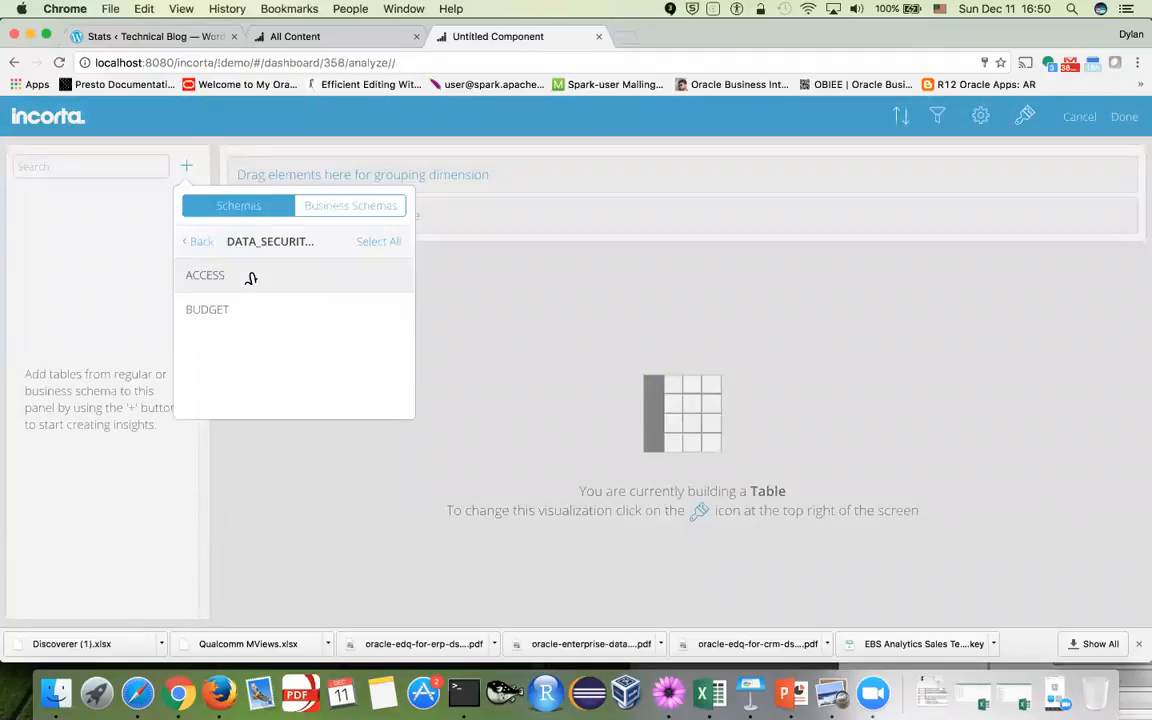
click(312, 316)
click(560, 289)
drag(103, 254, 337, 234)
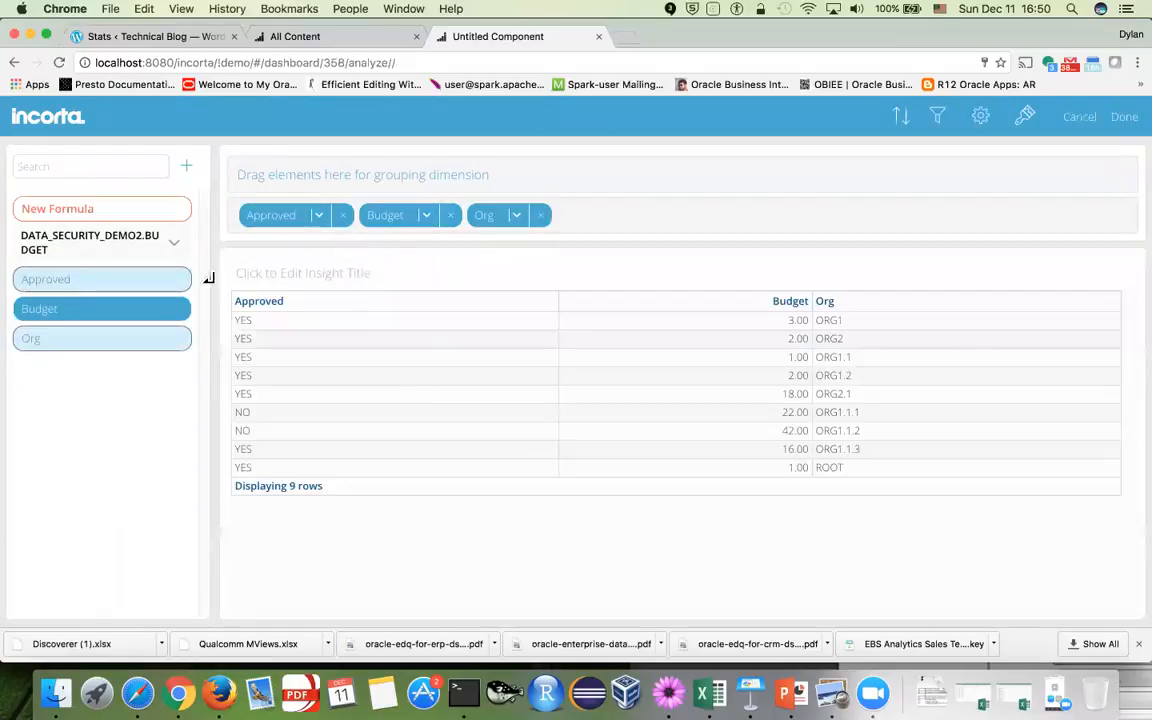
drag(493, 228, 270, 226)
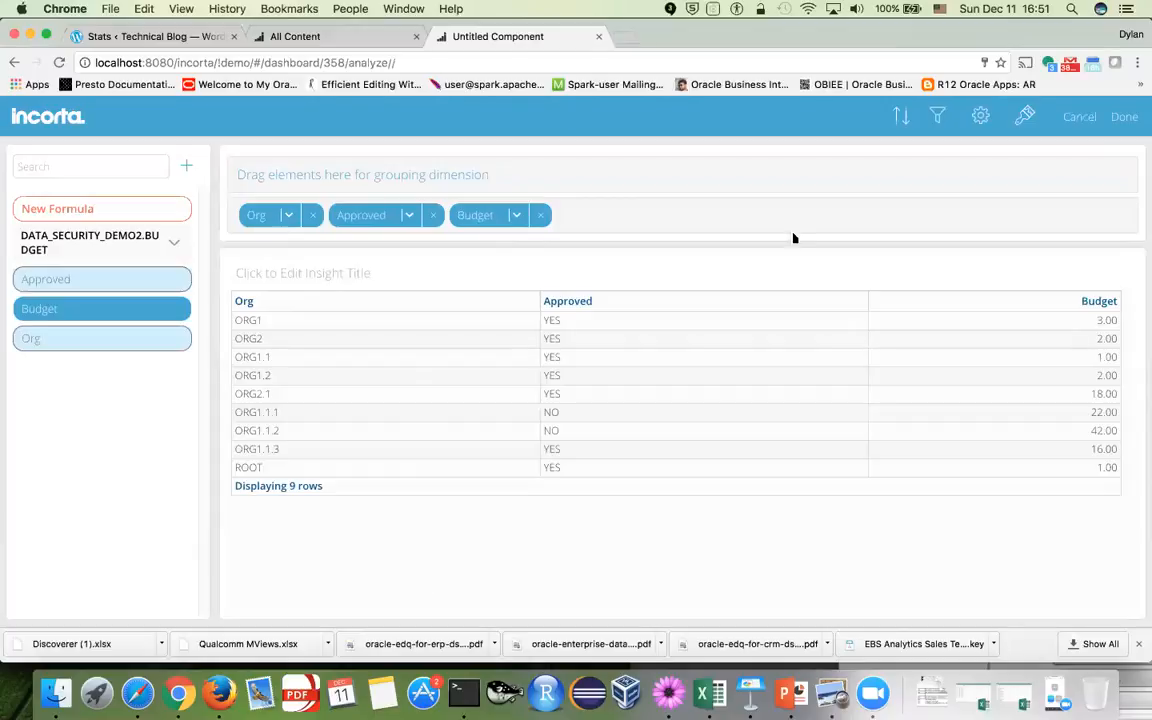
click(1124, 117)
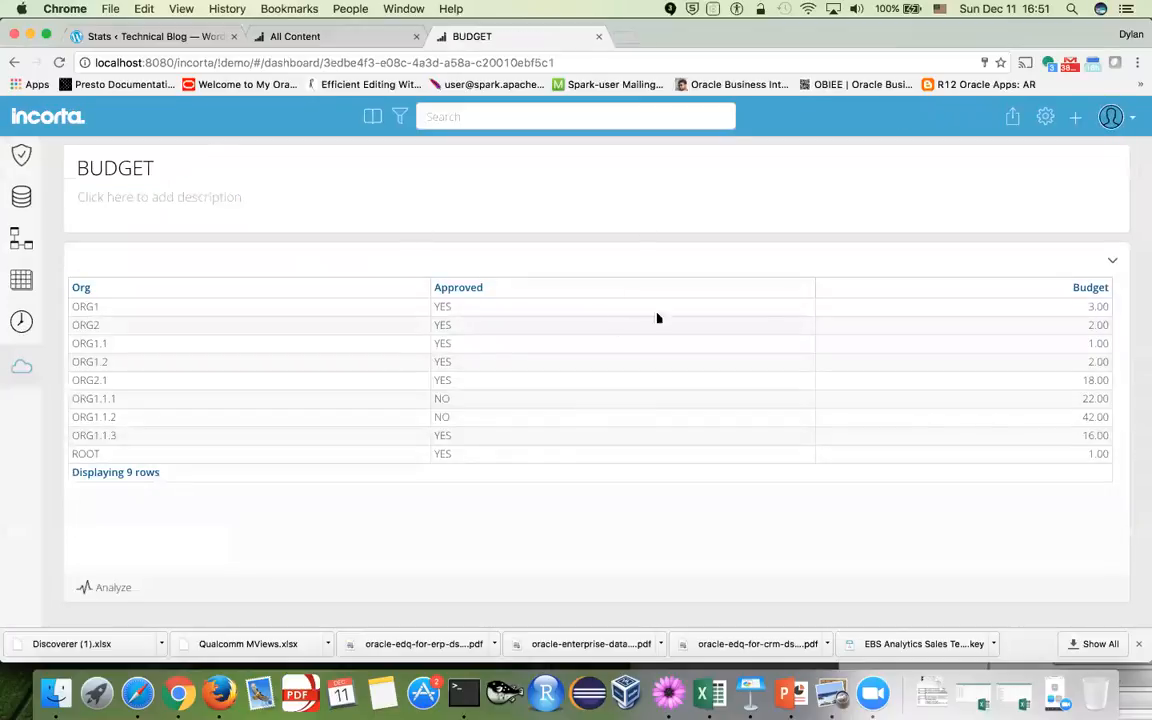
Navigate to the Session Variables list showing MYDIVISION, MyOrg and MyOrgFilter
click(21, 368)
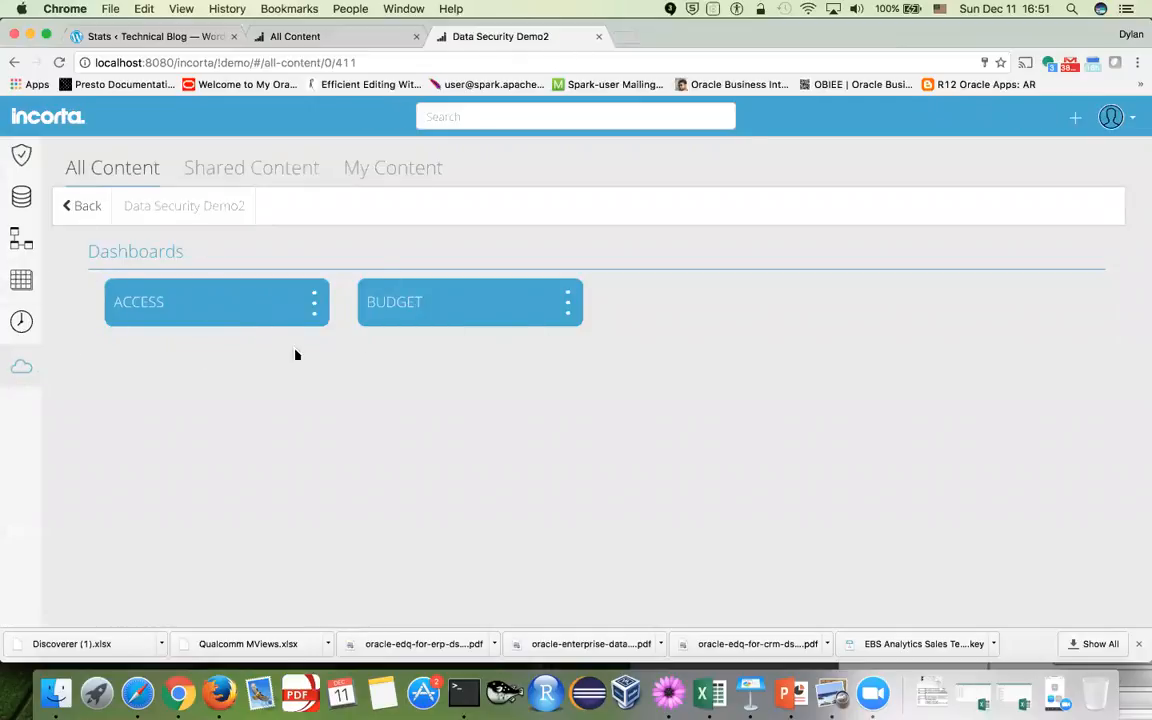
click(22, 198)
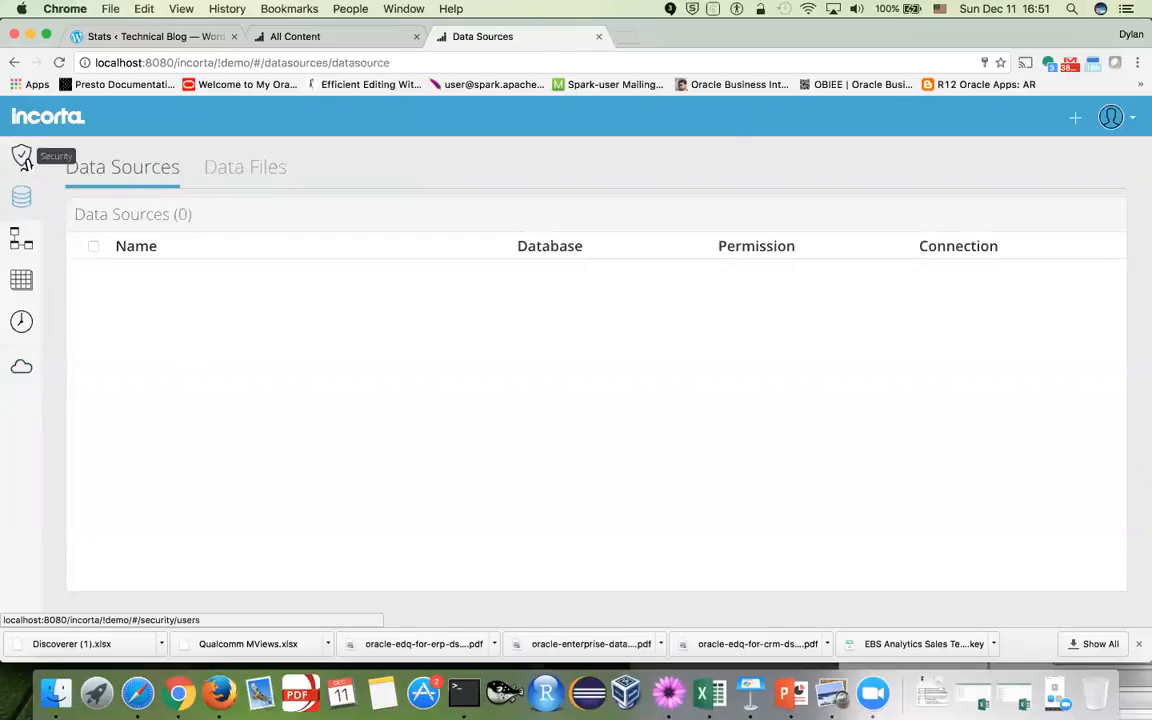
click(22, 158)
click(21, 237)
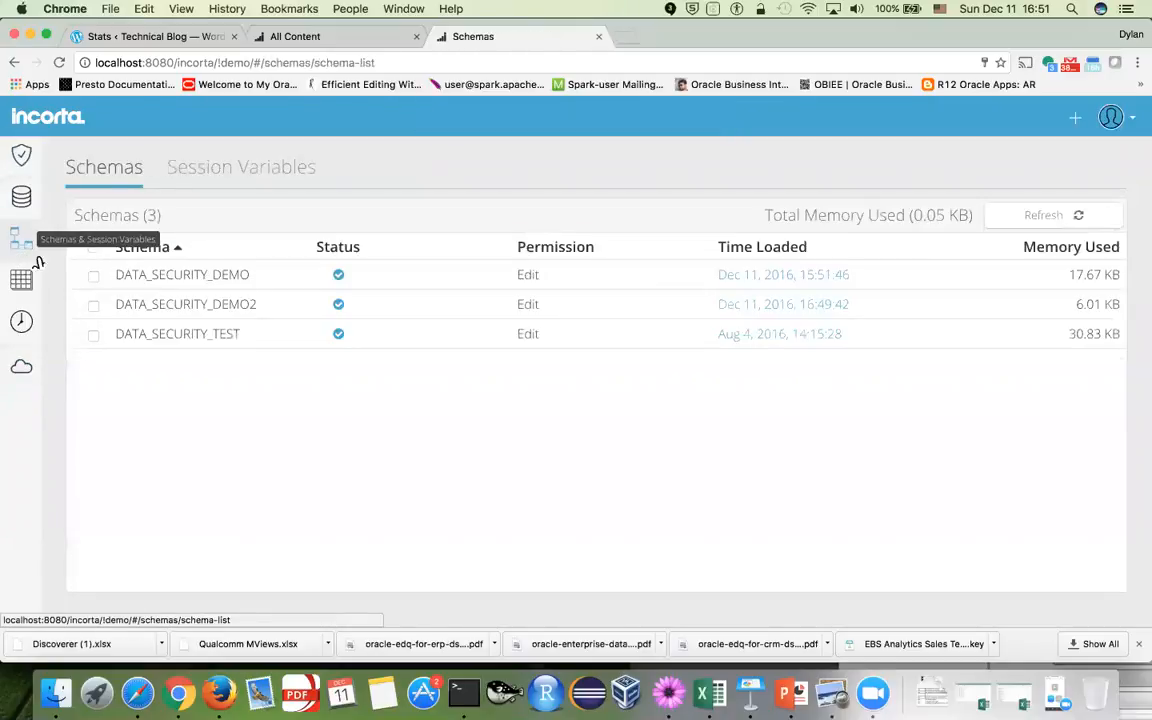
click(270, 172)
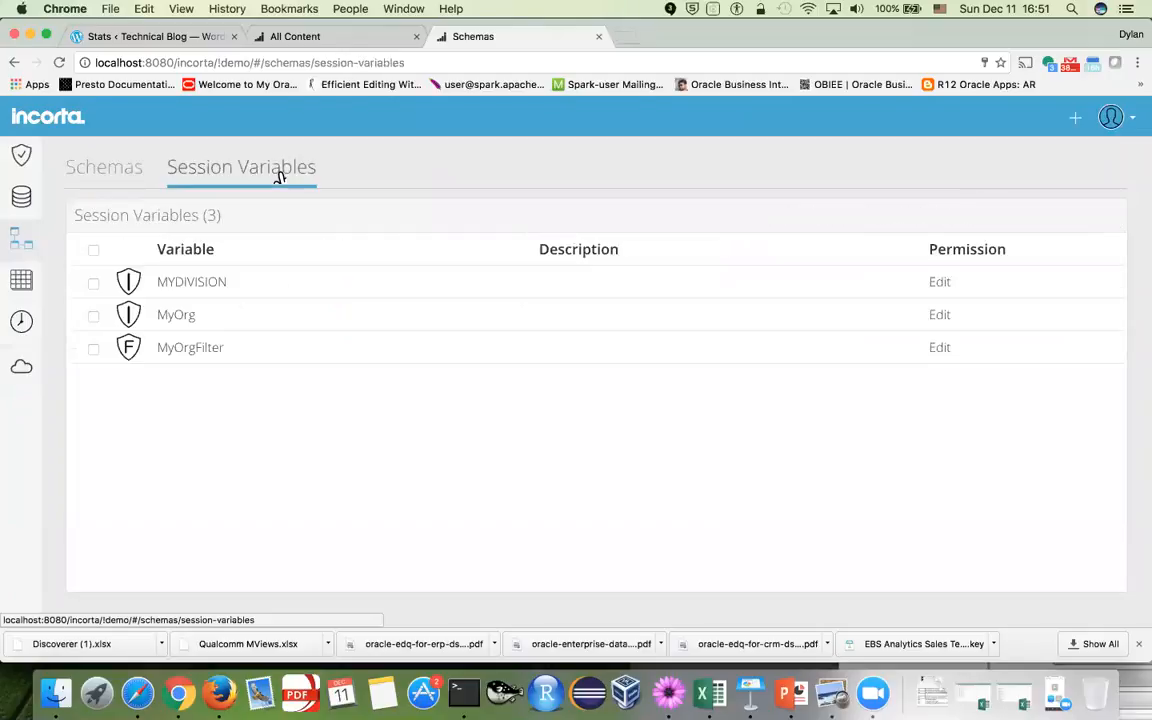
Open the MyOrg variable's query in the Formula Builder and examine its ACCESS.ORG argument
click(255, 323)
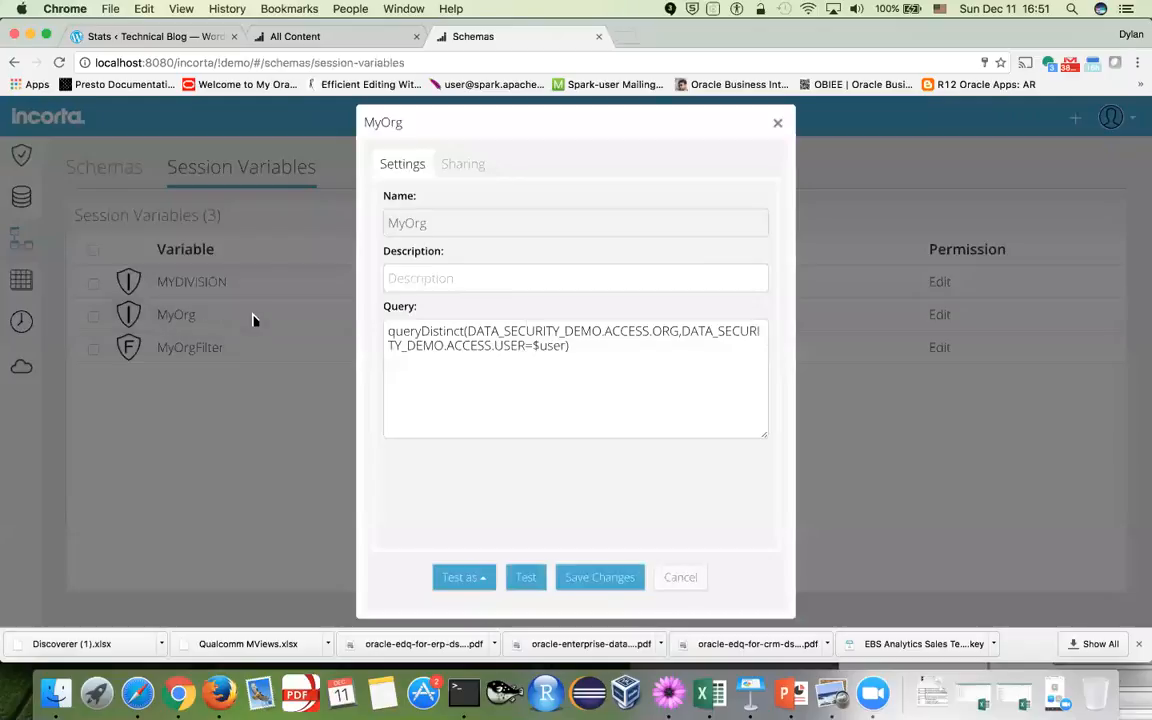
click(533, 328)
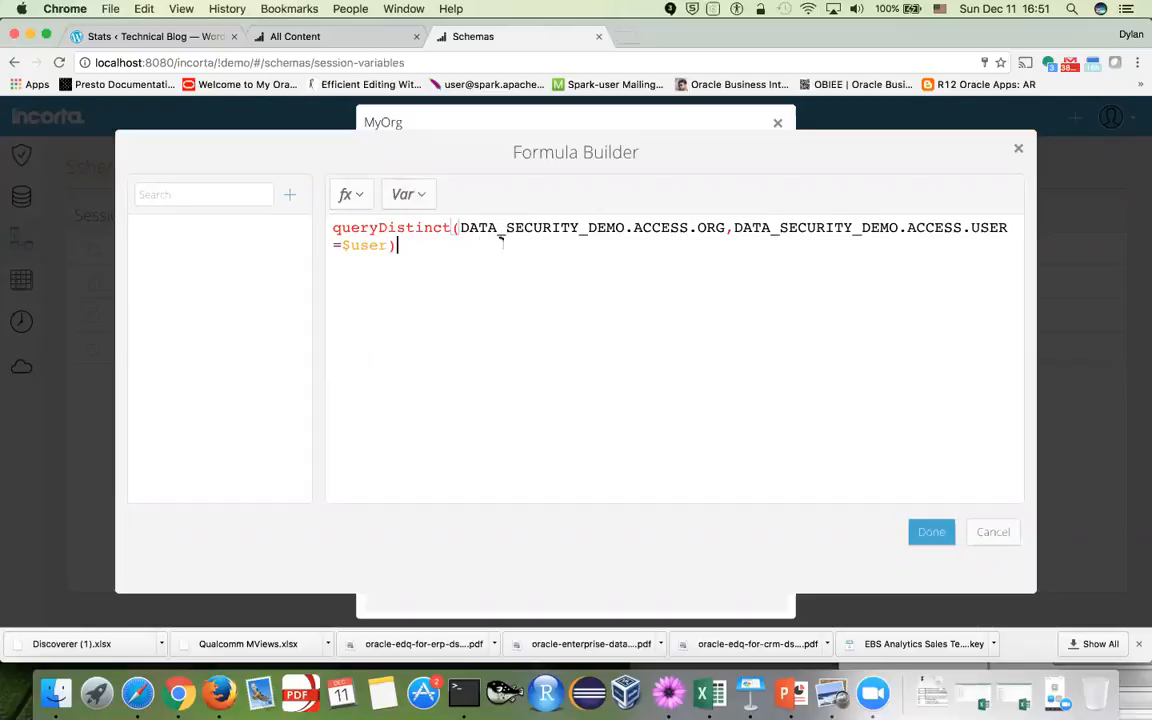
drag(459, 227, 627, 228)
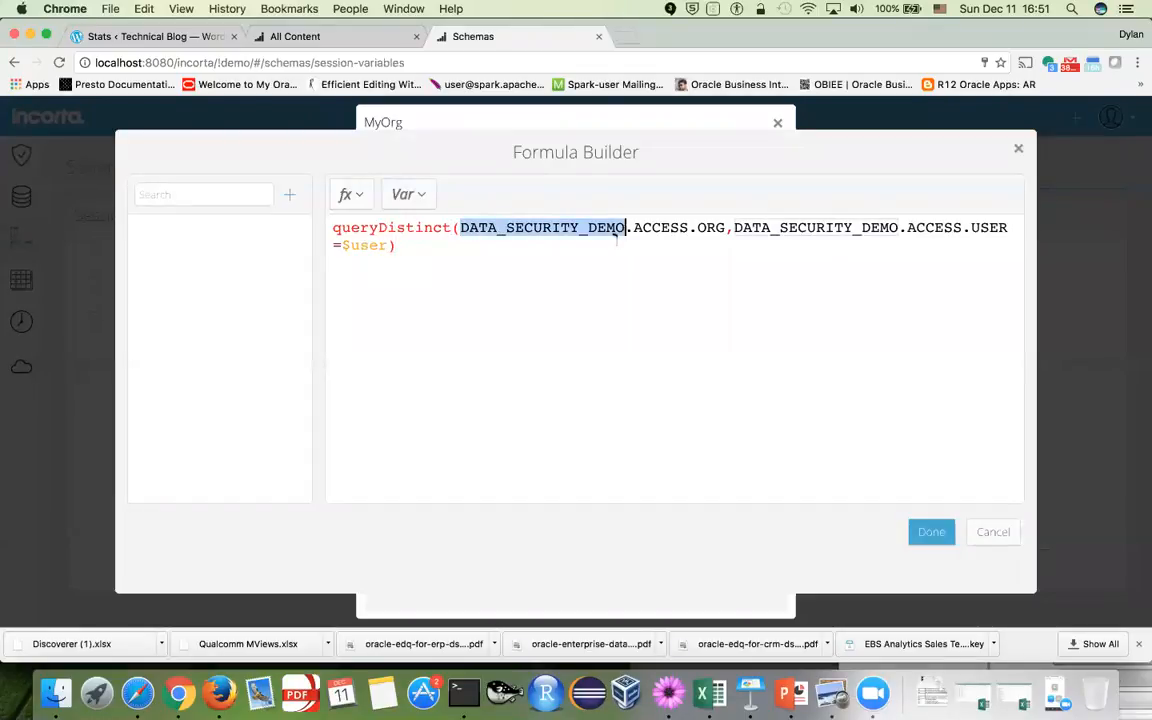
click(643, 228)
drag(634, 227, 727, 228)
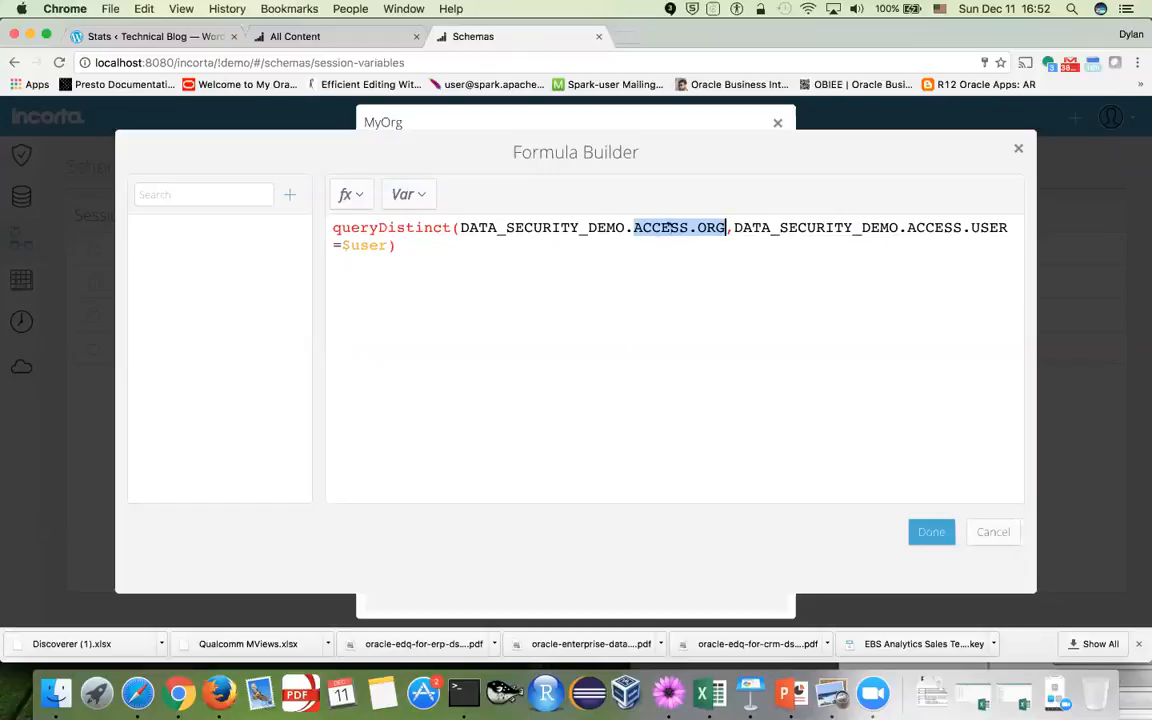
drag(460, 227, 727, 227)
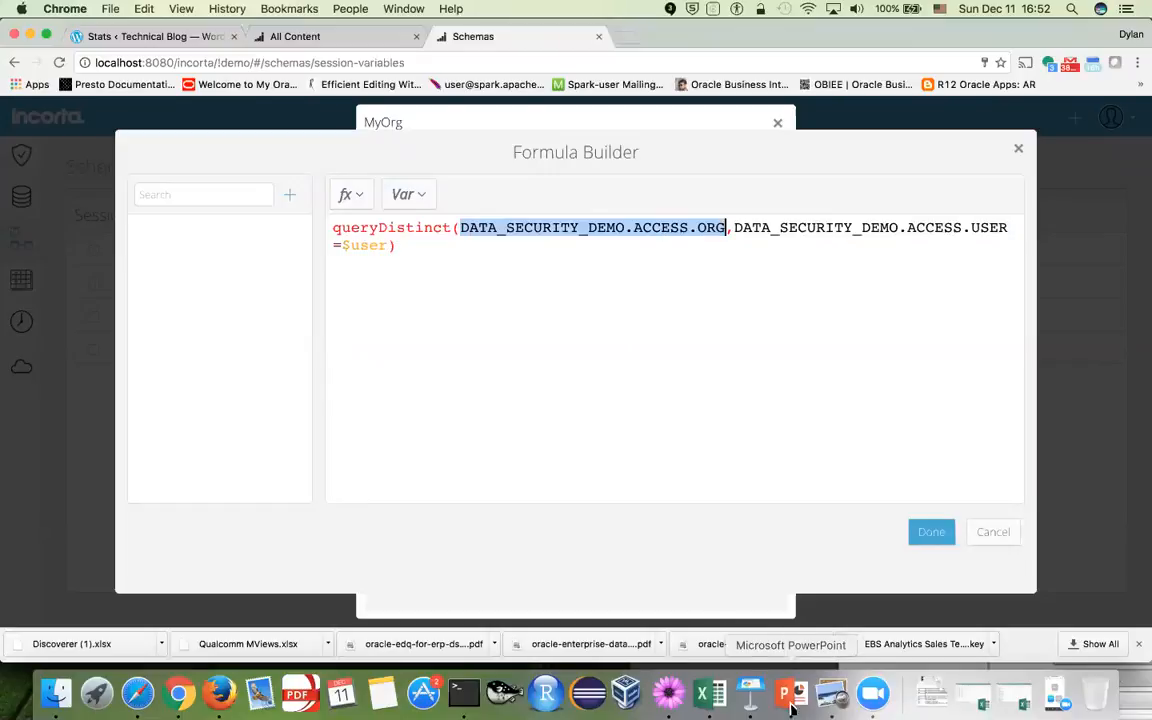
Check the ACCESS sheet in Excel, then cancel both dialogs without saving
click(716, 705)
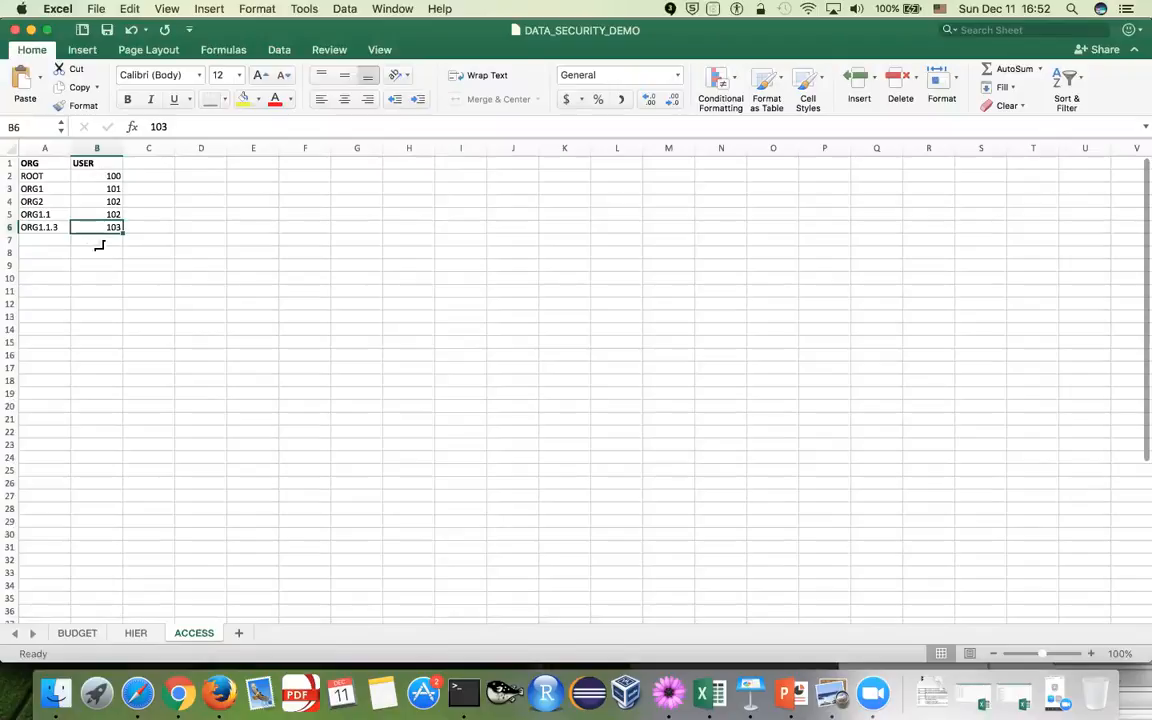
key(super+Tab)
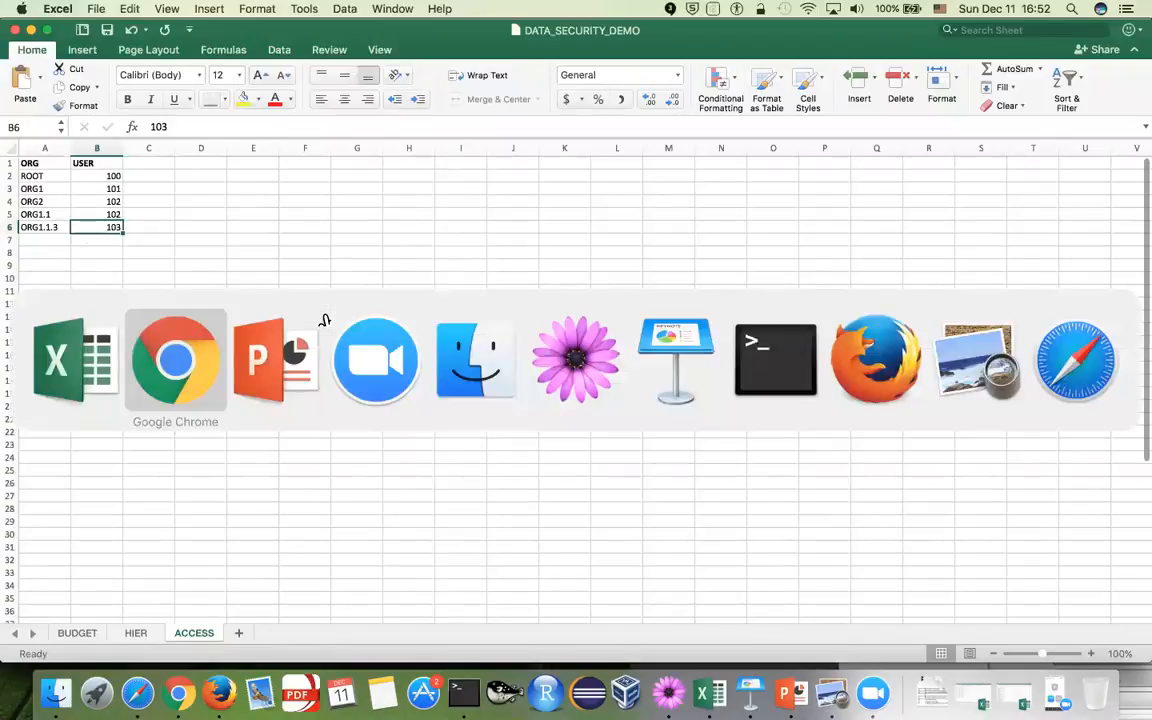
click(968, 228)
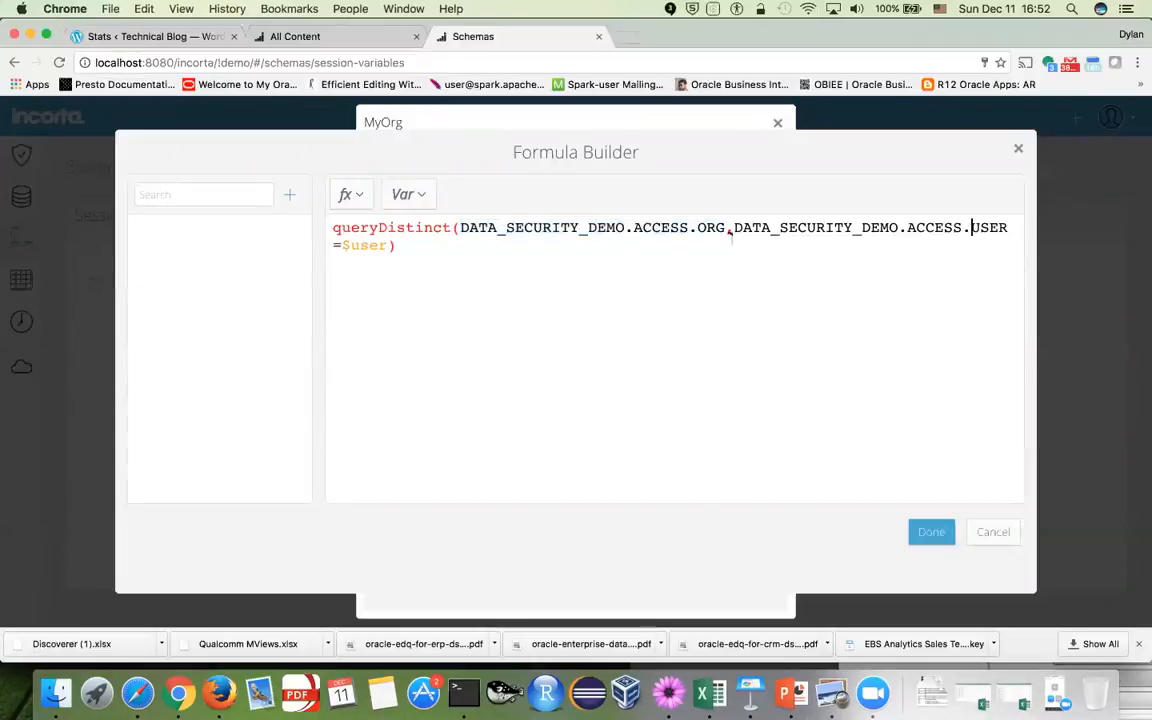
click(1006, 538)
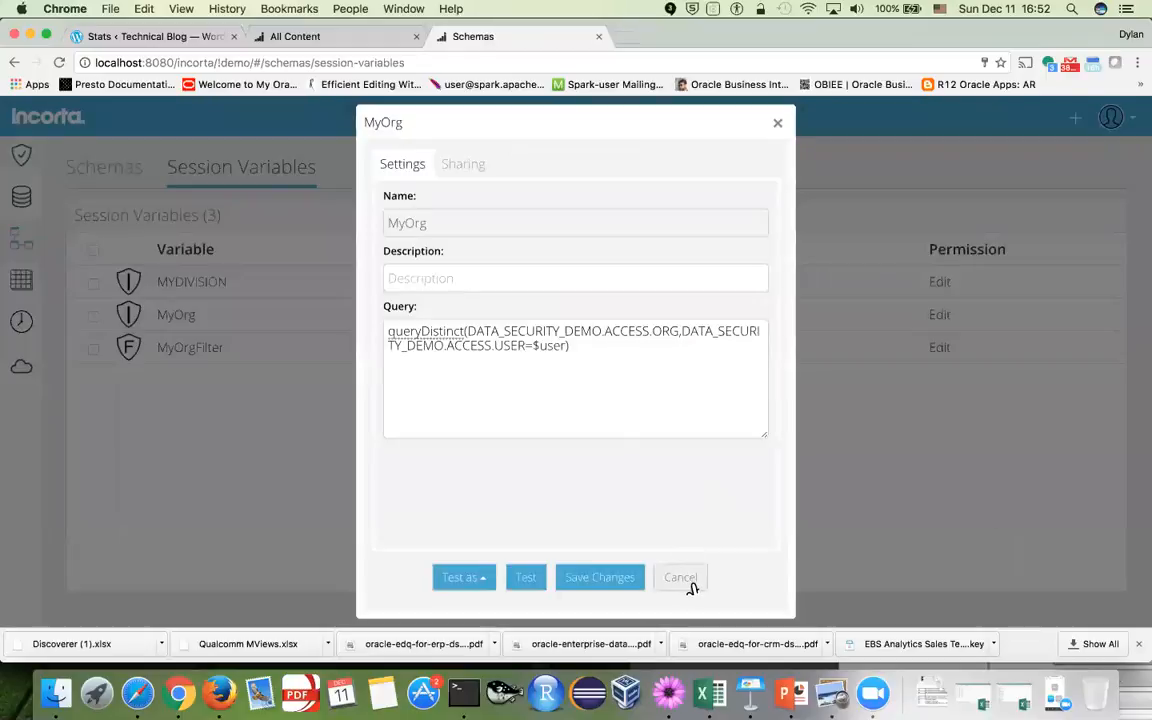
click(686, 581)
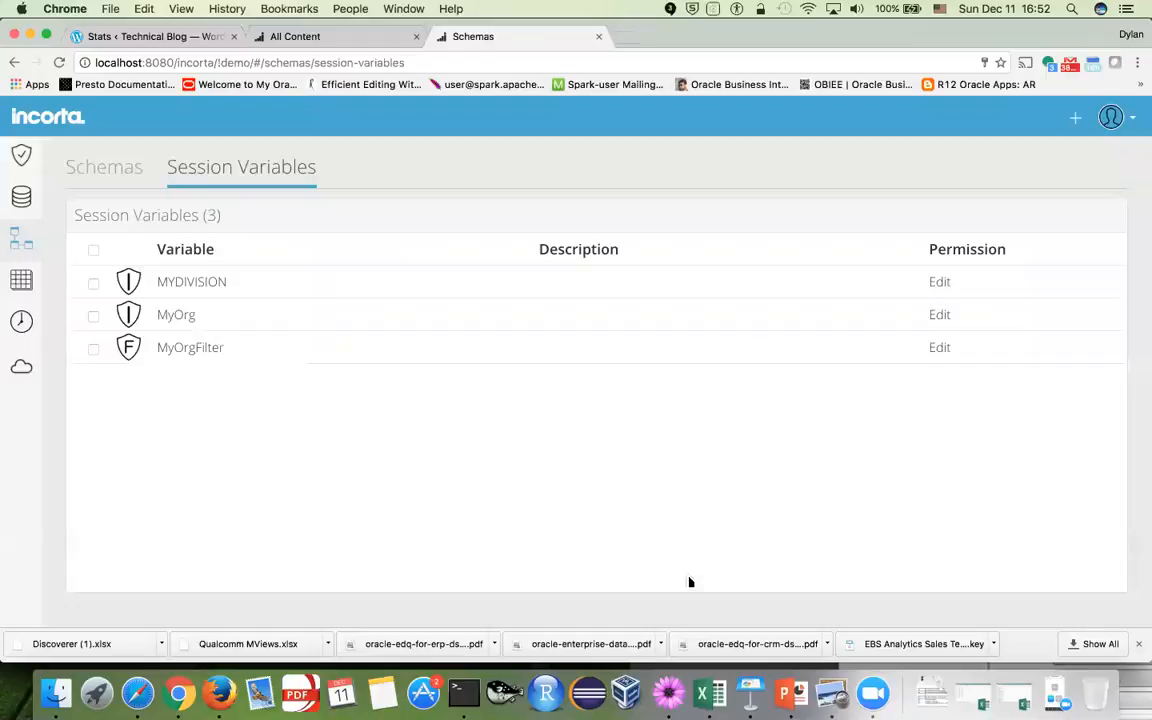
click(1075, 118)
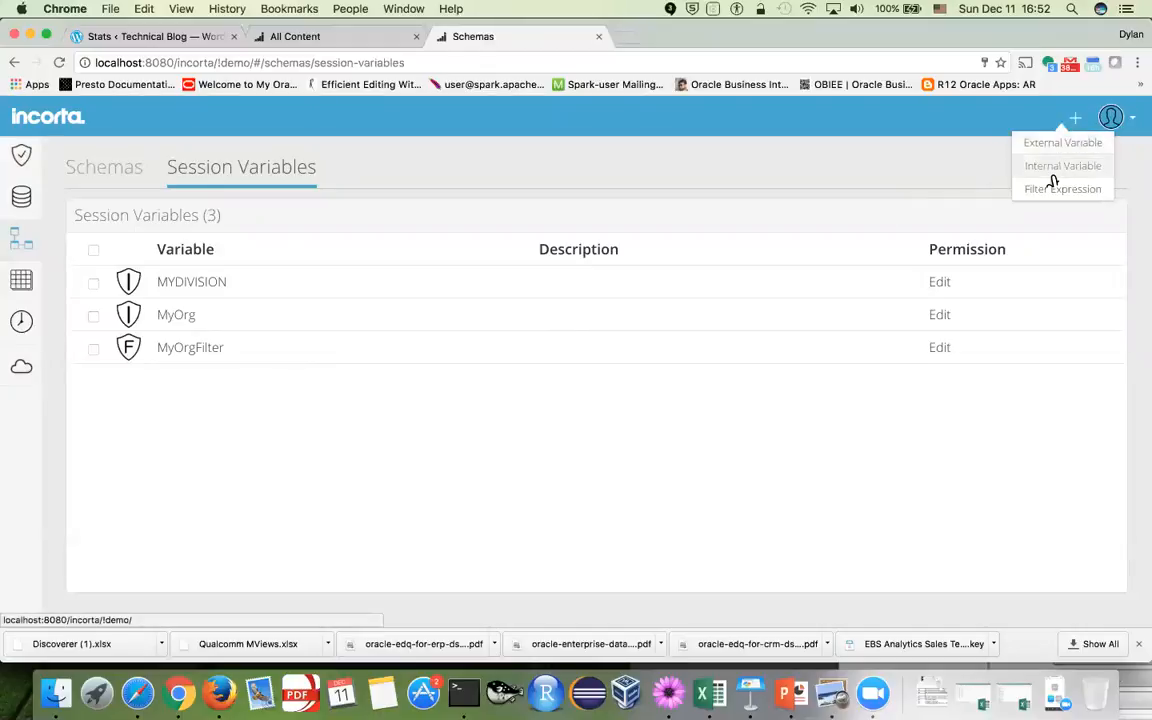
Add a new internal session variable MyOrg2 and start its query with queryDistinct
click(1050, 168)
click(486, 209)
text(MyOrg)
click(482, 310)
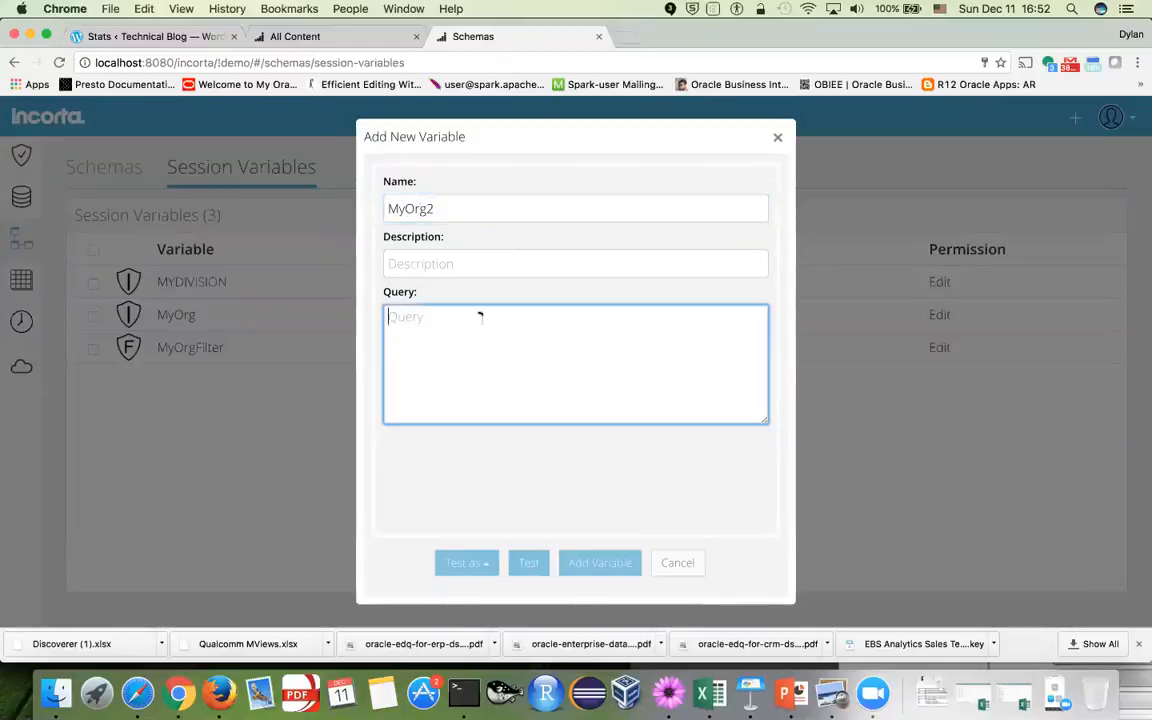
text(qu)
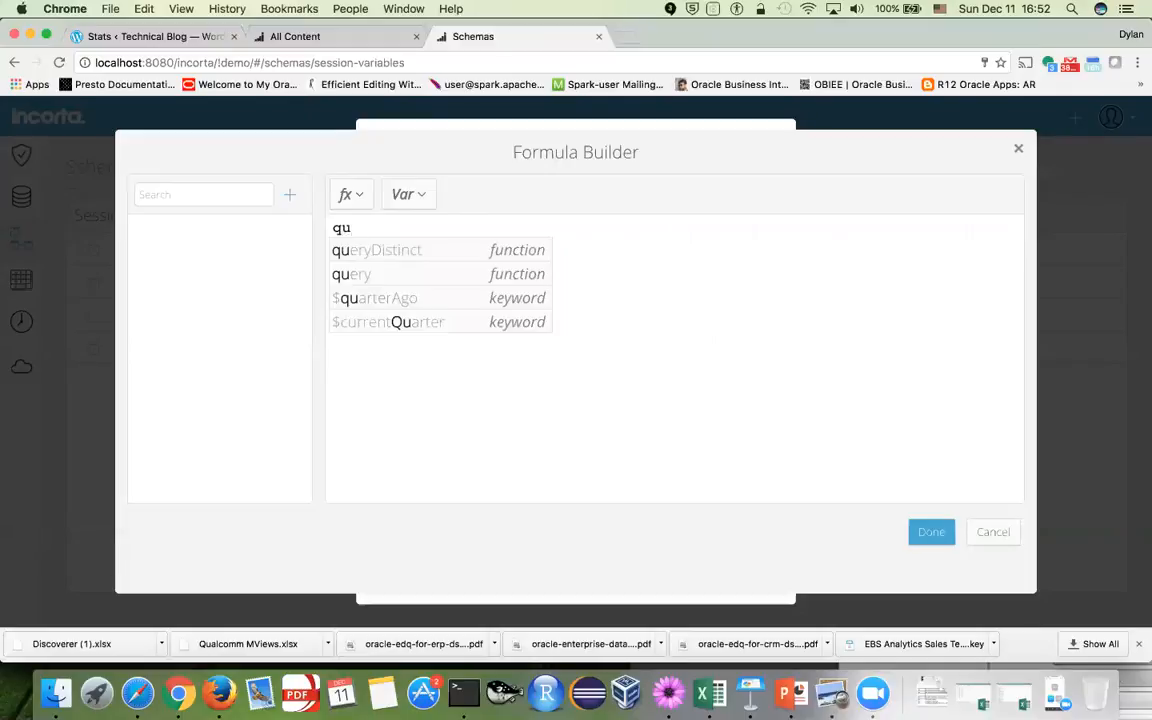
click(508, 252)
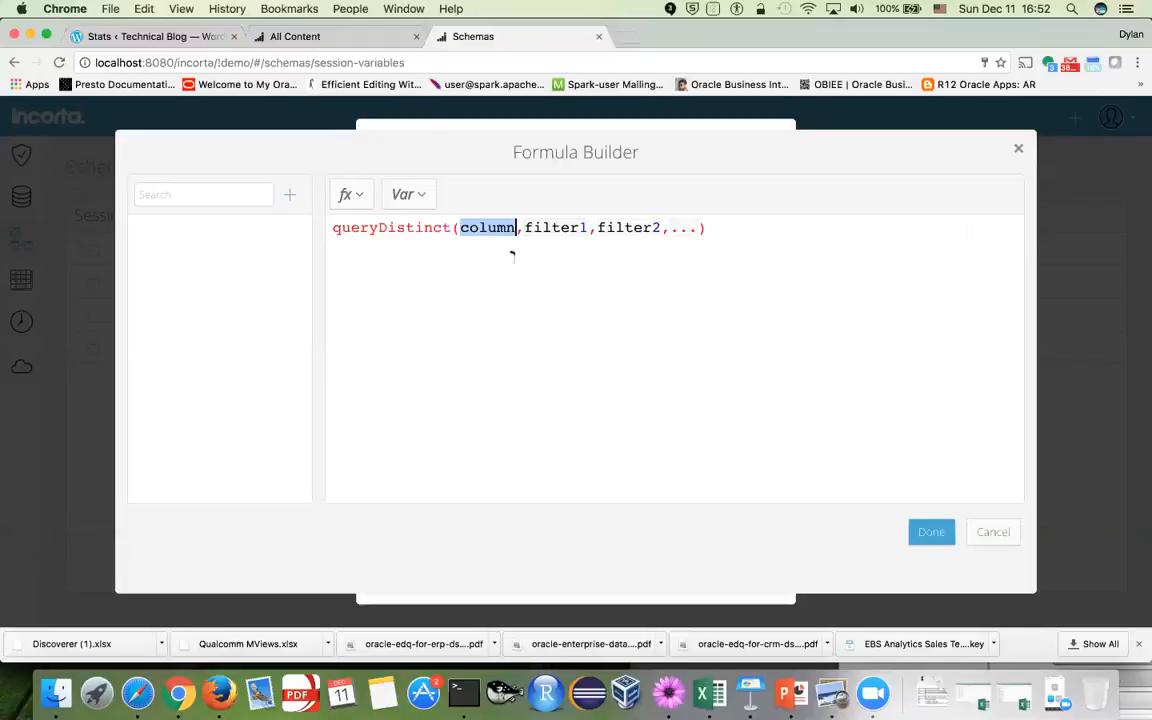
Fill queryDistinct with DATA_SECURITY_DEMO2.ACCESS ORG as the column and USER as the filter
click(289, 195)
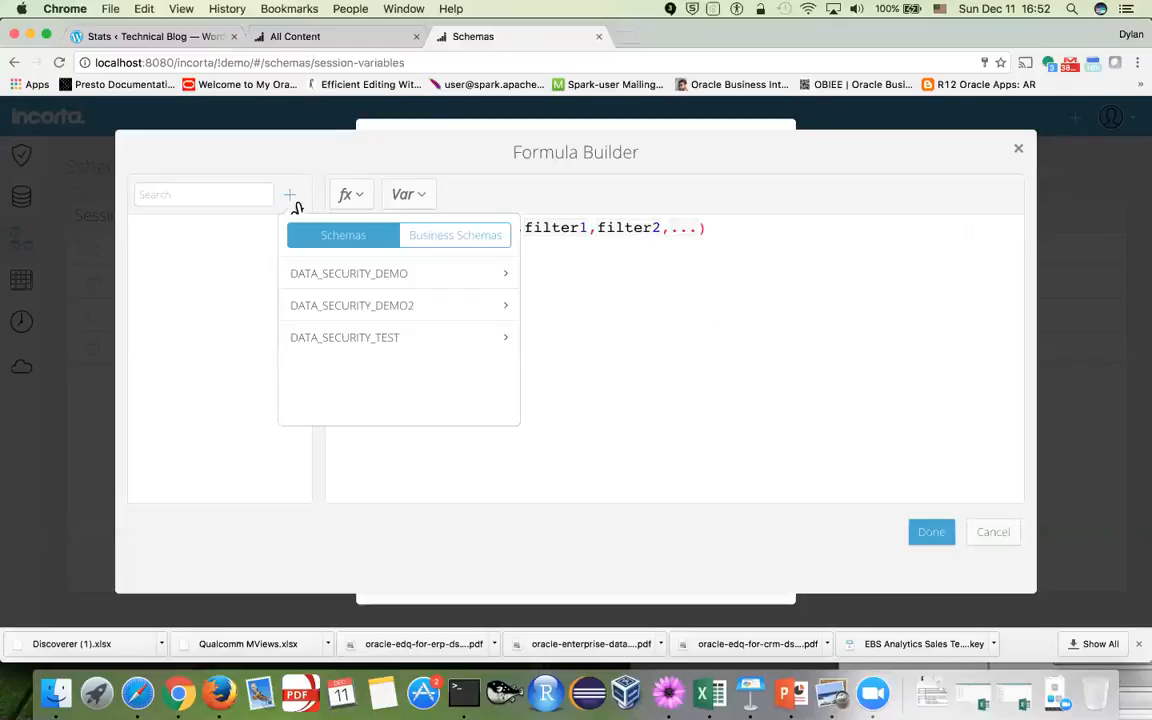
click(357, 308)
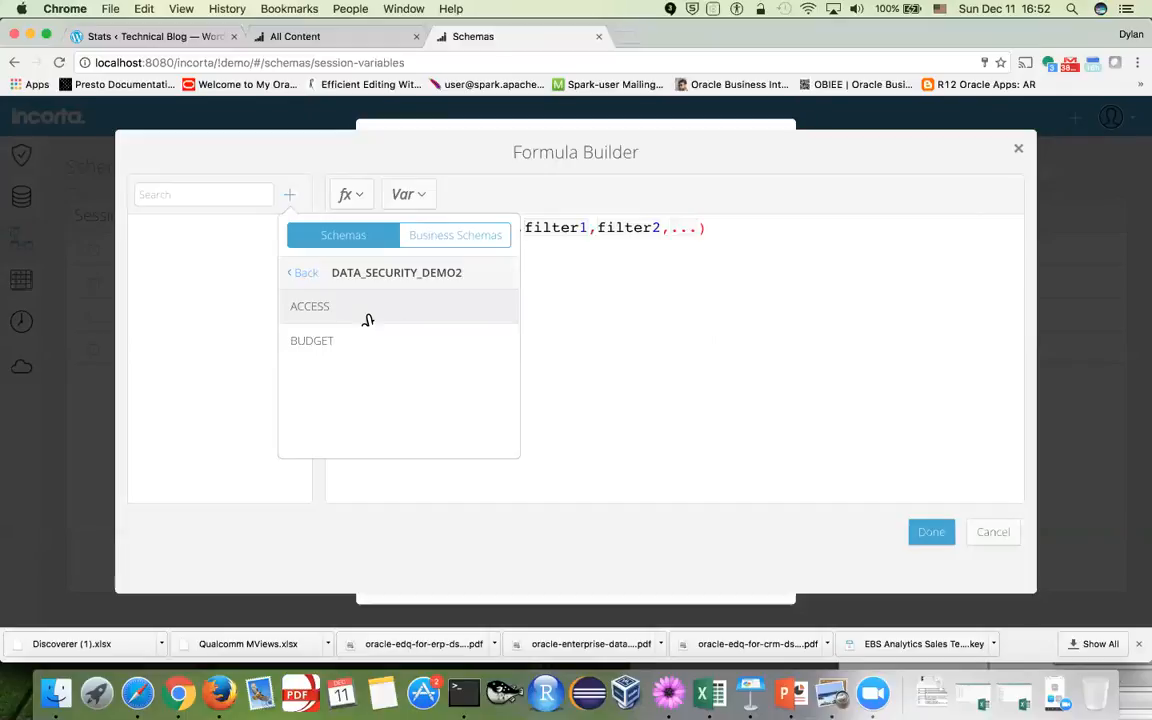
click(368, 320)
click(640, 355)
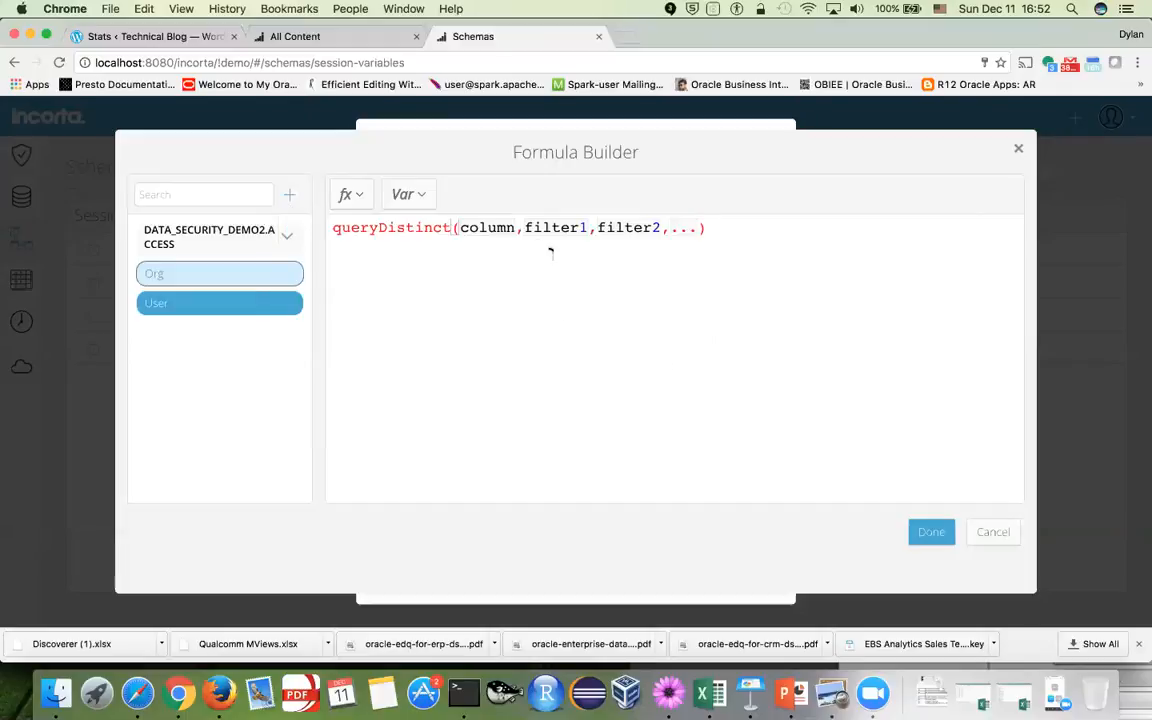
drag(458, 226, 589, 227)
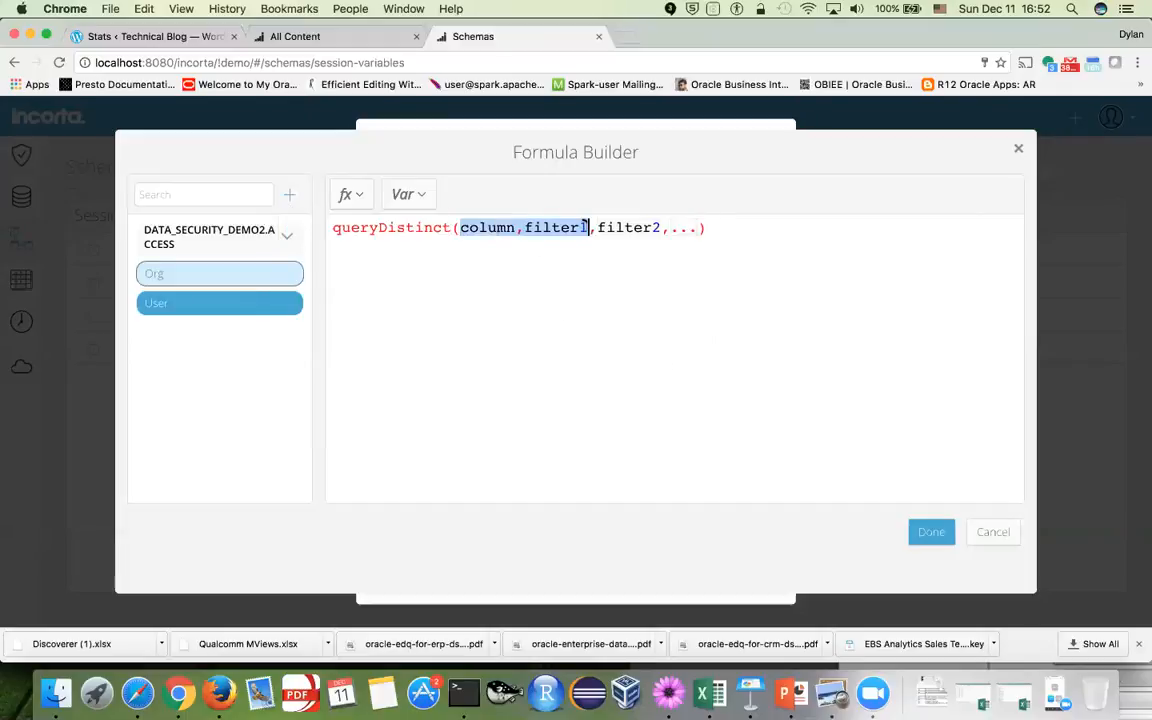
double_click(222, 283)
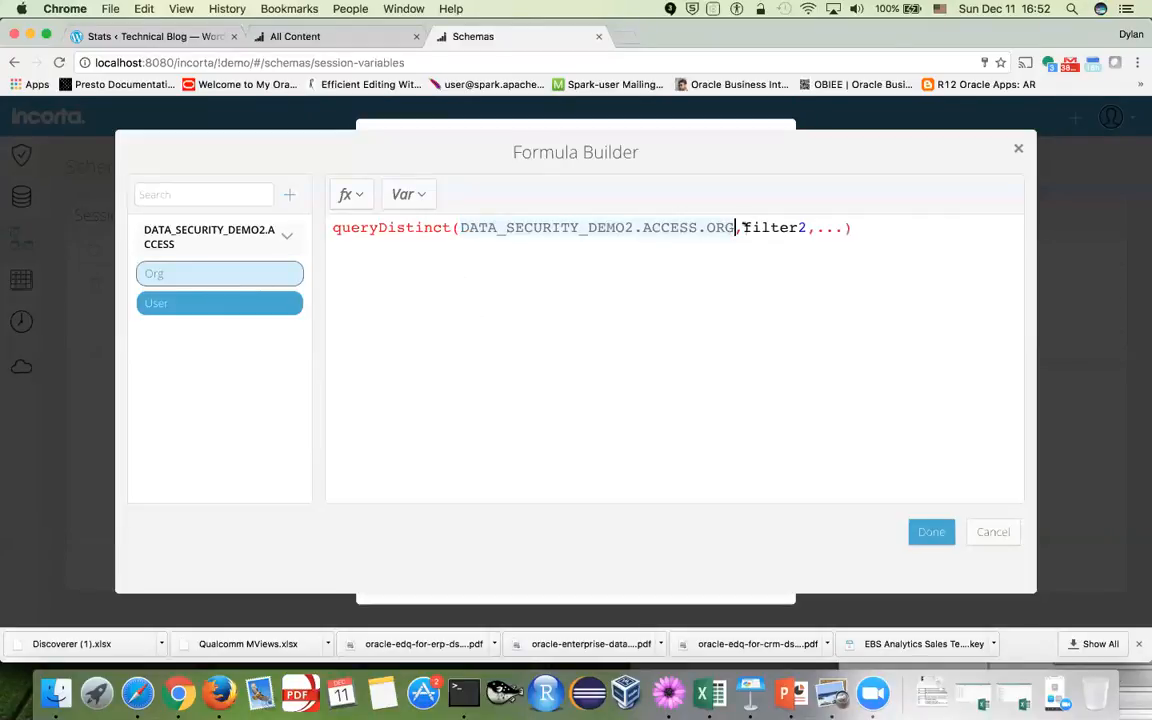
drag(743, 228, 845, 228)
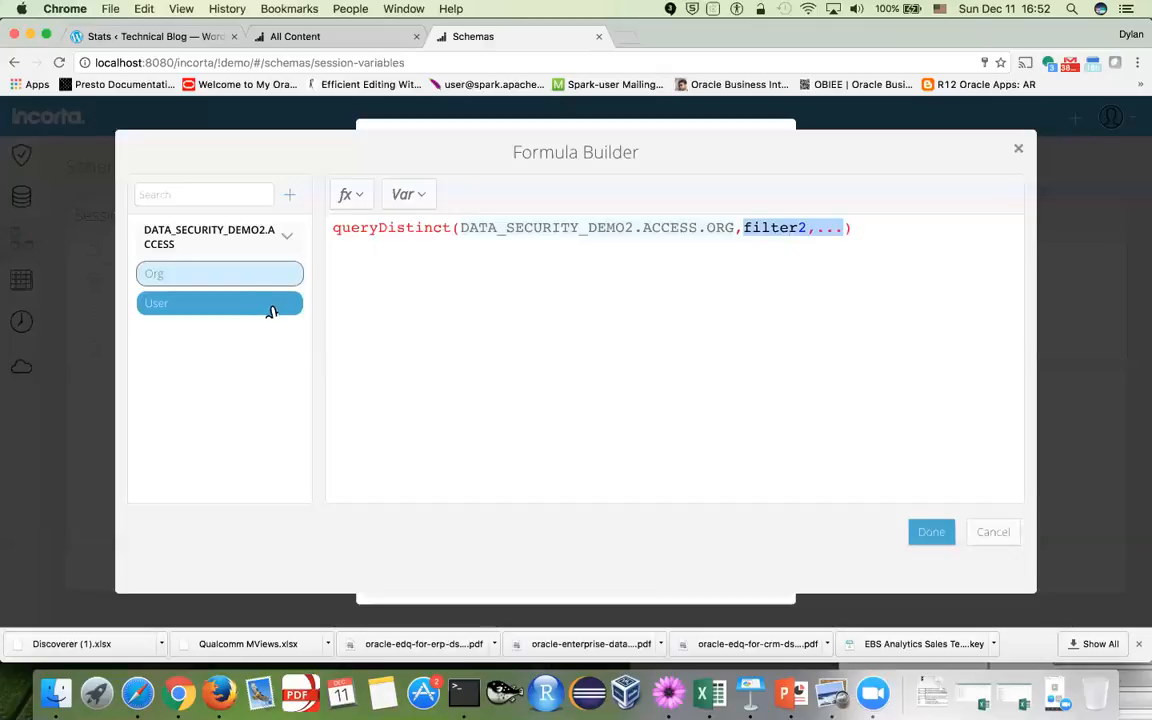
double_click(250, 305)
Complete the filter as USER=$user and accept the formula
text(=$)
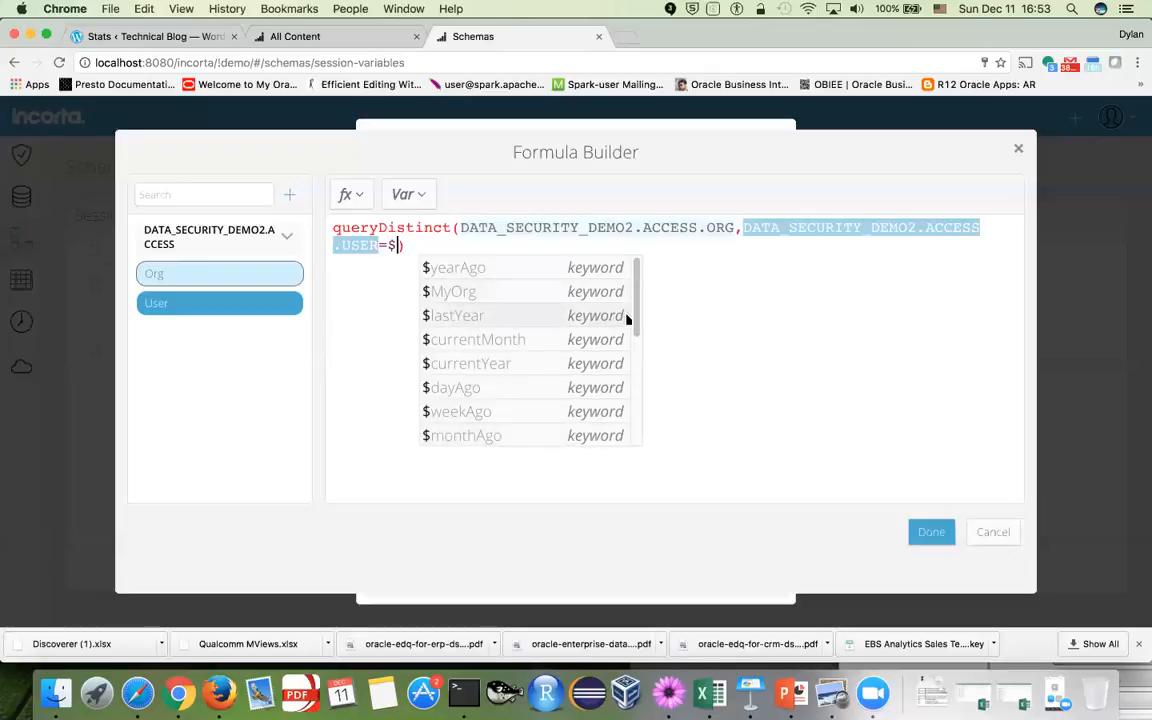
drag(638, 311, 638, 437)
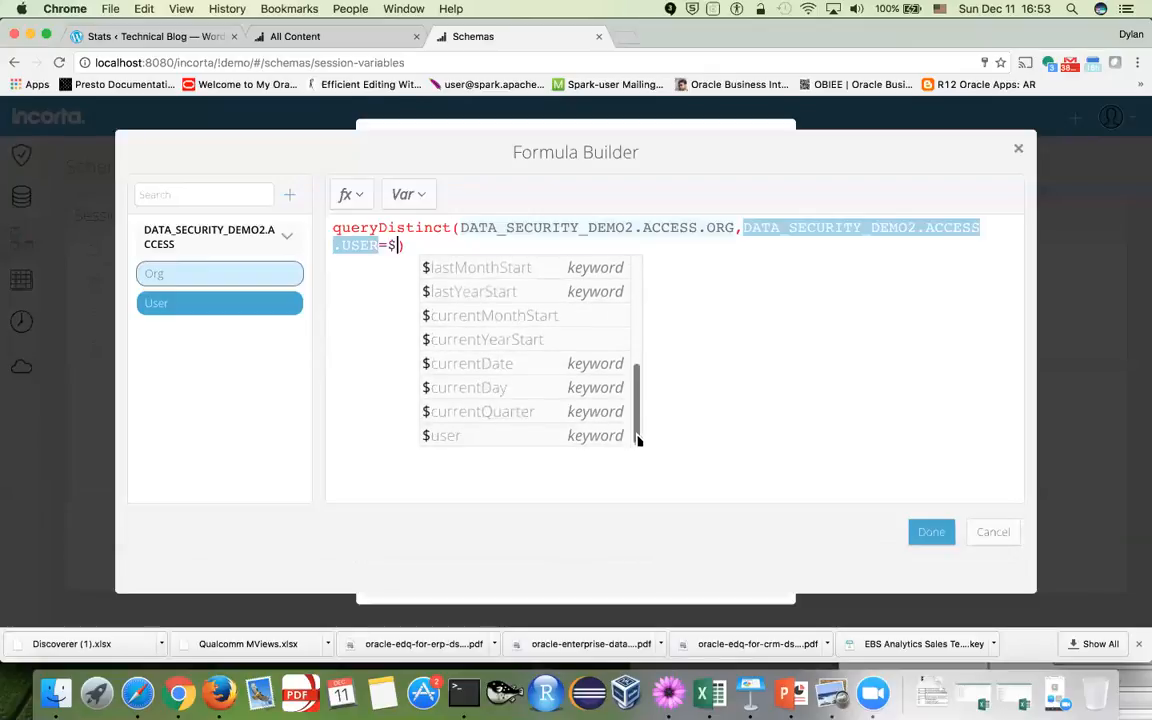
click(522, 436)
key(Right)
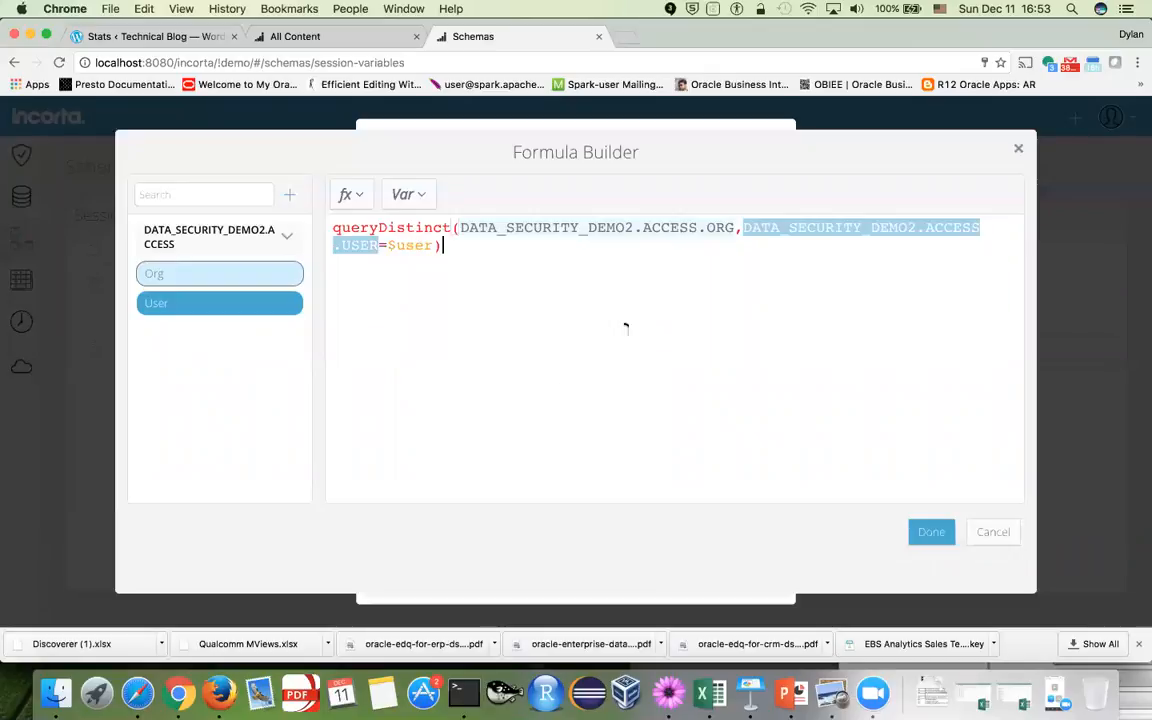
click(932, 532)
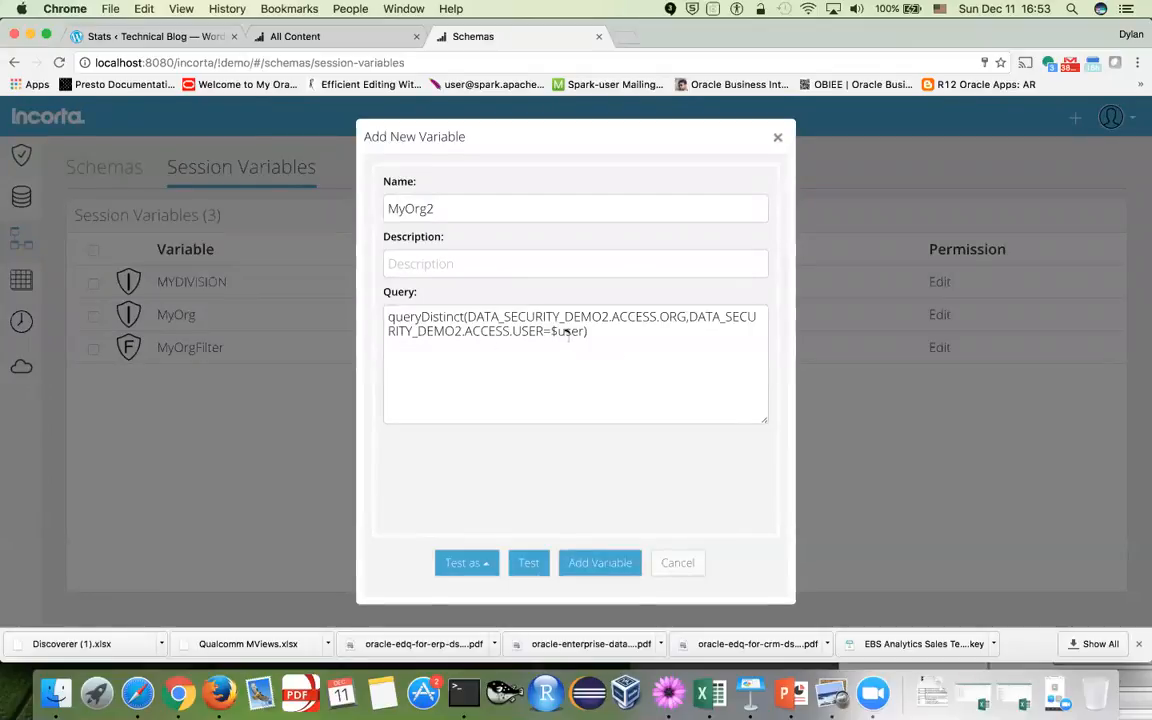
click(566, 333)
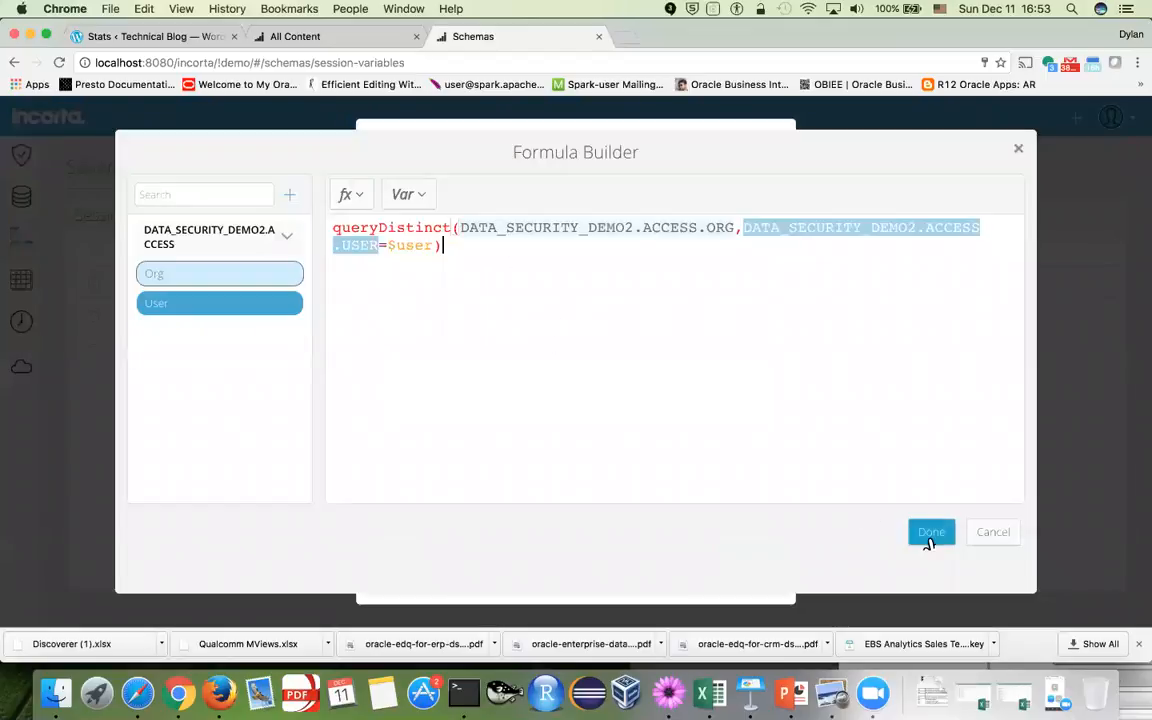
click(929, 536)
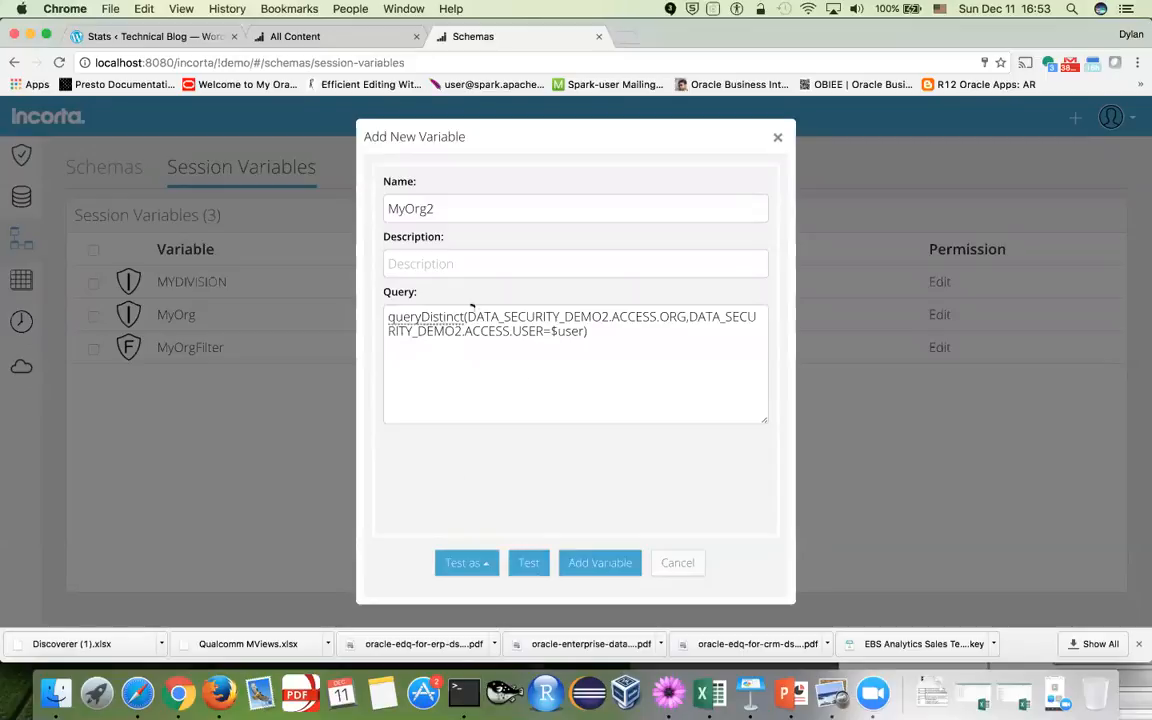
click(494, 573)
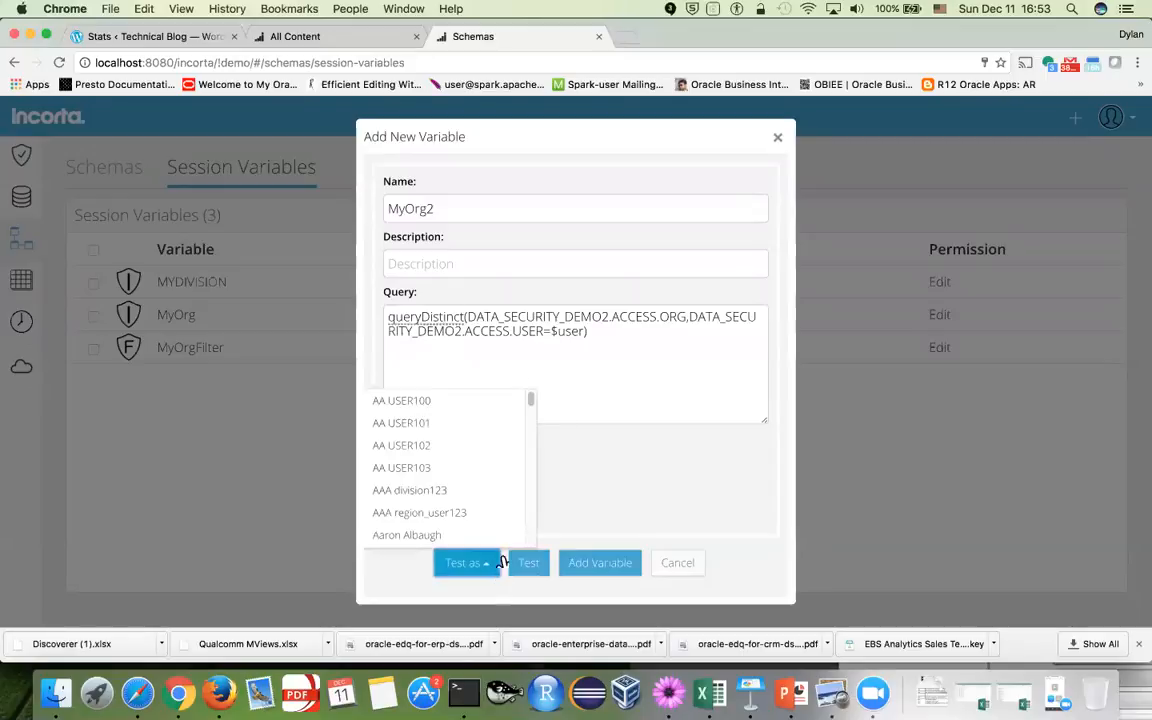
click(451, 410)
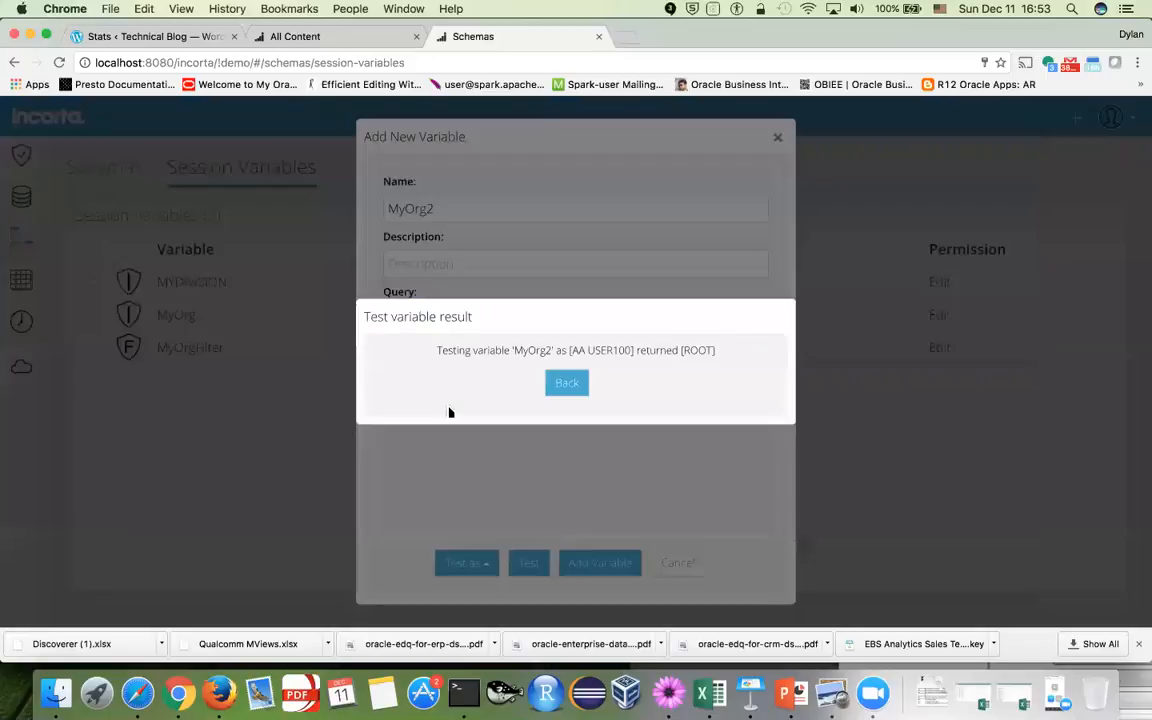
double_click(697, 349)
click(707, 692)
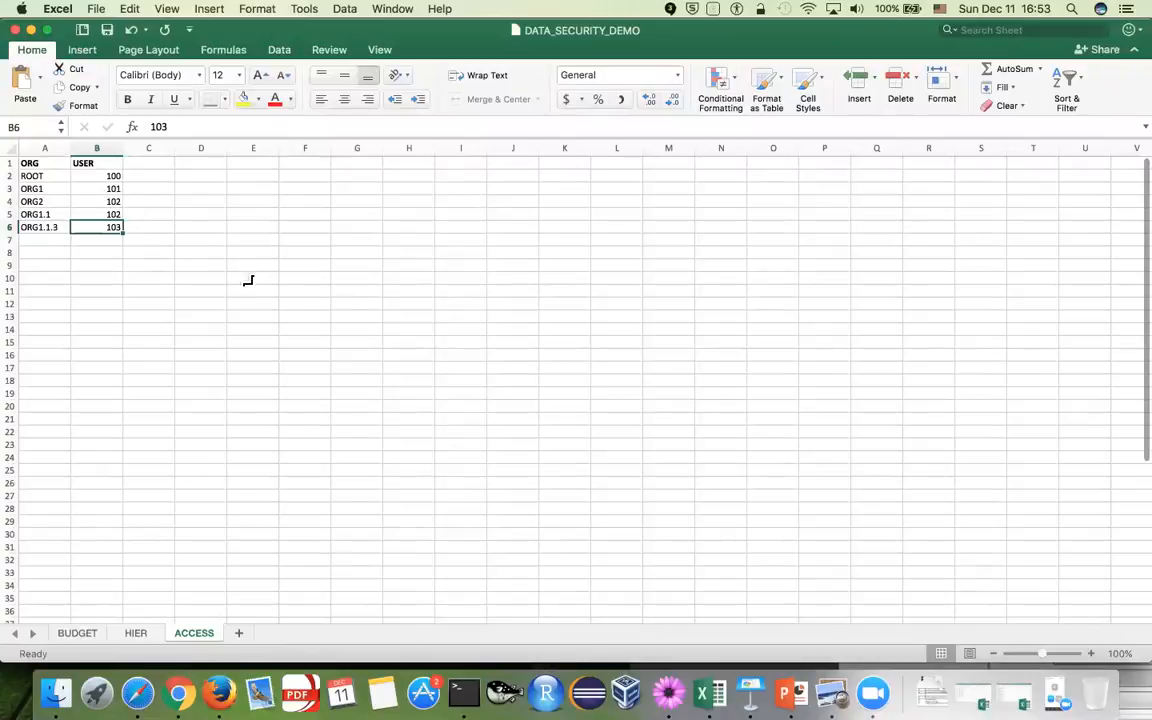
key(super+Tab)
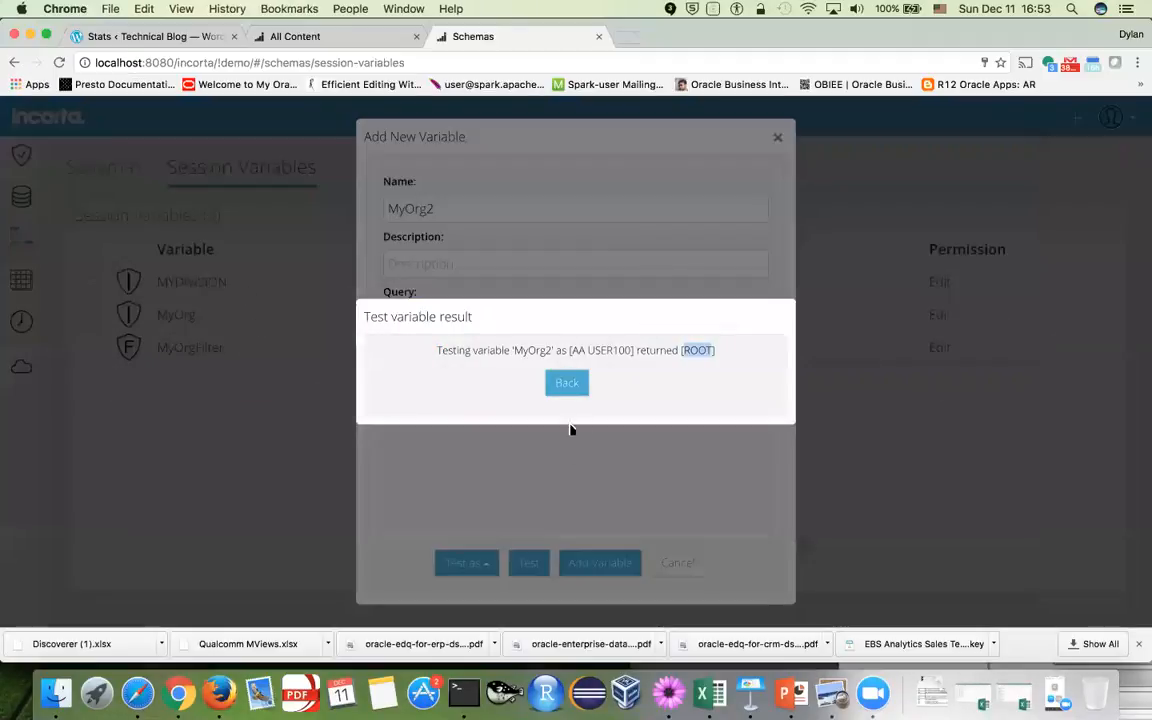
click(570, 385)
click(488, 566)
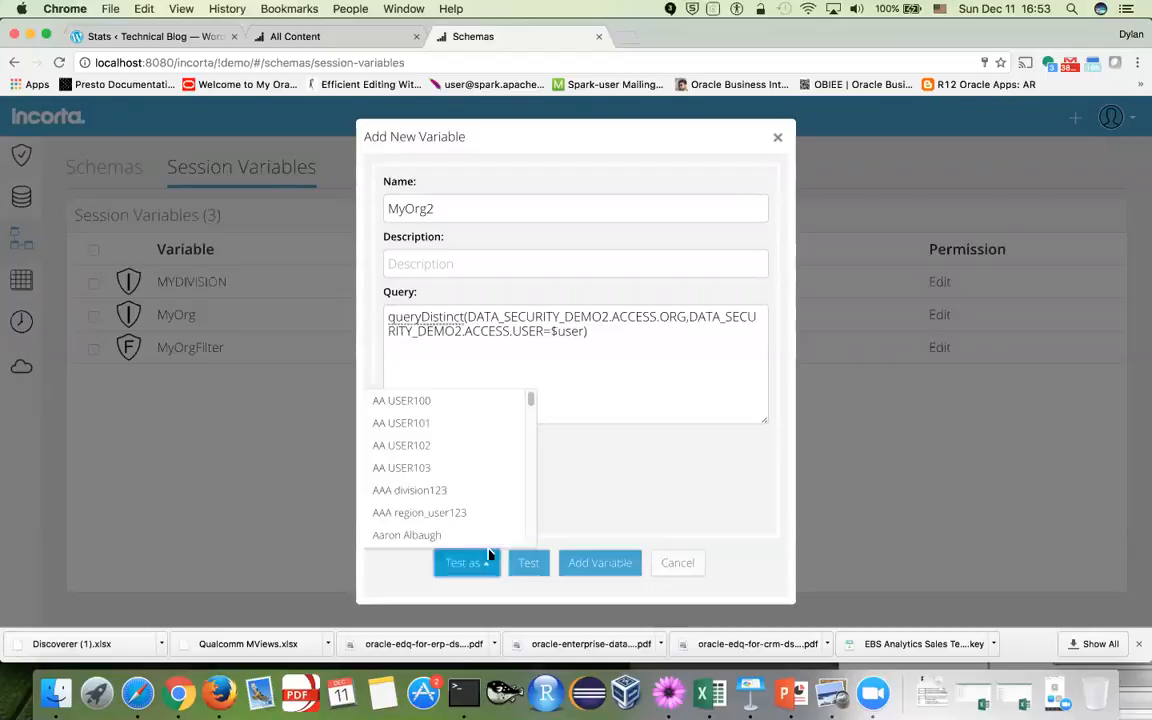
click(448, 450)
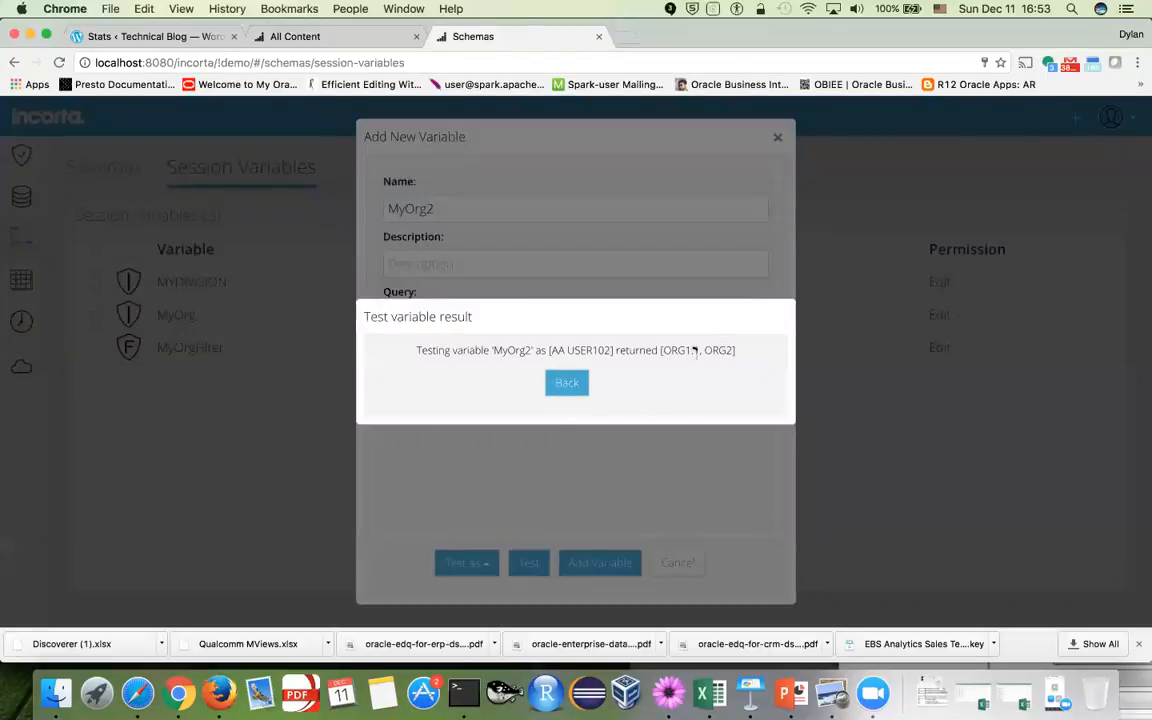
click(588, 386)
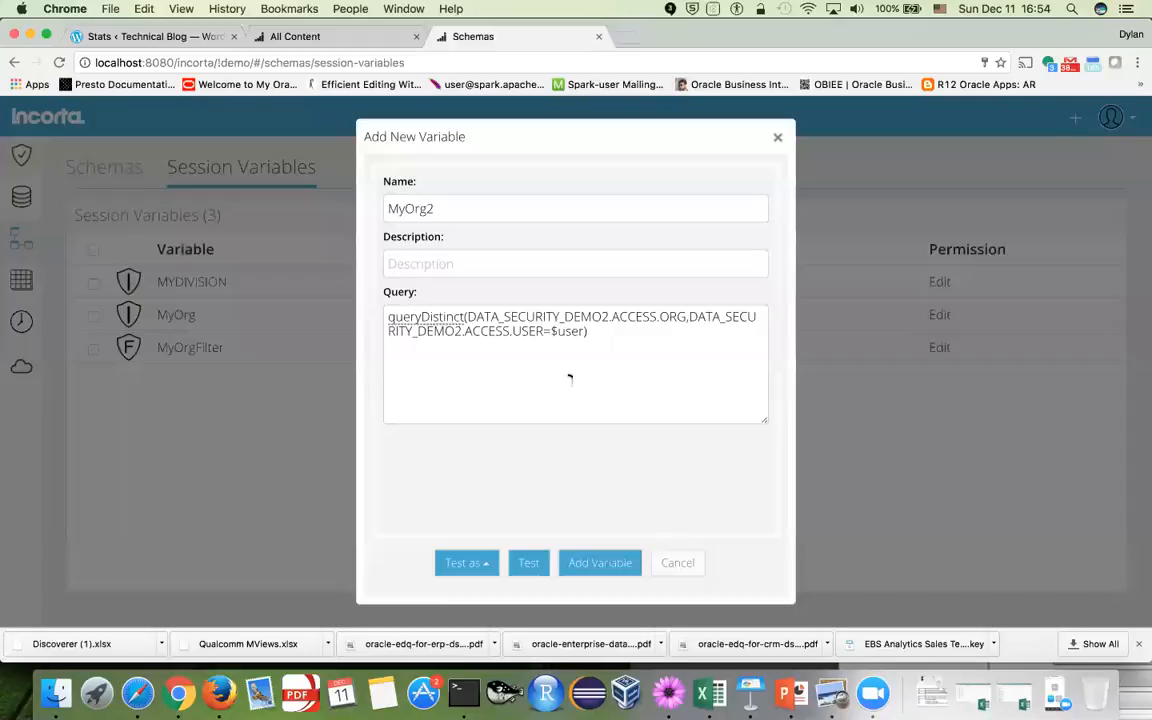
click(490, 568)
click(456, 468)
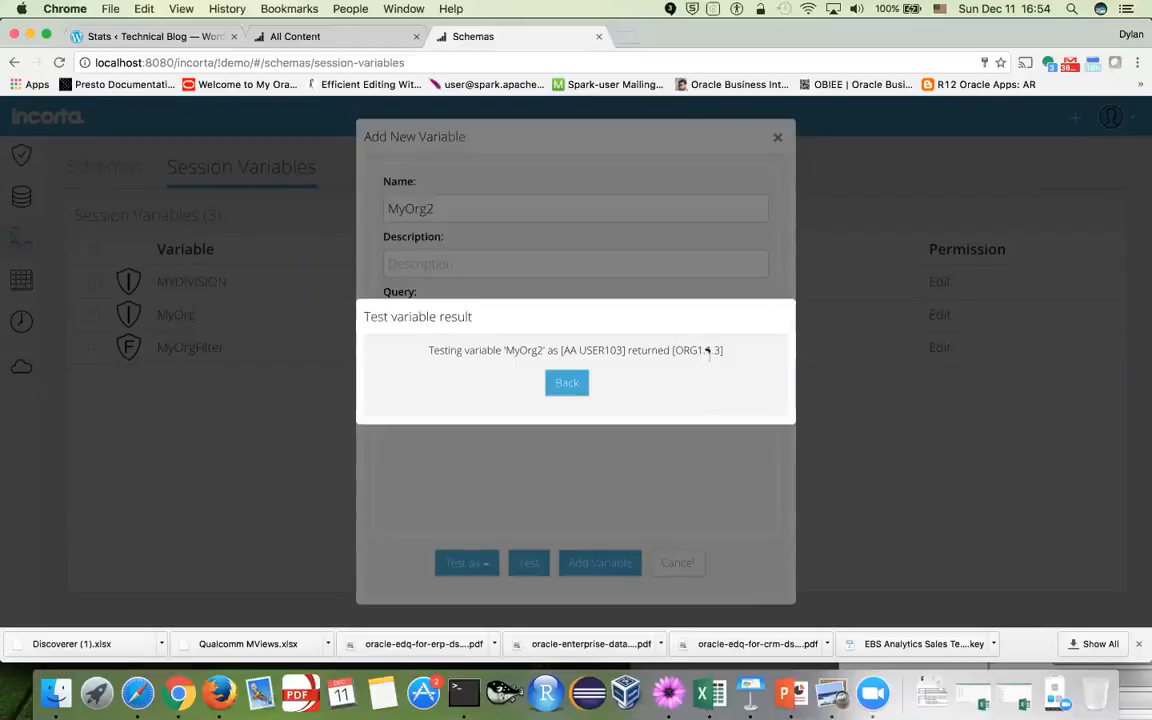
key(super+Tab)
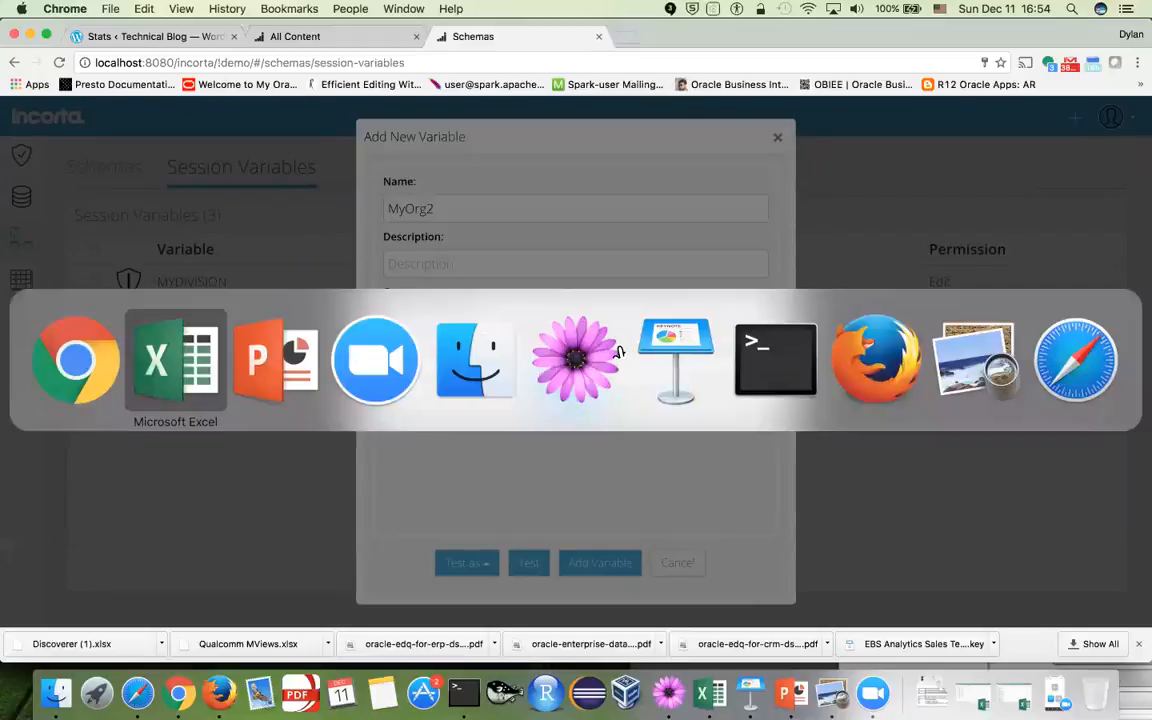
click(172, 352)
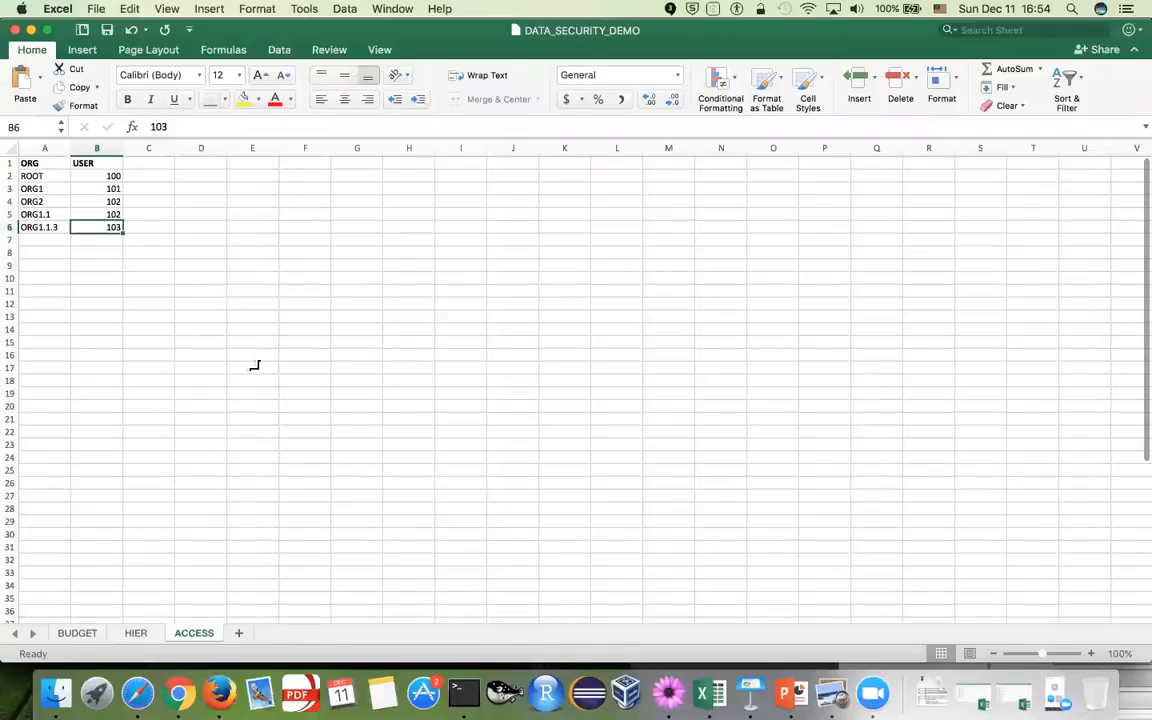
key(super+Tab)
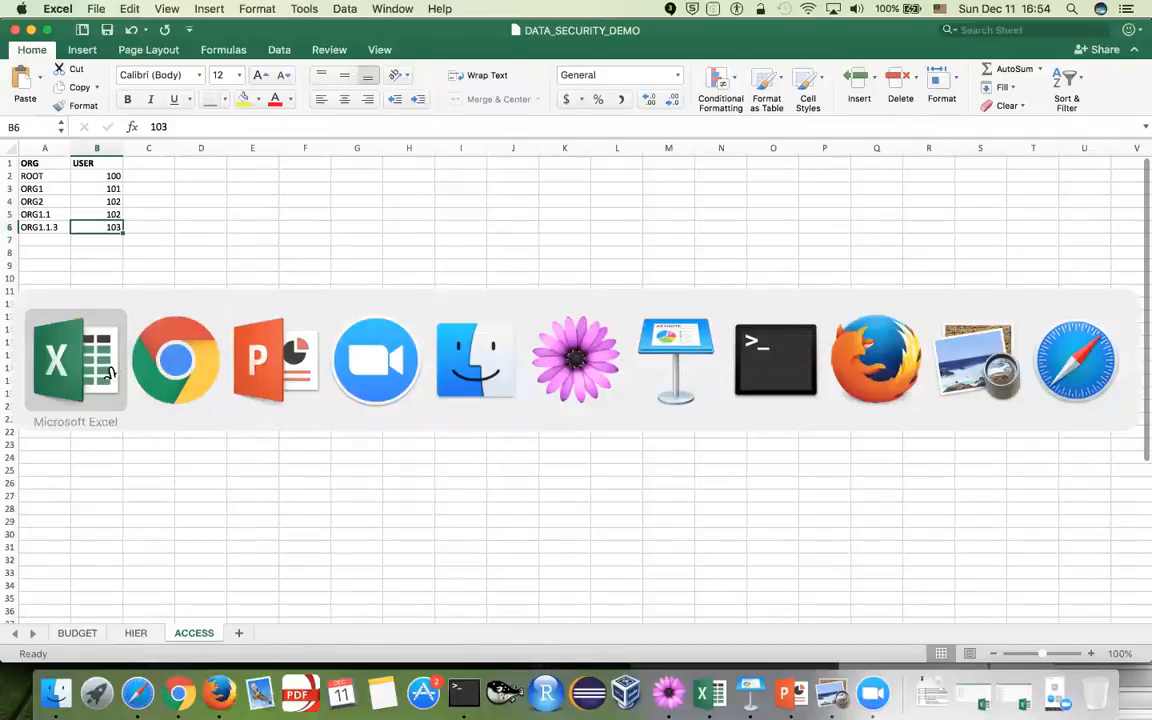
click(165, 374)
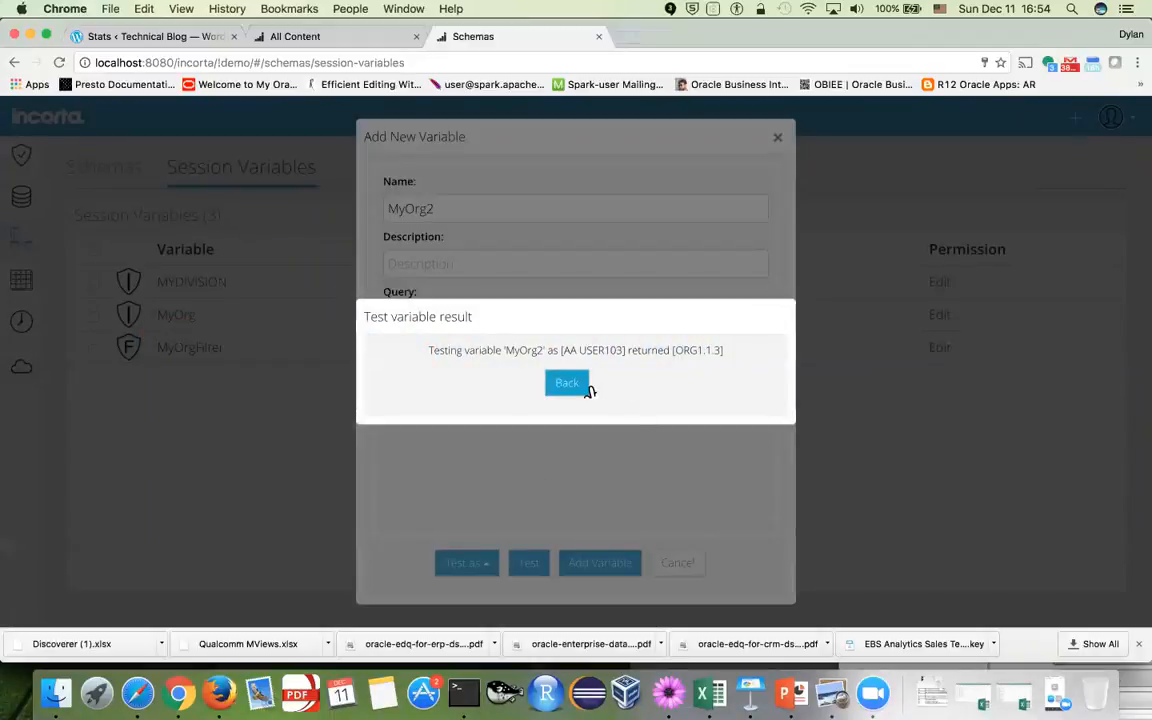
click(580, 386)
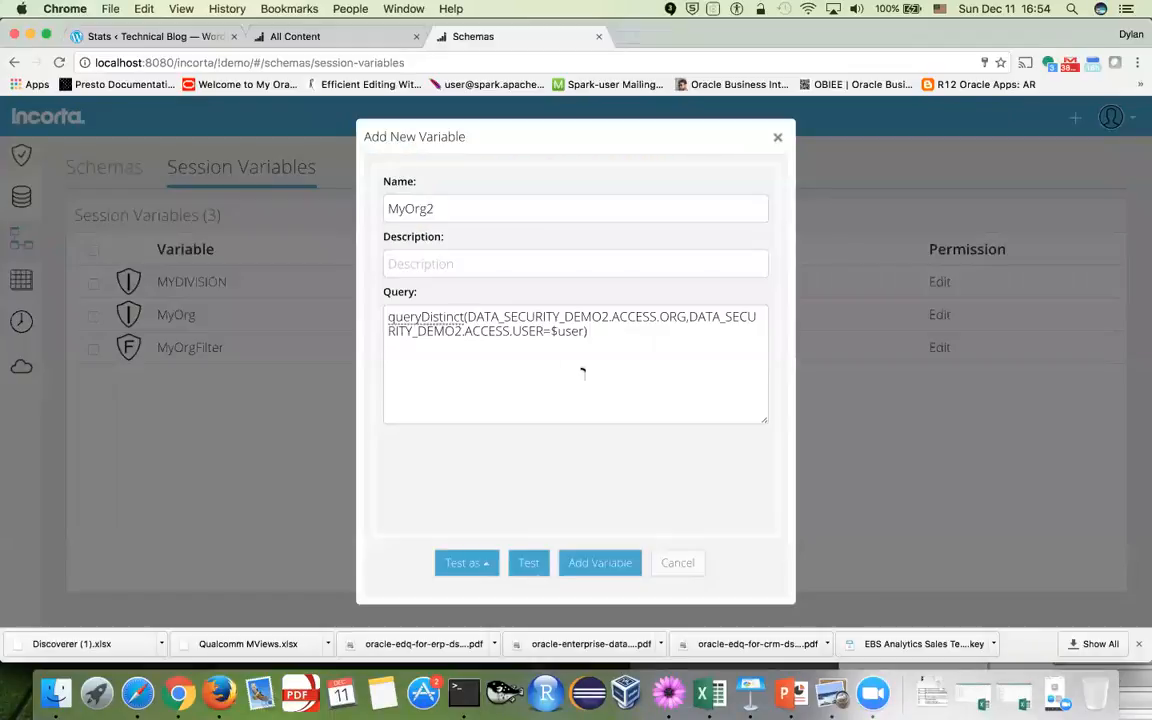
Save MyOrg2 as a session variable, view the nine-org BUDGET dashboard, and switch to PowerPoint
click(602, 565)
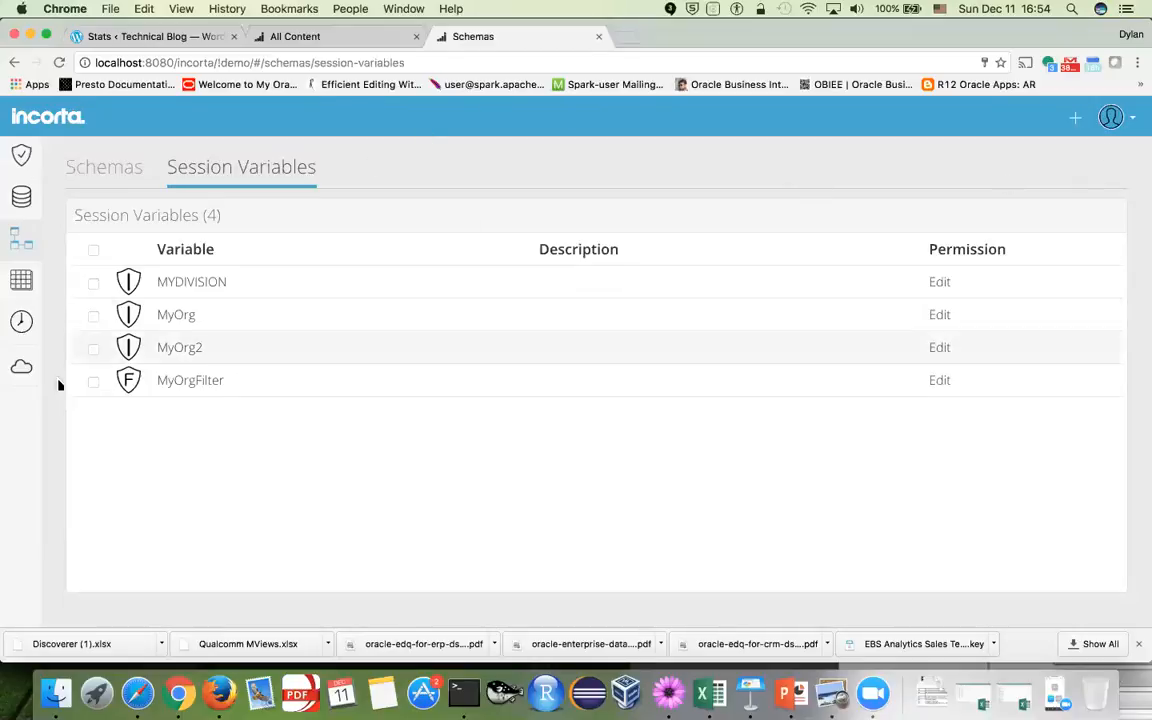
click(22, 367)
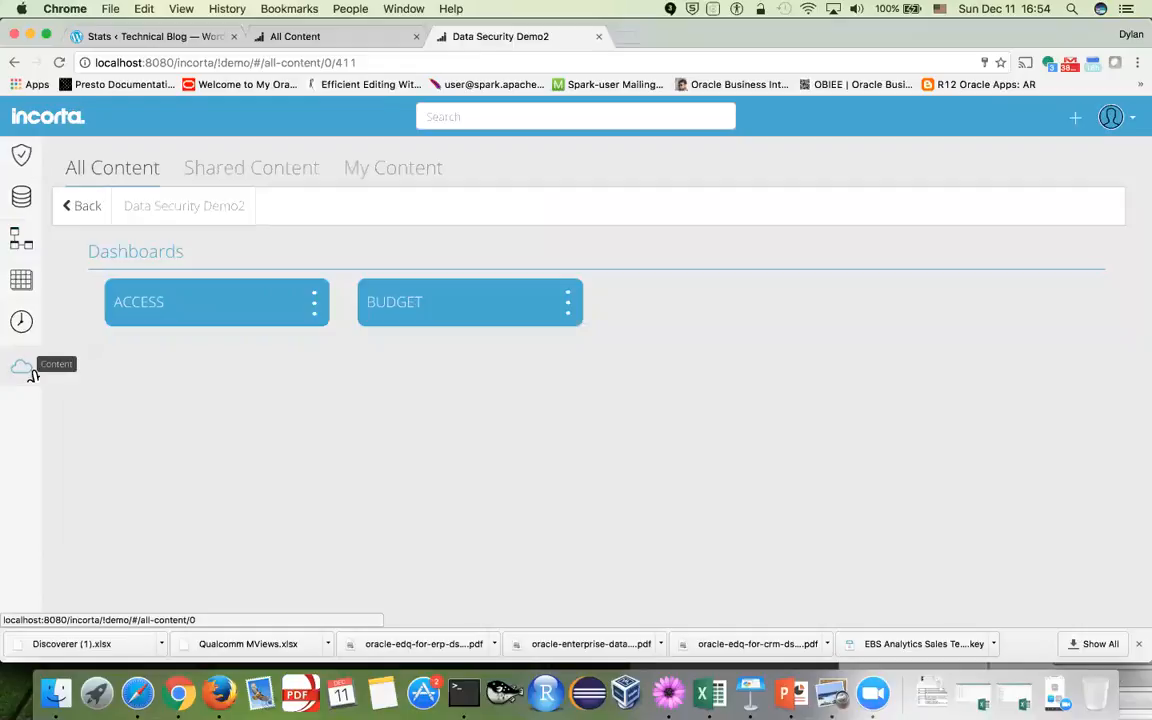
click(497, 310)
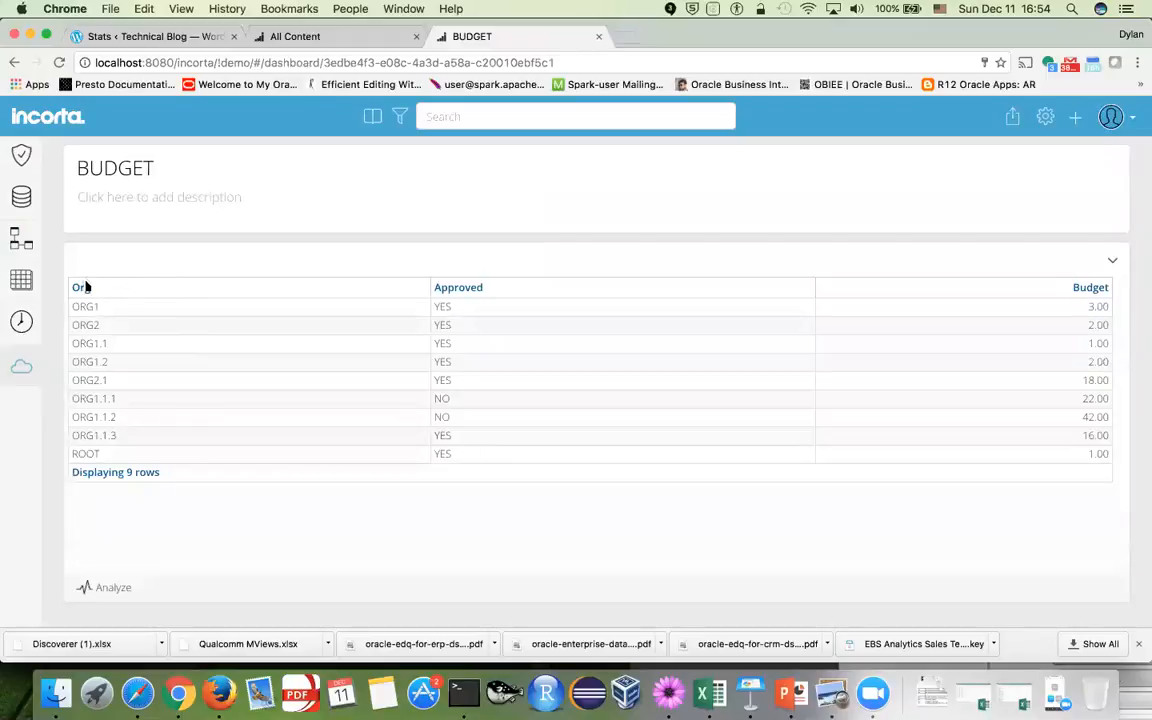
click(788, 698)
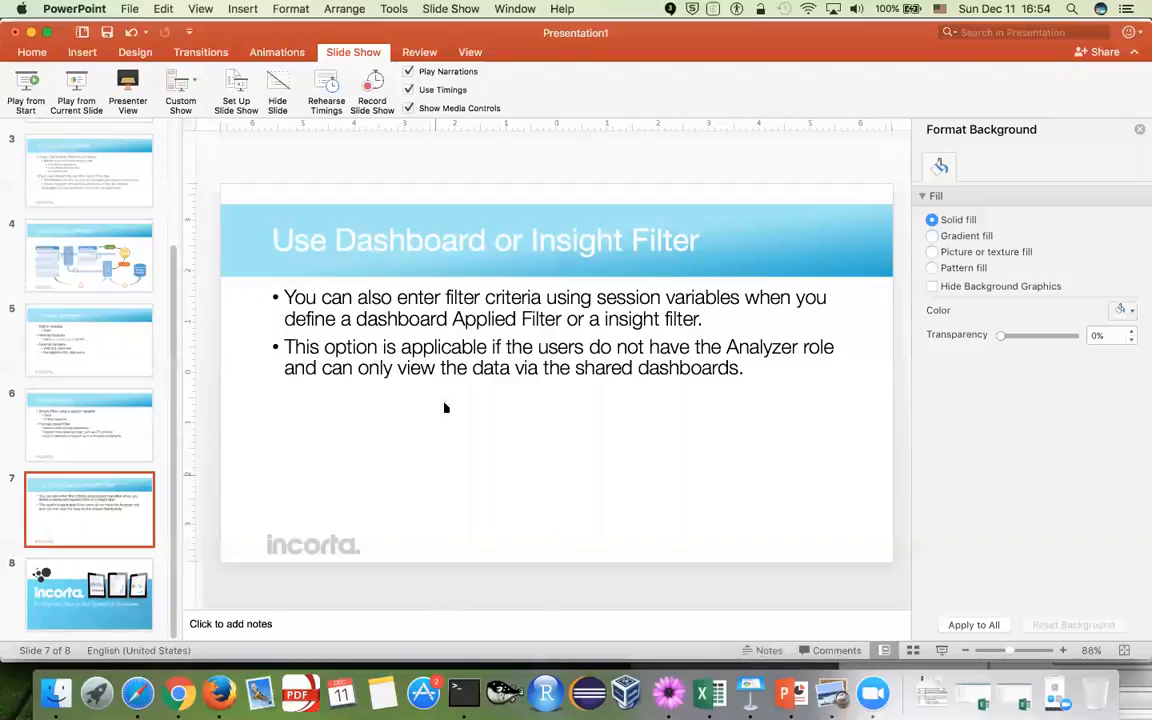
Show the filters slide as a slideshow, then exit it and return to Chrome's BUDGET dashboard
click(71, 95)
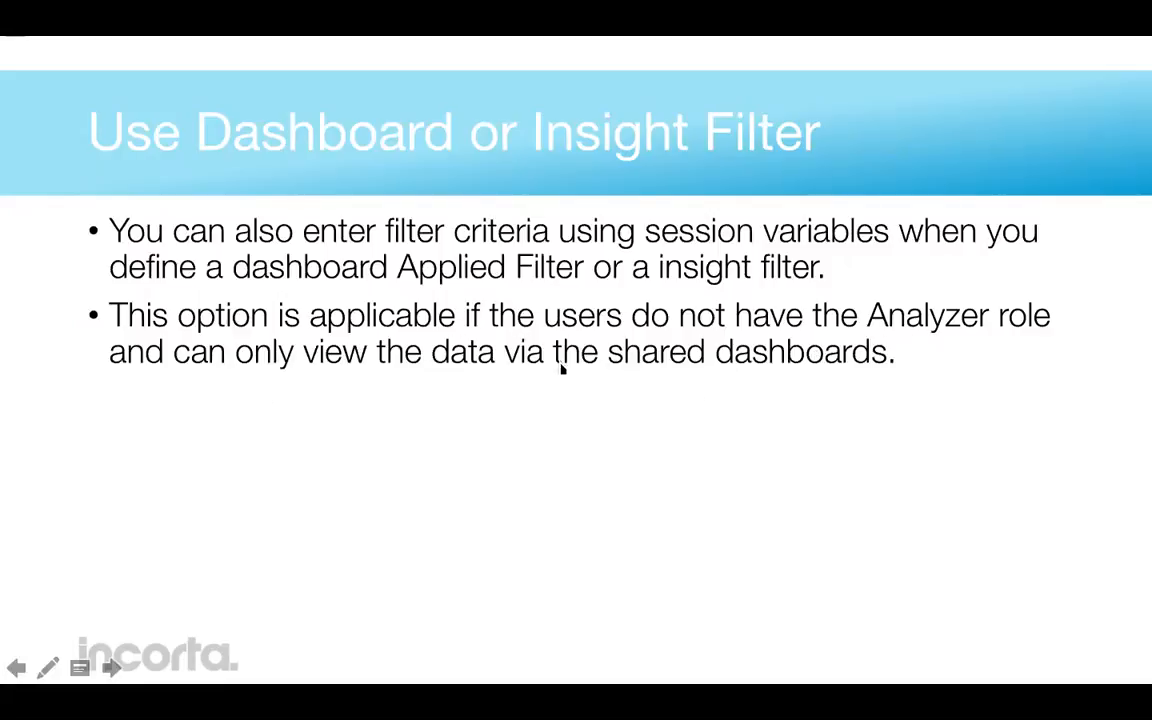
key(Escape)
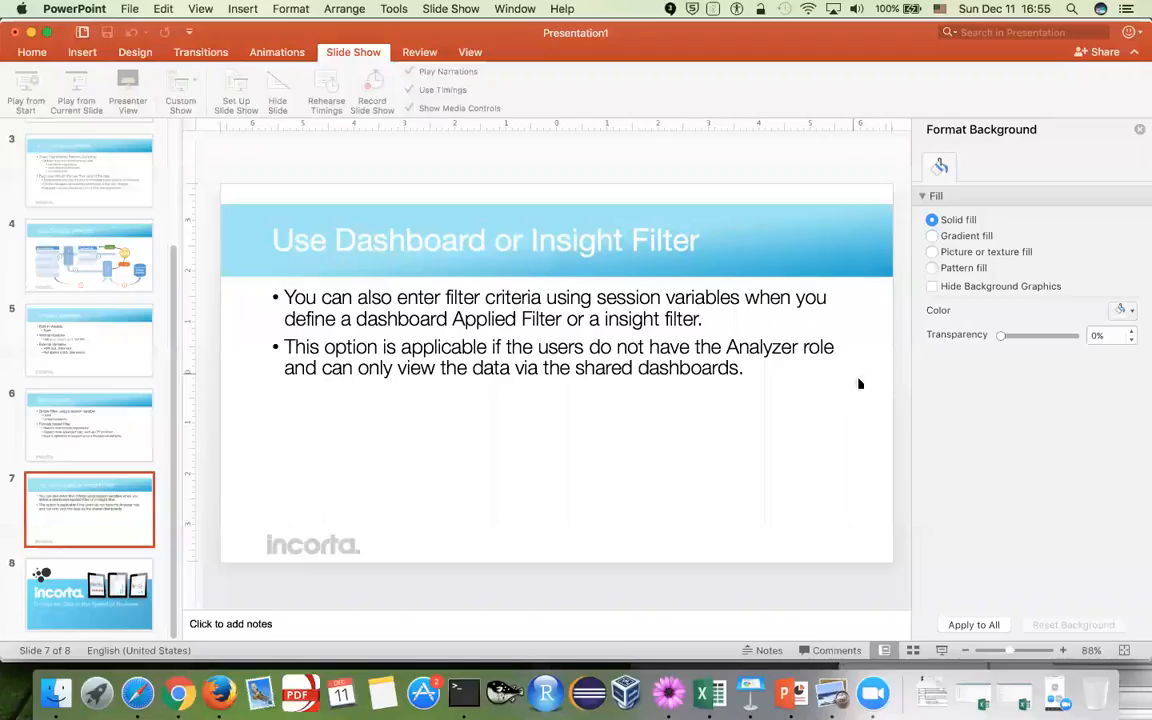
key(super+Tab)
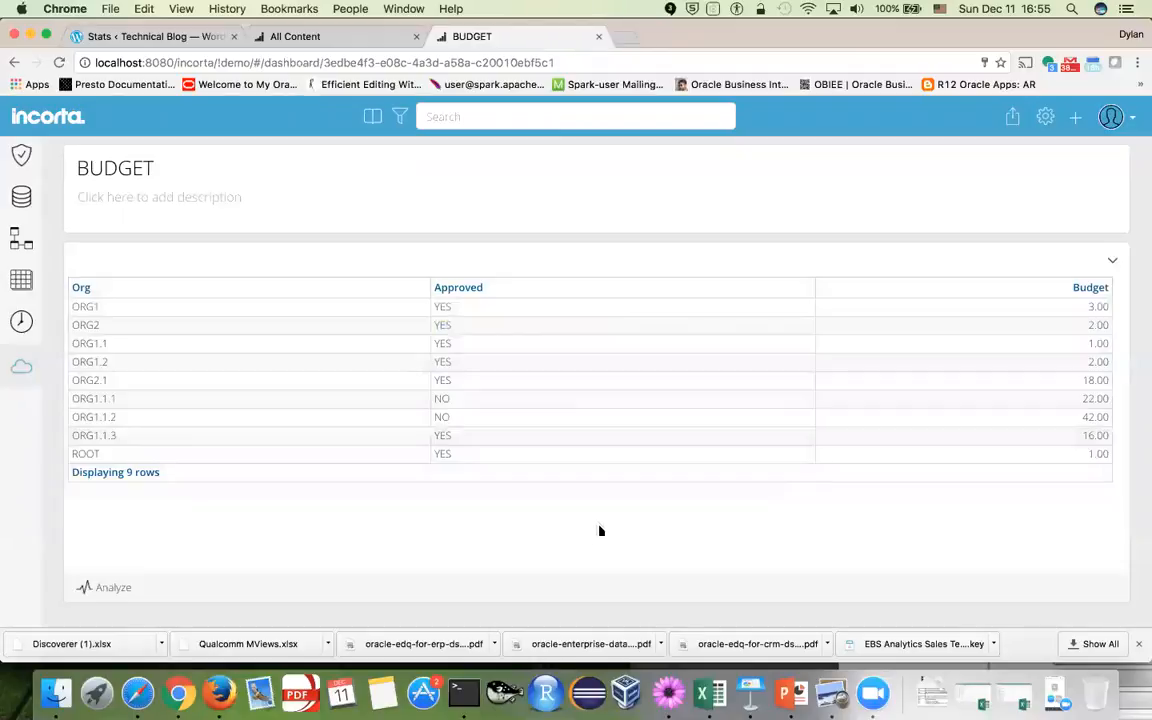
Inspect the BUDGET insight's filter panel without adding a filter, then view the Data Security Demo2 folder
click(108, 587)
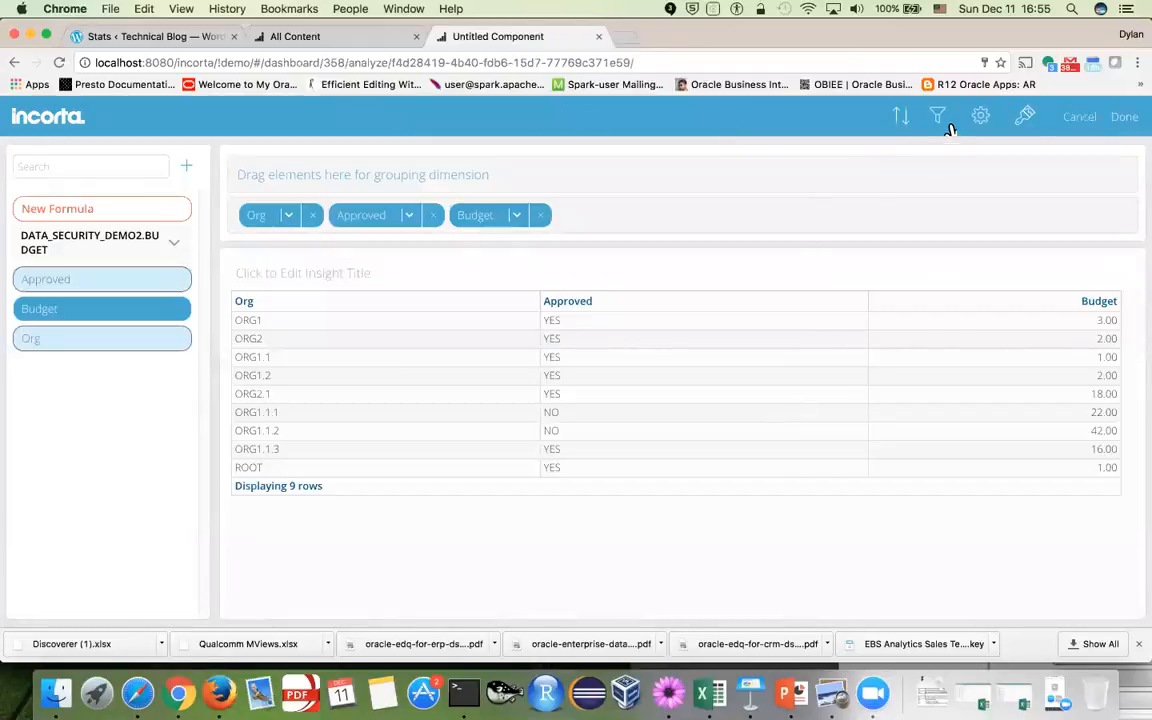
click(942, 122)
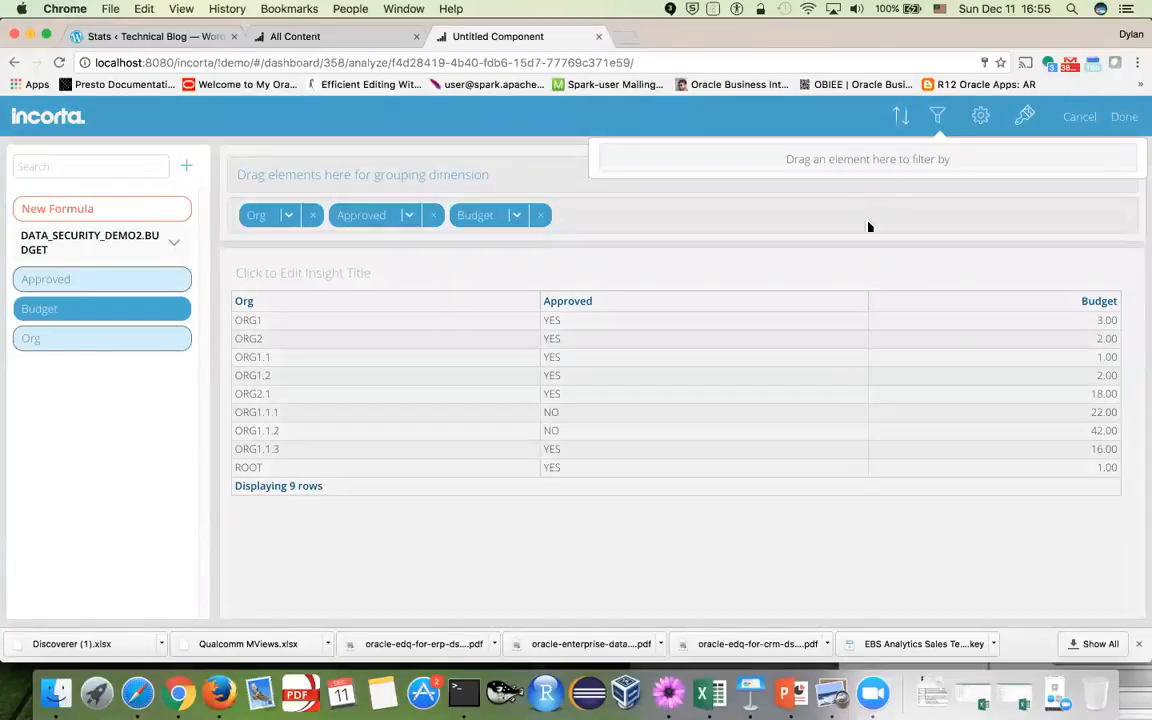
click(782, 203)
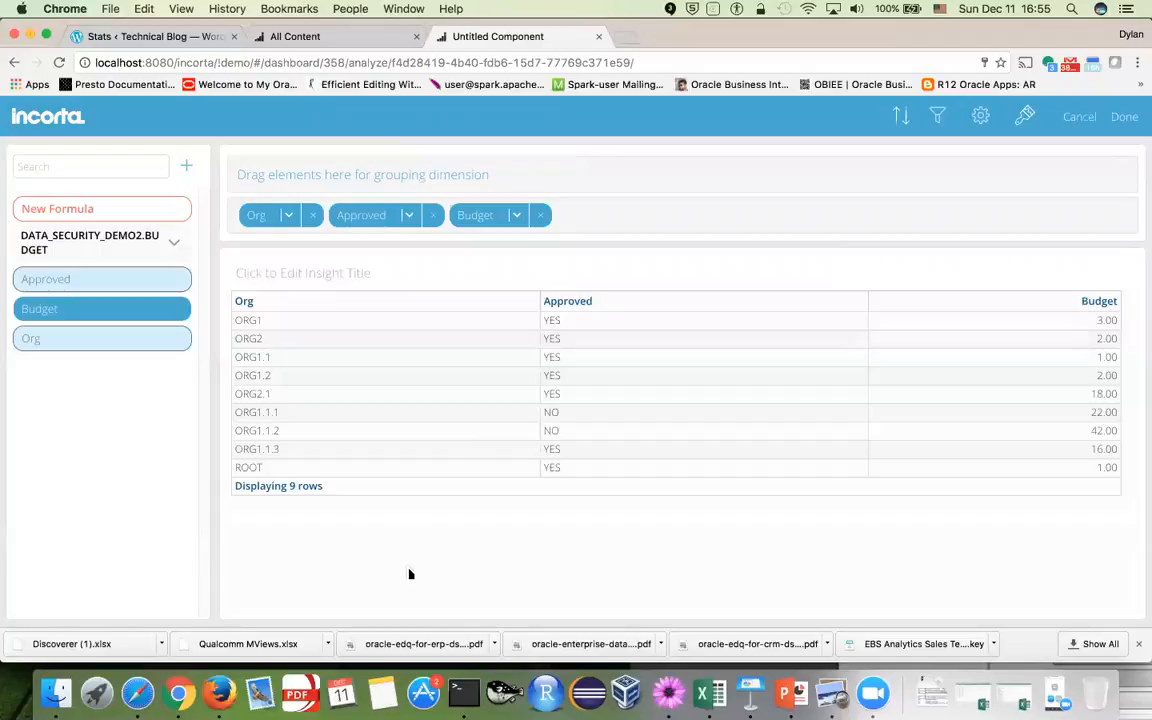
click(1123, 117)
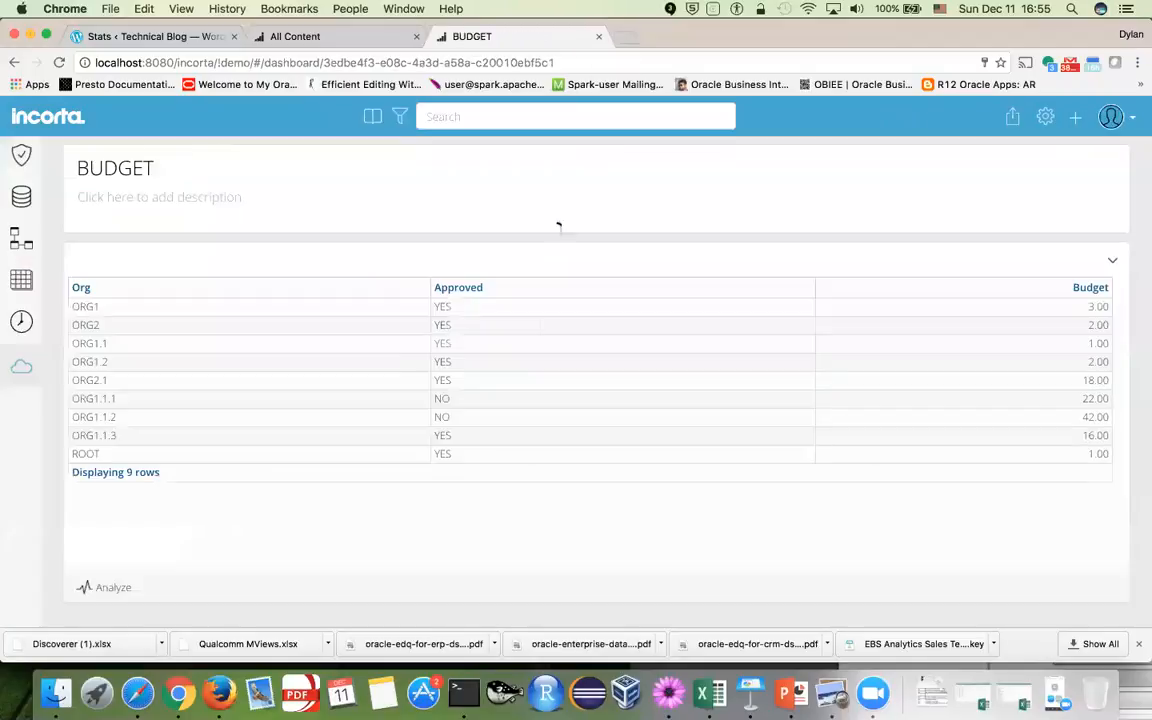
click(21, 368)
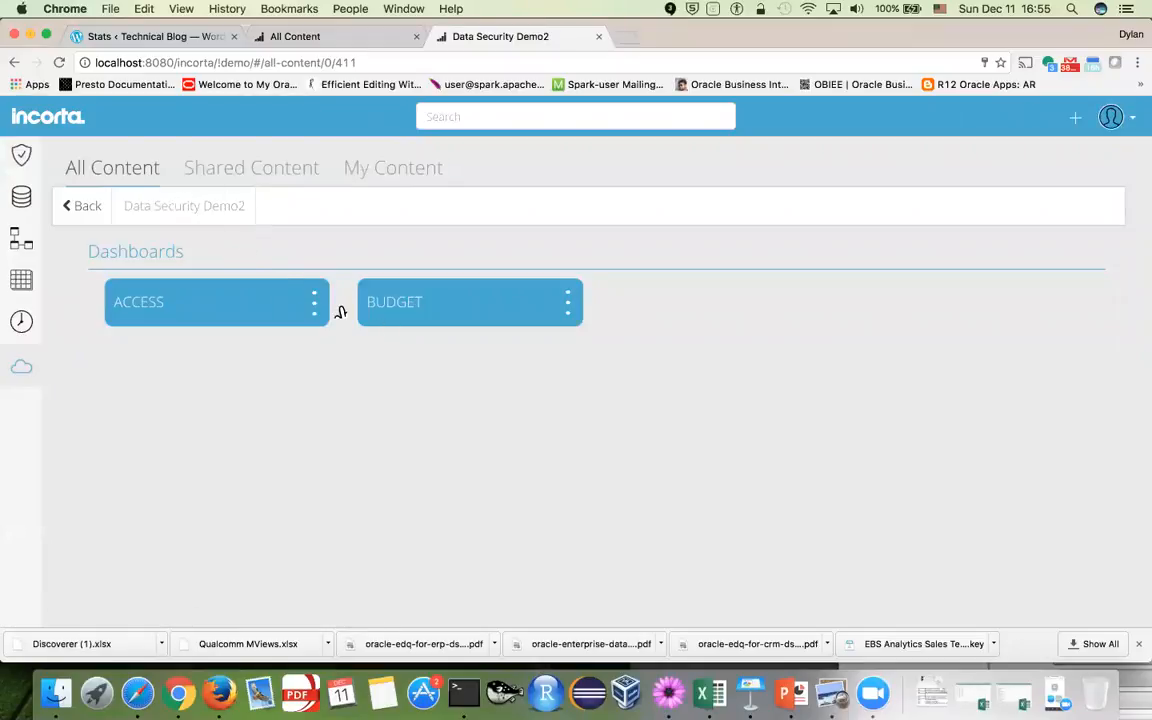
Share the Data Security Demo2 folder with users 100 and 101 at Can View
click(90, 207)
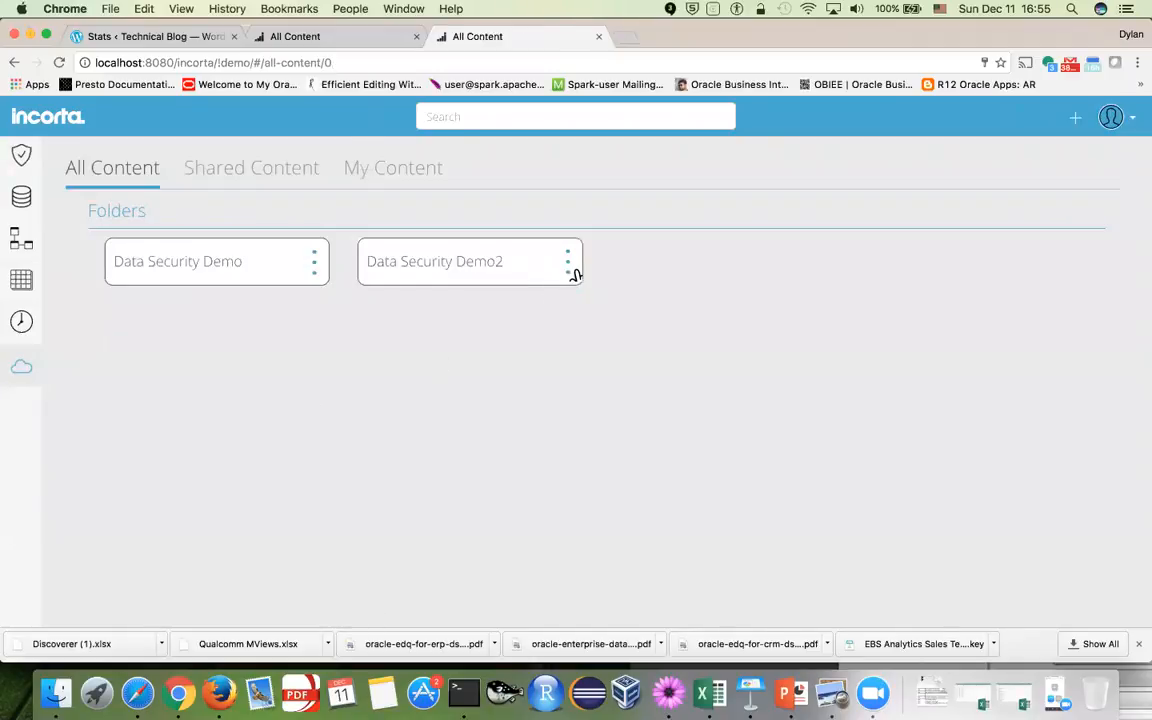
click(568, 264)
click(766, 381)
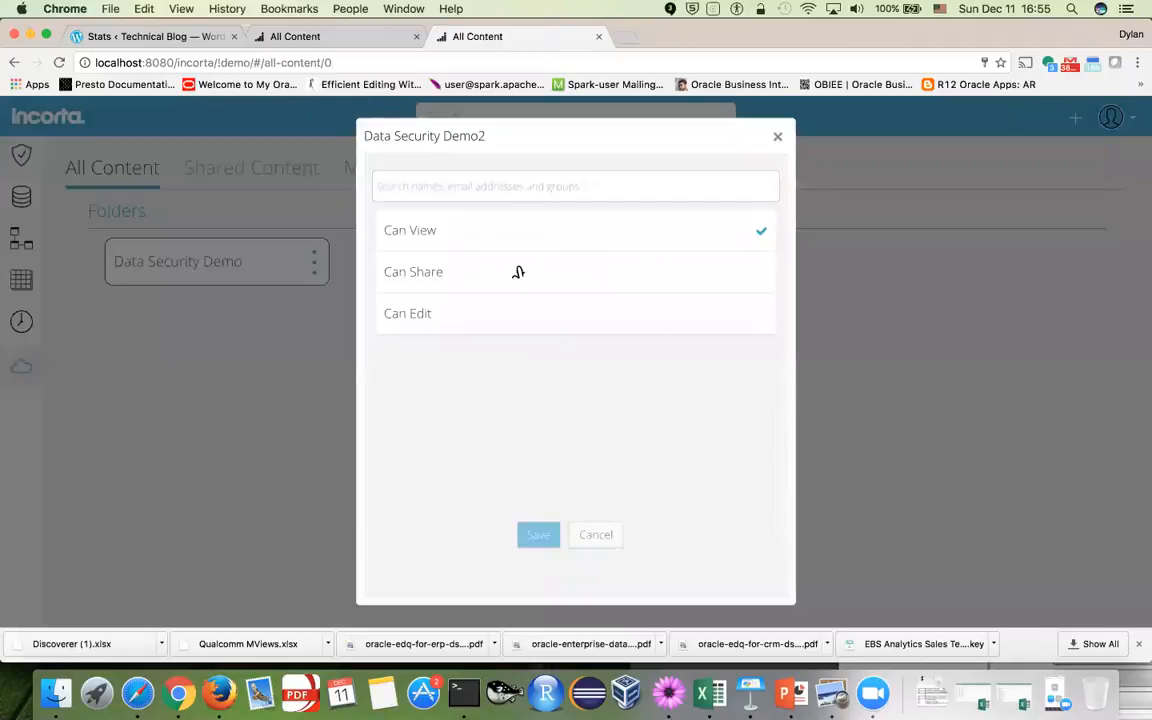
text(100)
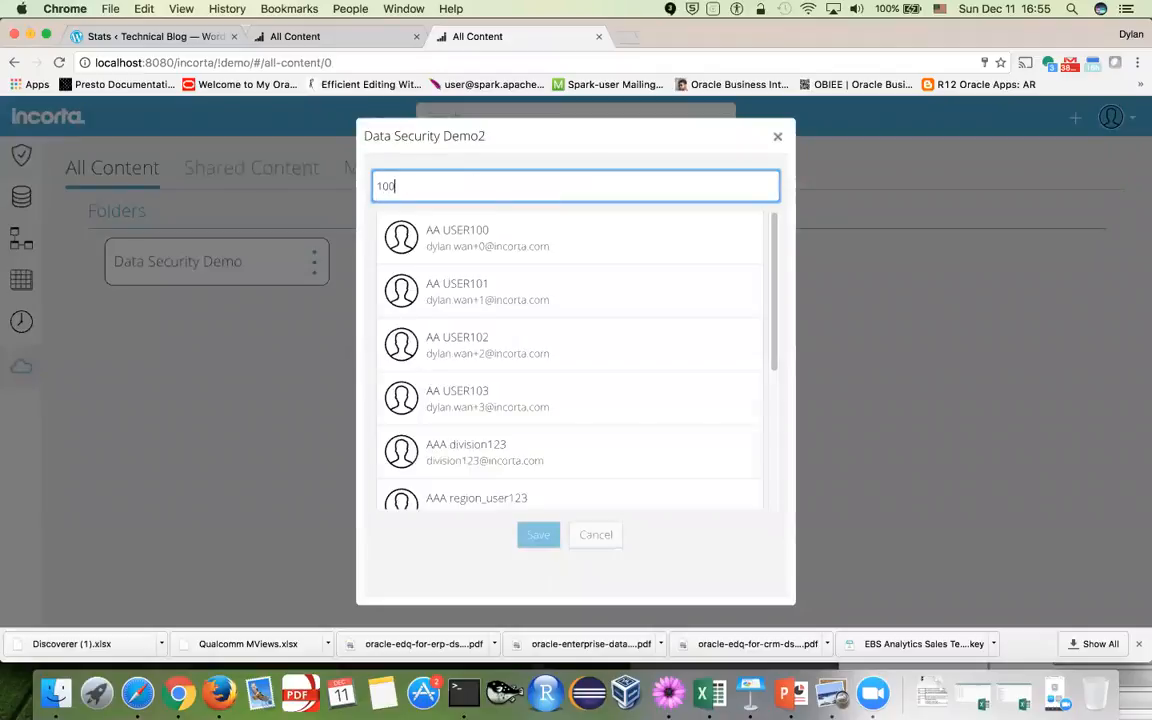
click(487, 243)
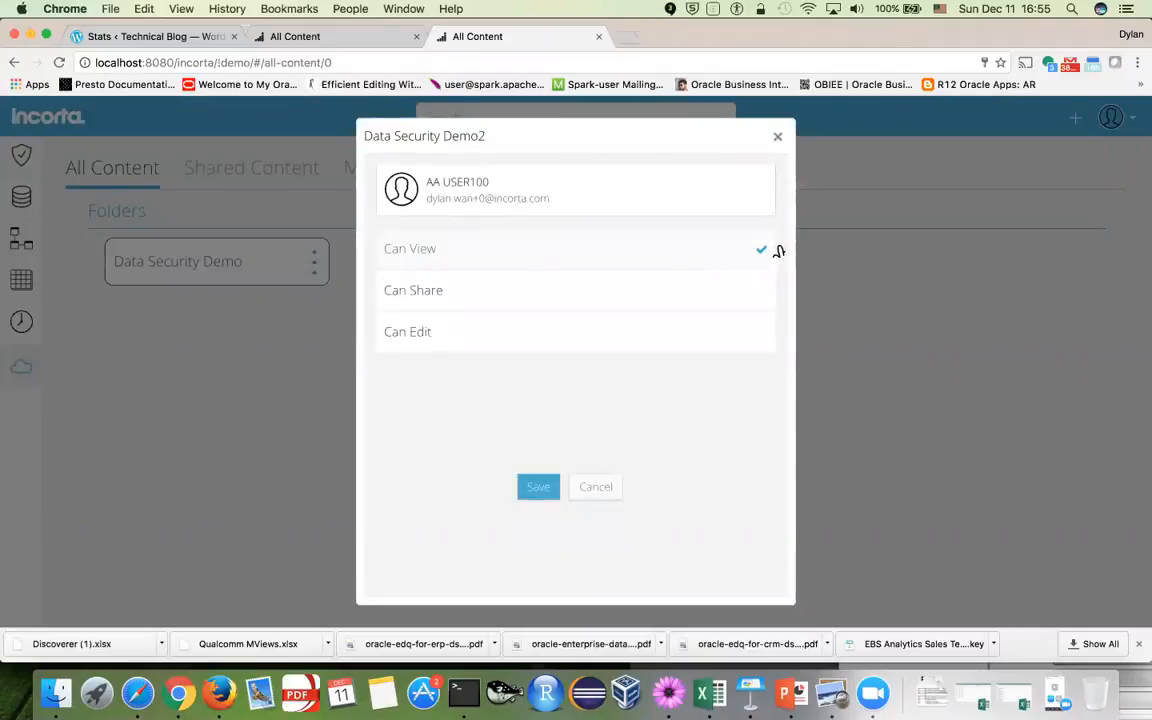
click(539, 490)
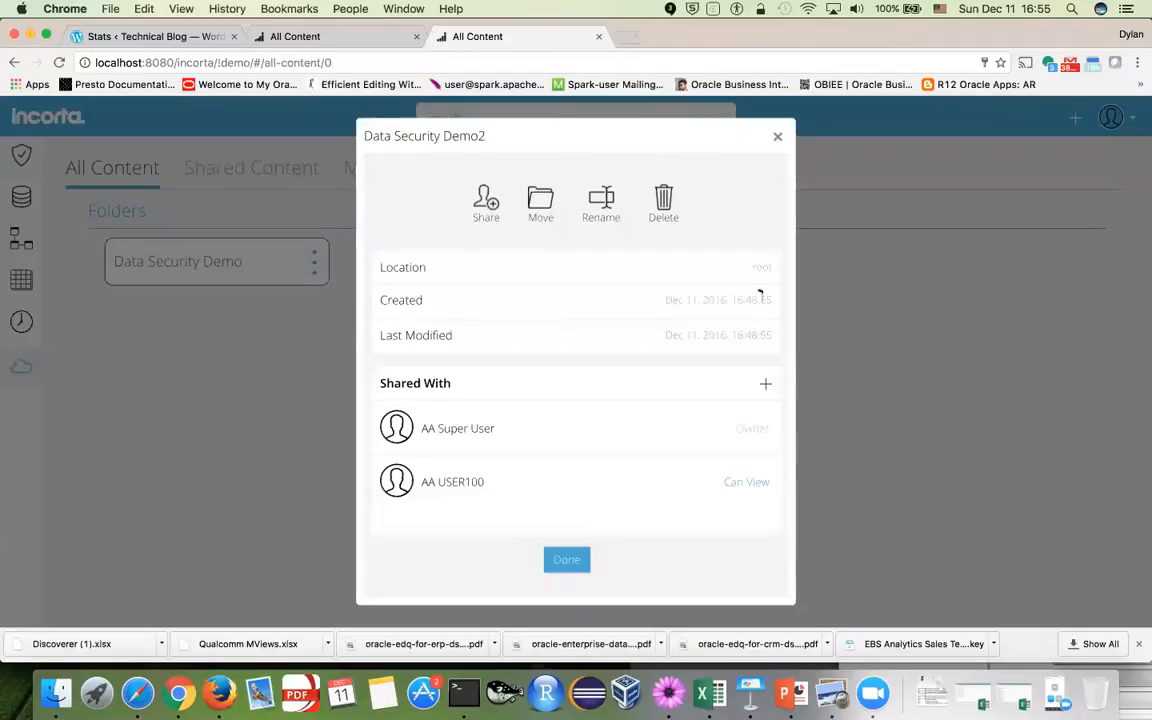
click(766, 381)
click(452, 186)
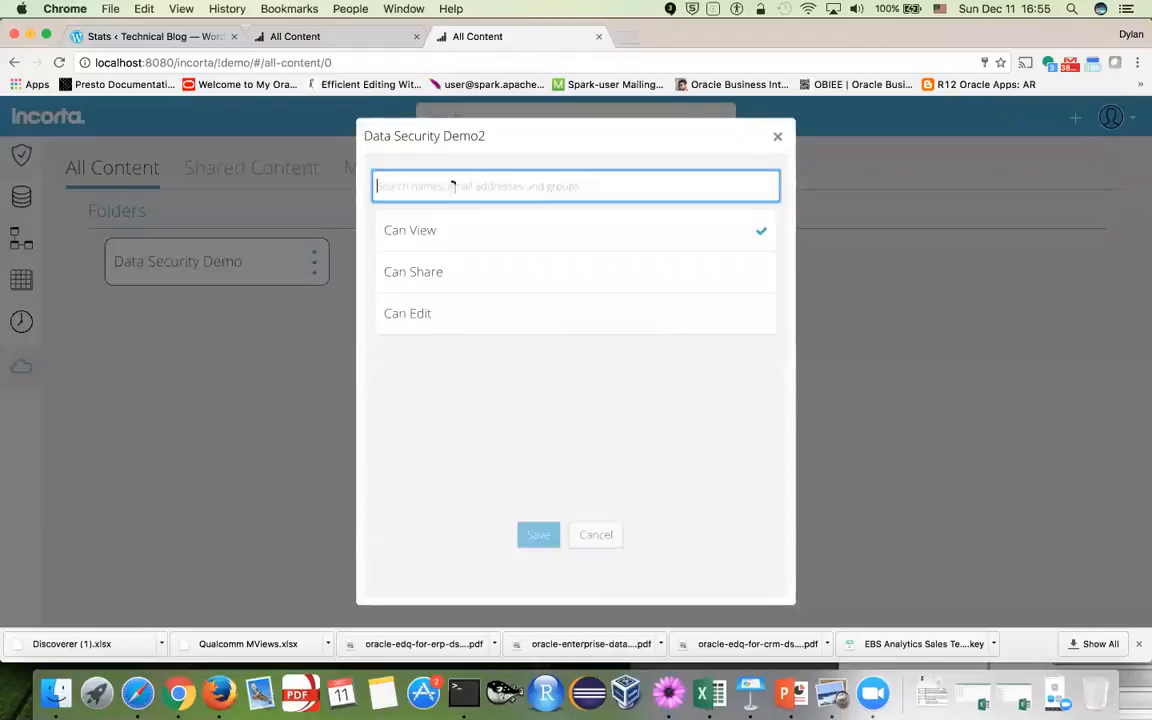
text(101)
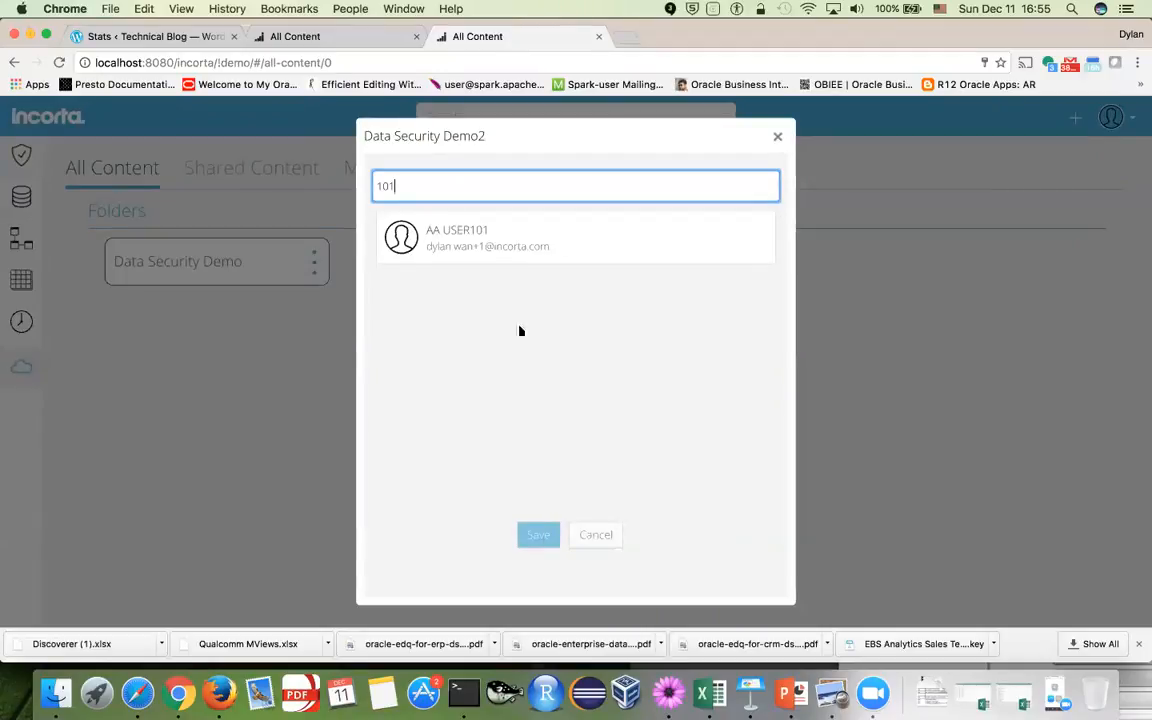
click(440, 235)
click(545, 497)
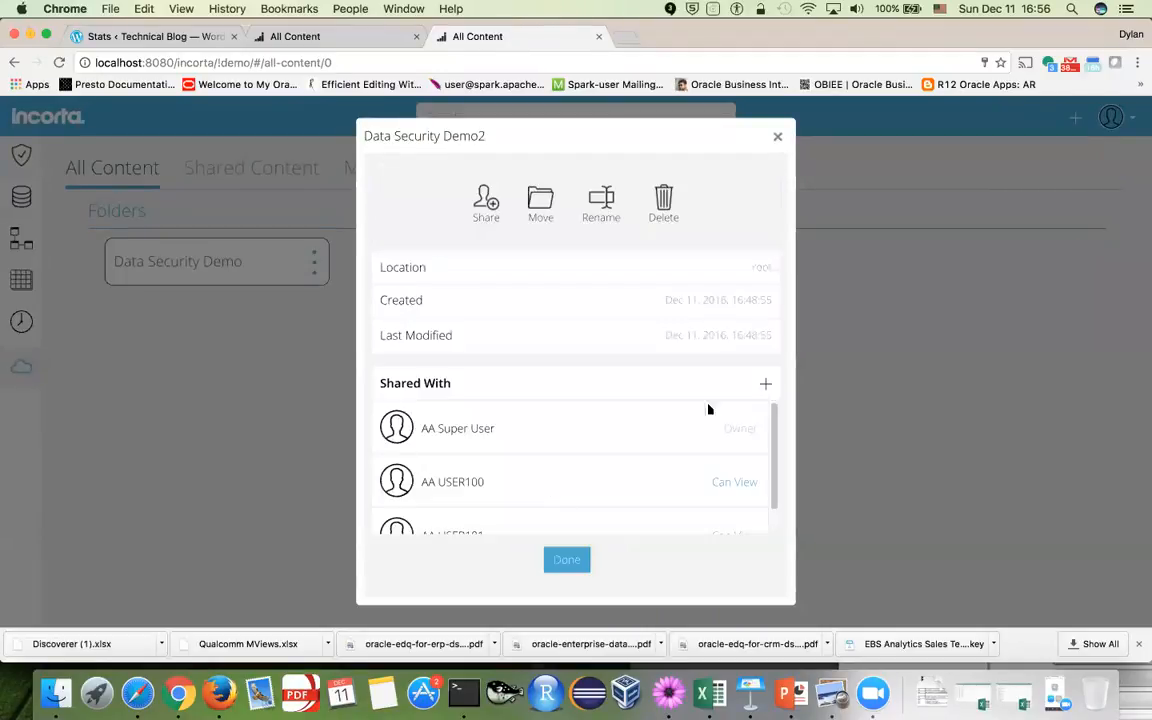
Add users 102 and 103 with Can View access and close the folder properties
click(766, 384)
click(465, 188)
text(102)
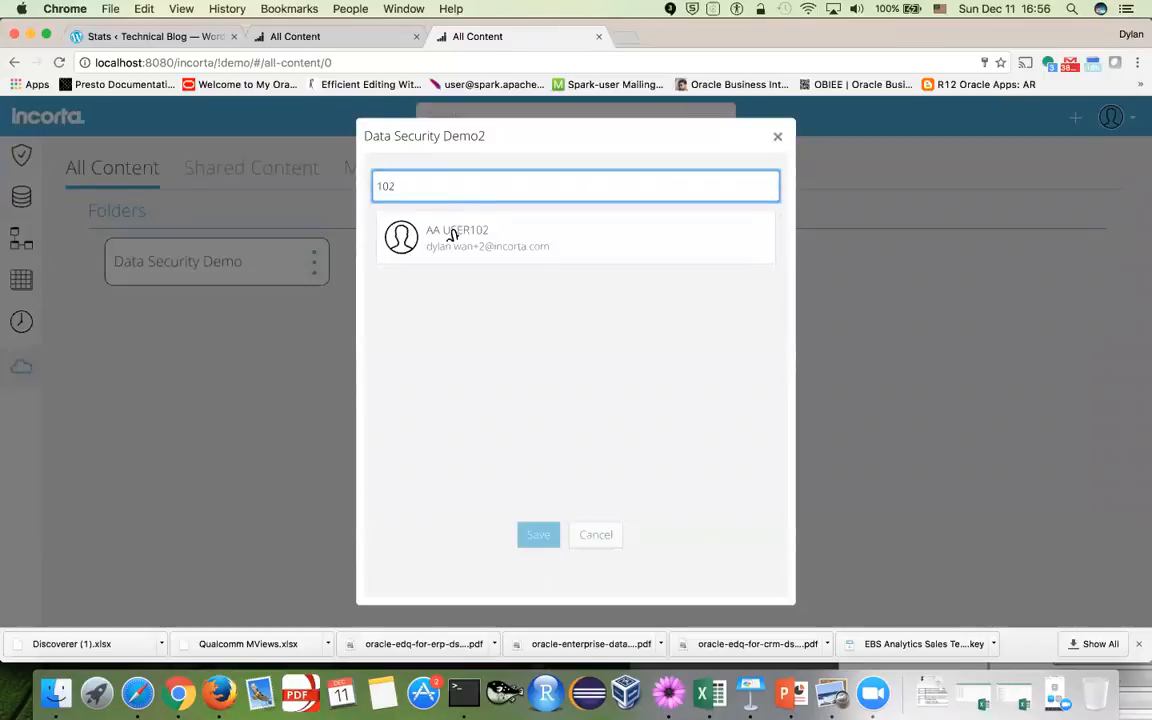
click(448, 233)
click(544, 497)
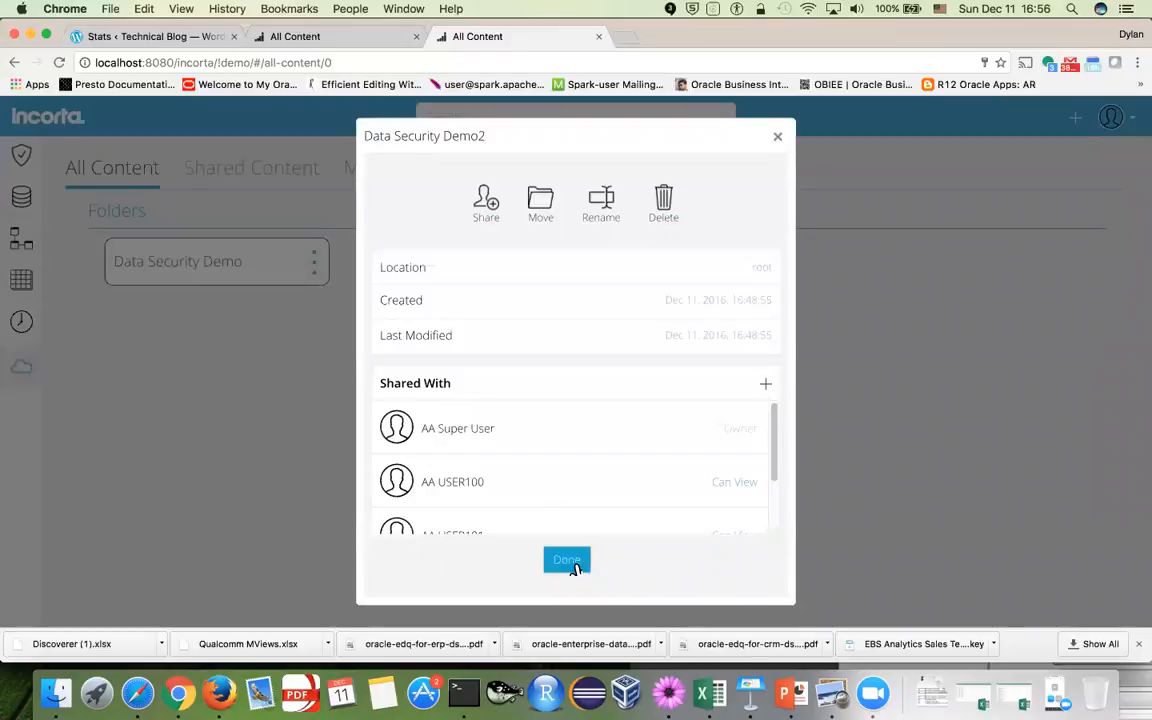
click(765, 384)
click(581, 186)
text(103)
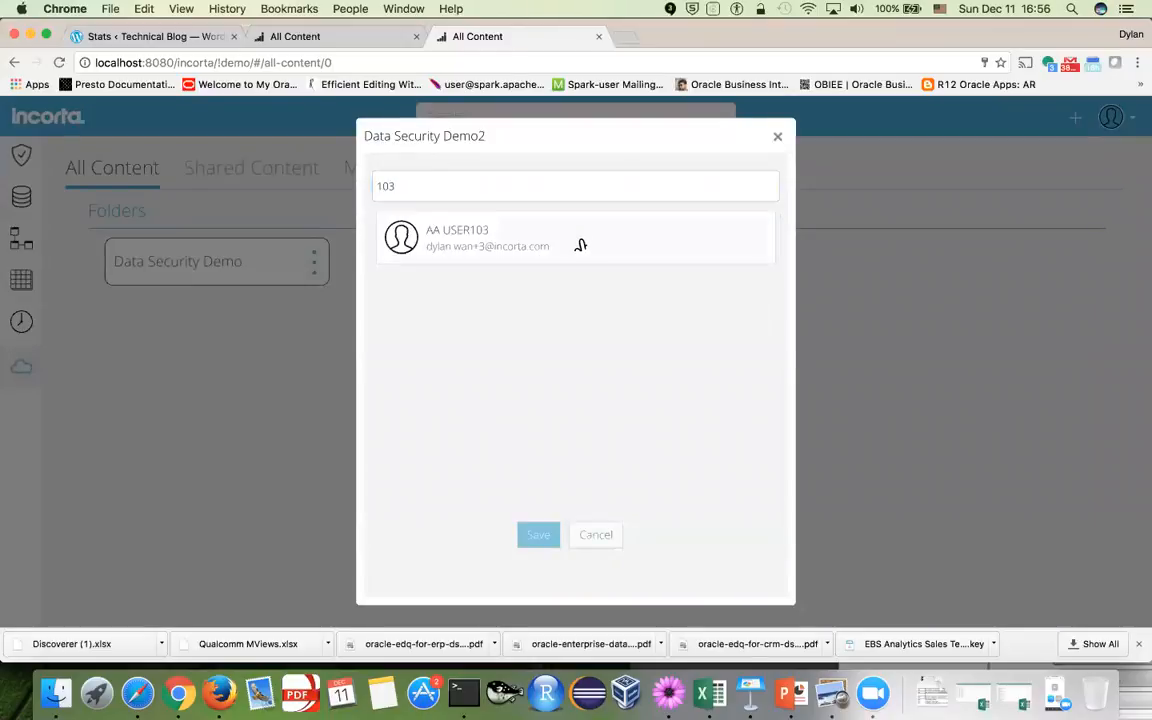
click(581, 247)
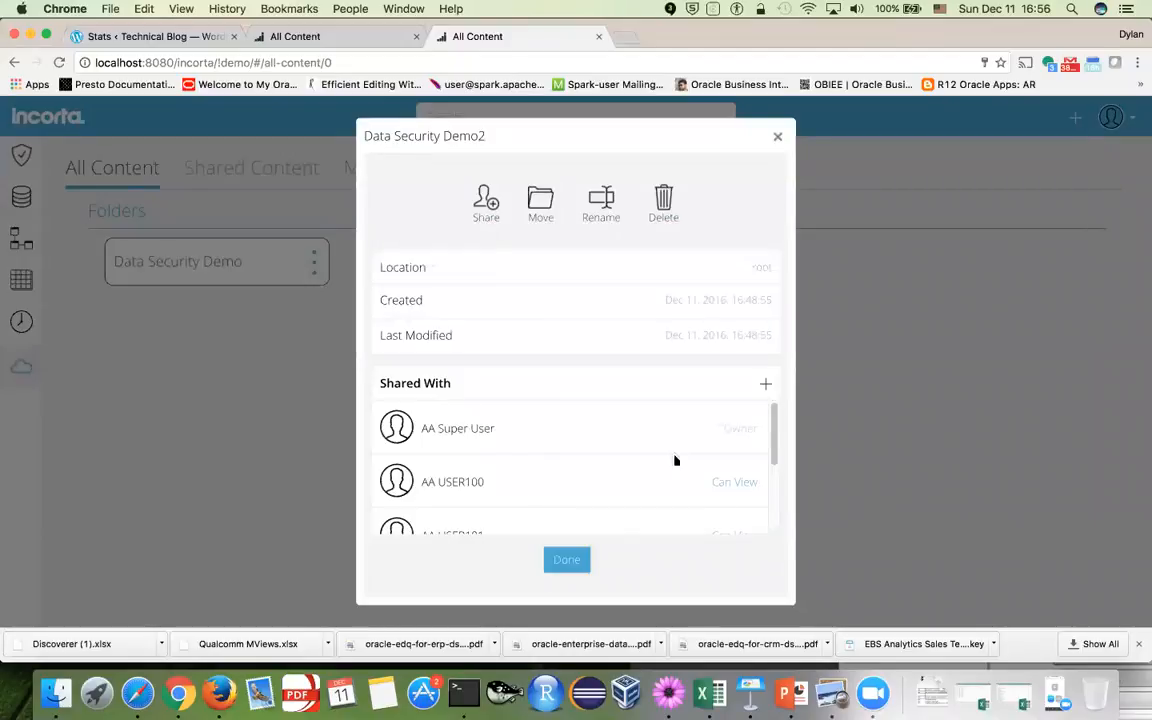
click(567, 561)
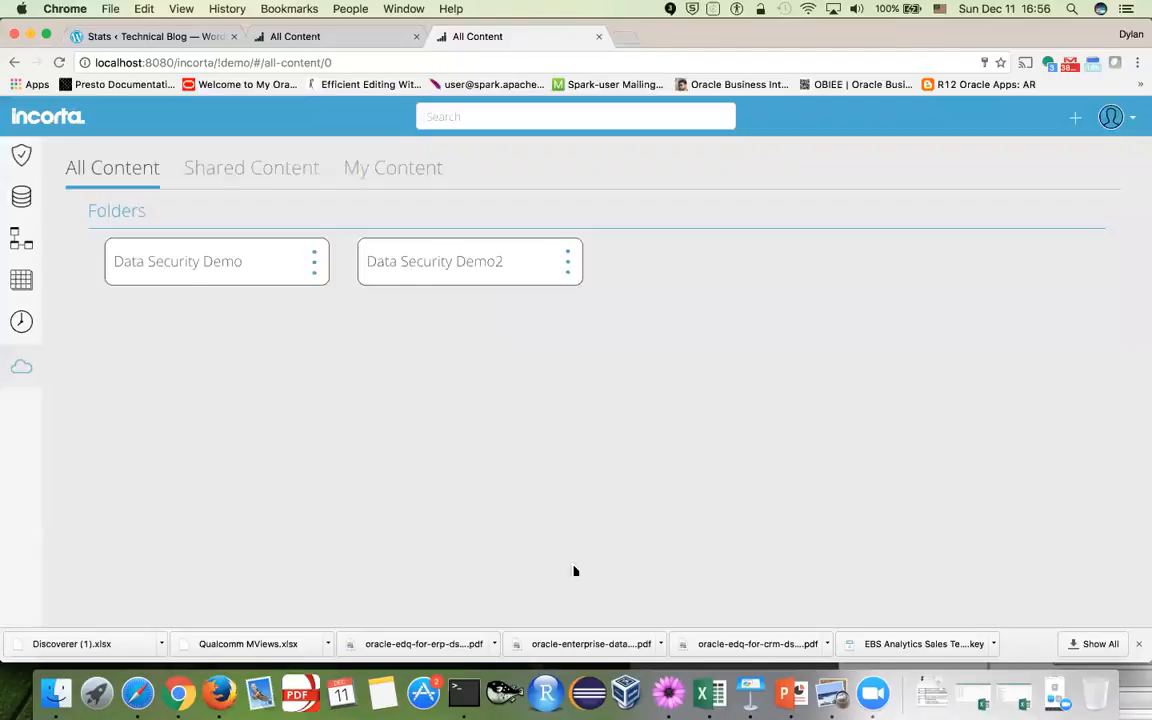
Log out and sign back in to Incorta as test user 101 with their password
click(478, 270)
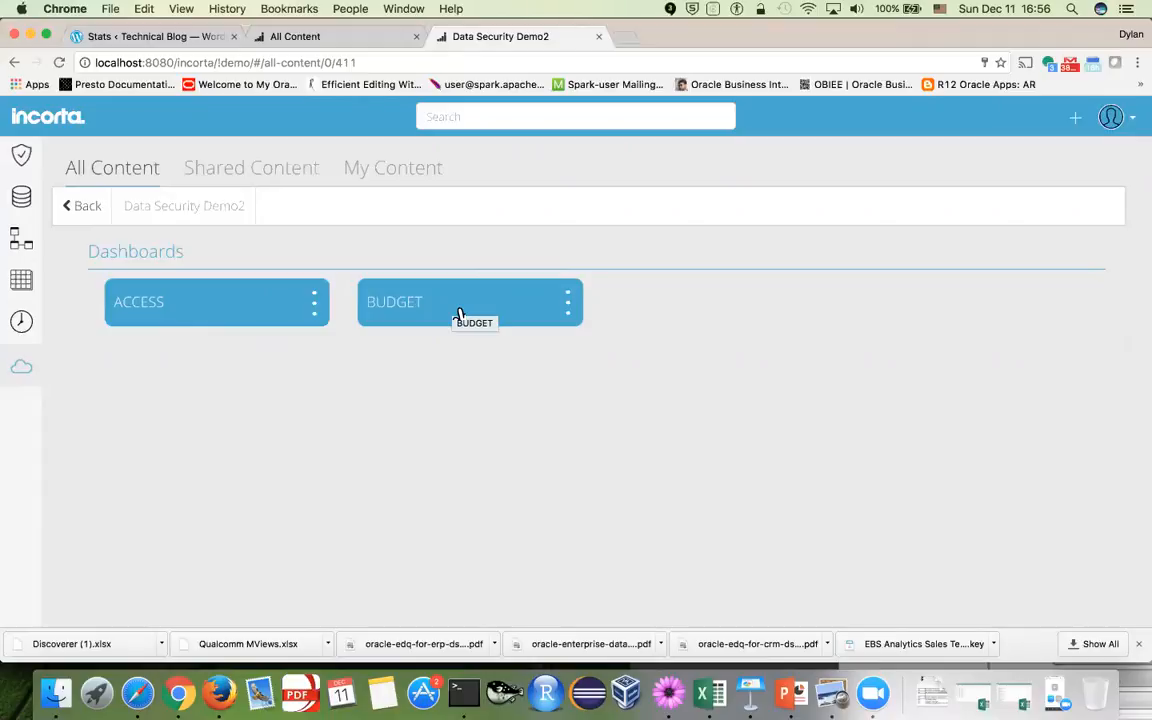
click(1141, 125)
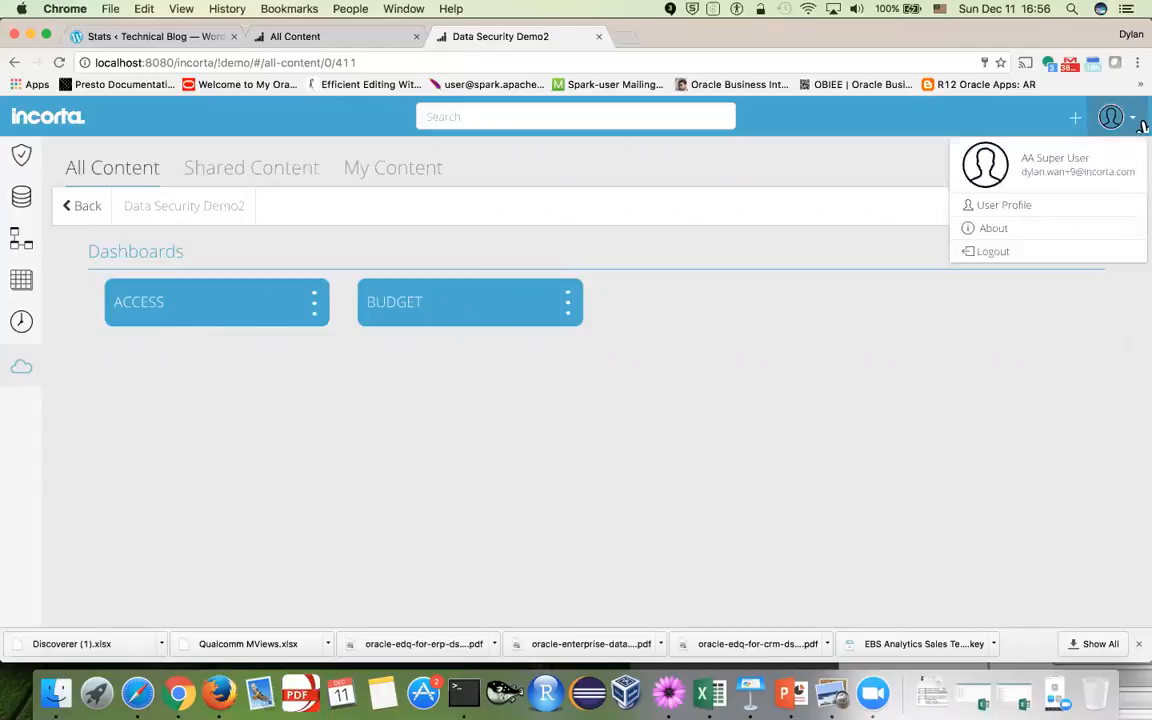
click(1052, 258)
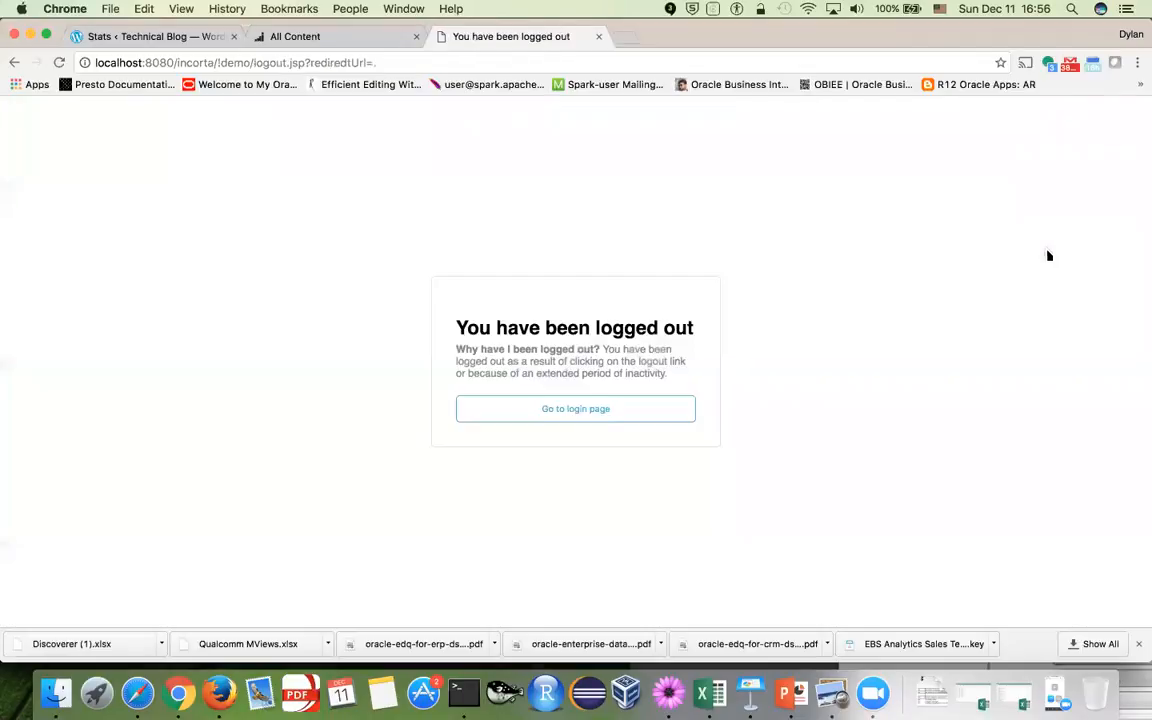
click(636, 409)
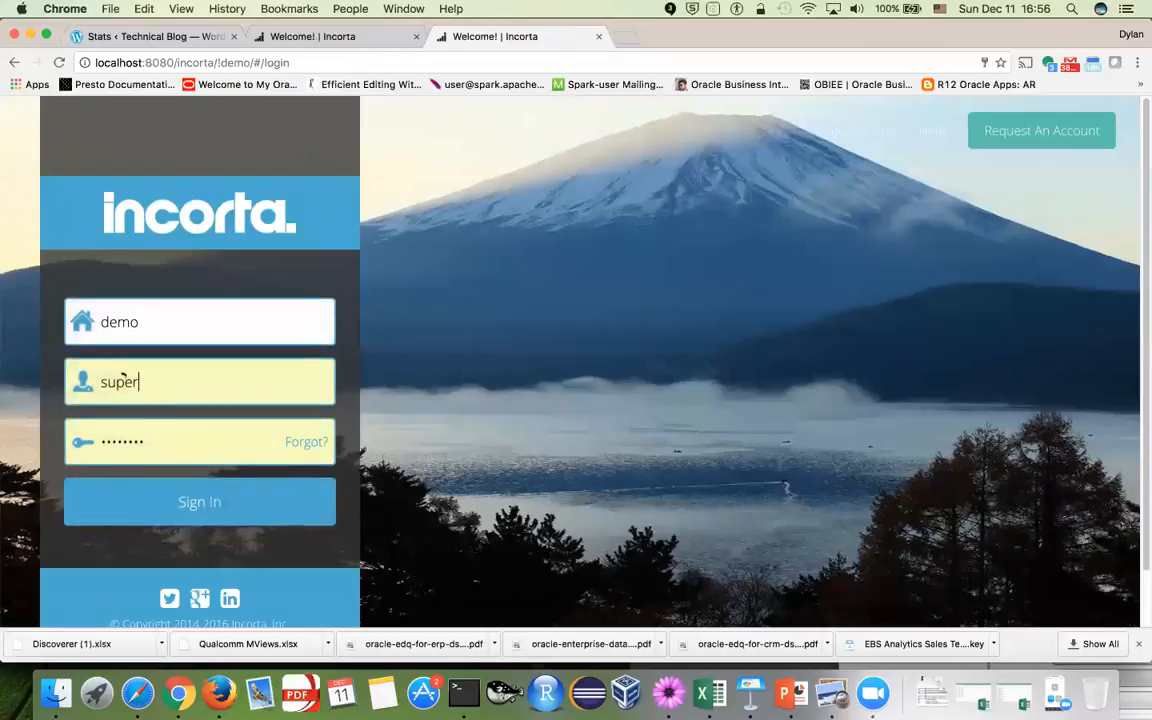
drag(139, 382, 12, 382)
text(10)
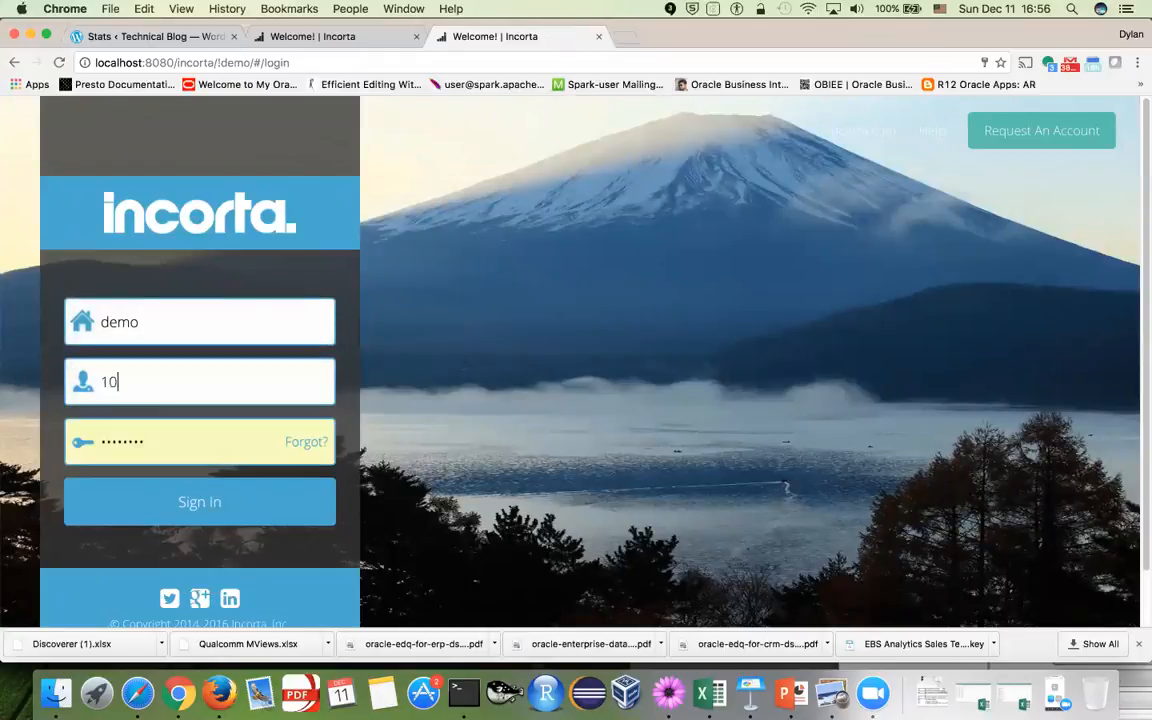
text(1)
key(Tab)
text(•••)
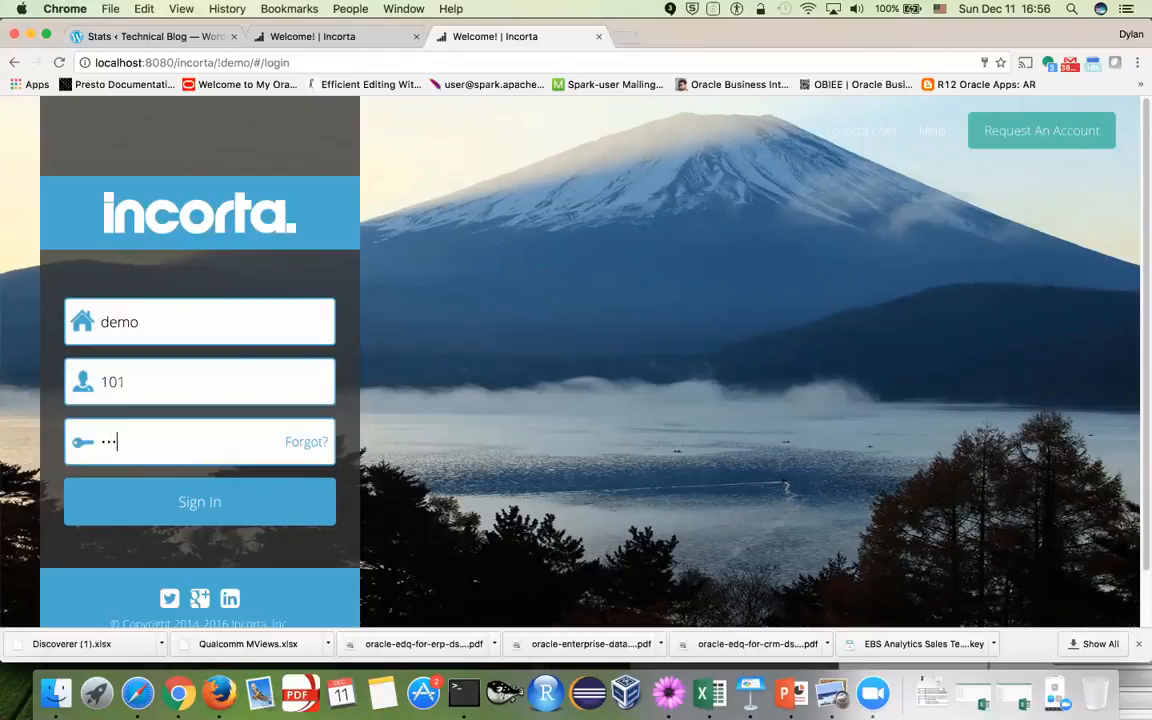
click(140, 506)
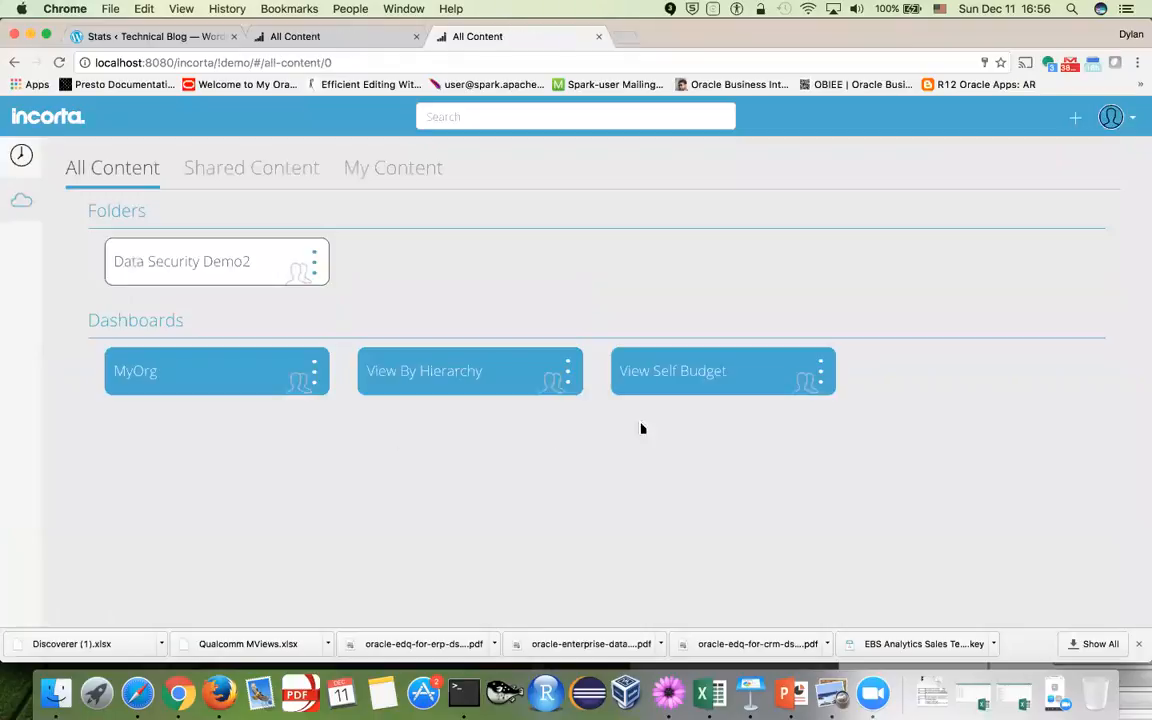
Open BUDGET as user 101 and confirm in the ACCESS sheet that user 101 maps to ORG1
click(210, 258)
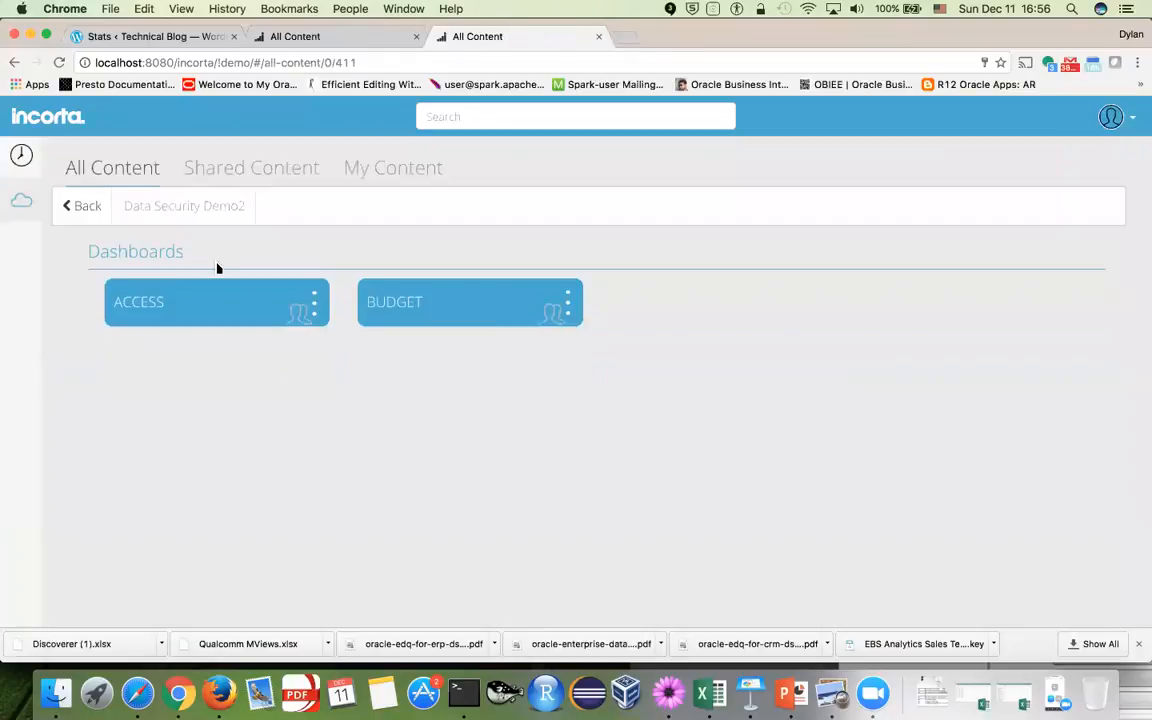
click(462, 322)
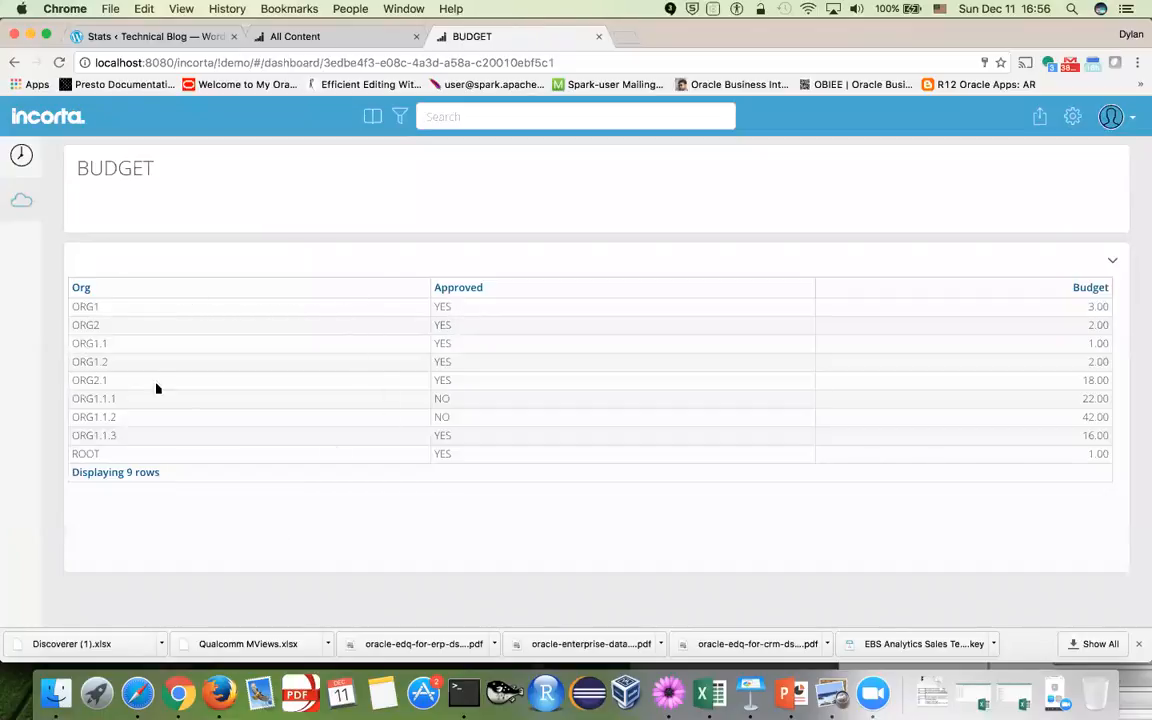
click(798, 704)
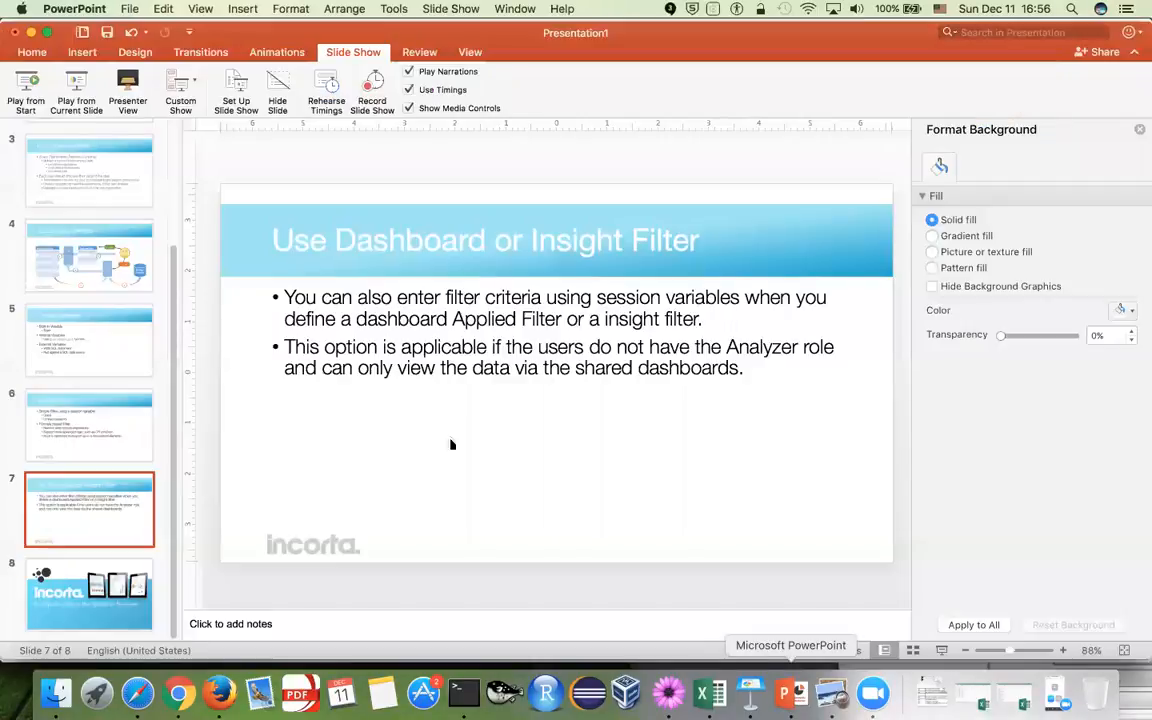
click(704, 693)
click(100, 189)
click(58, 189)
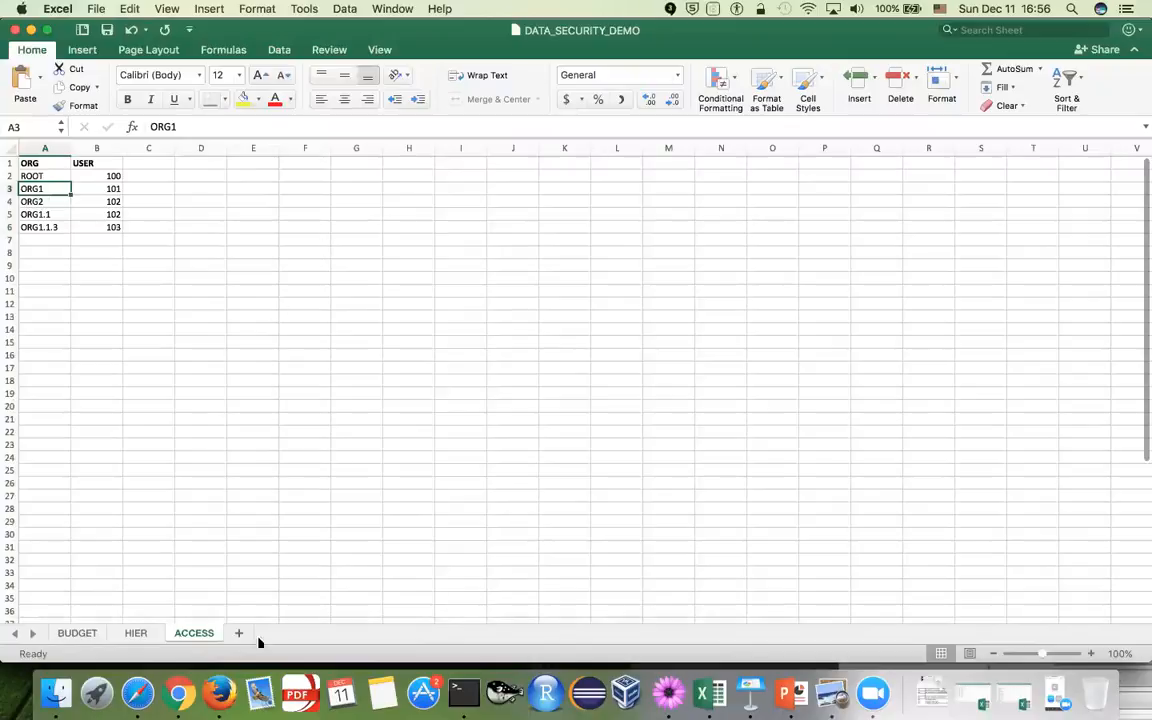
click(178, 693)
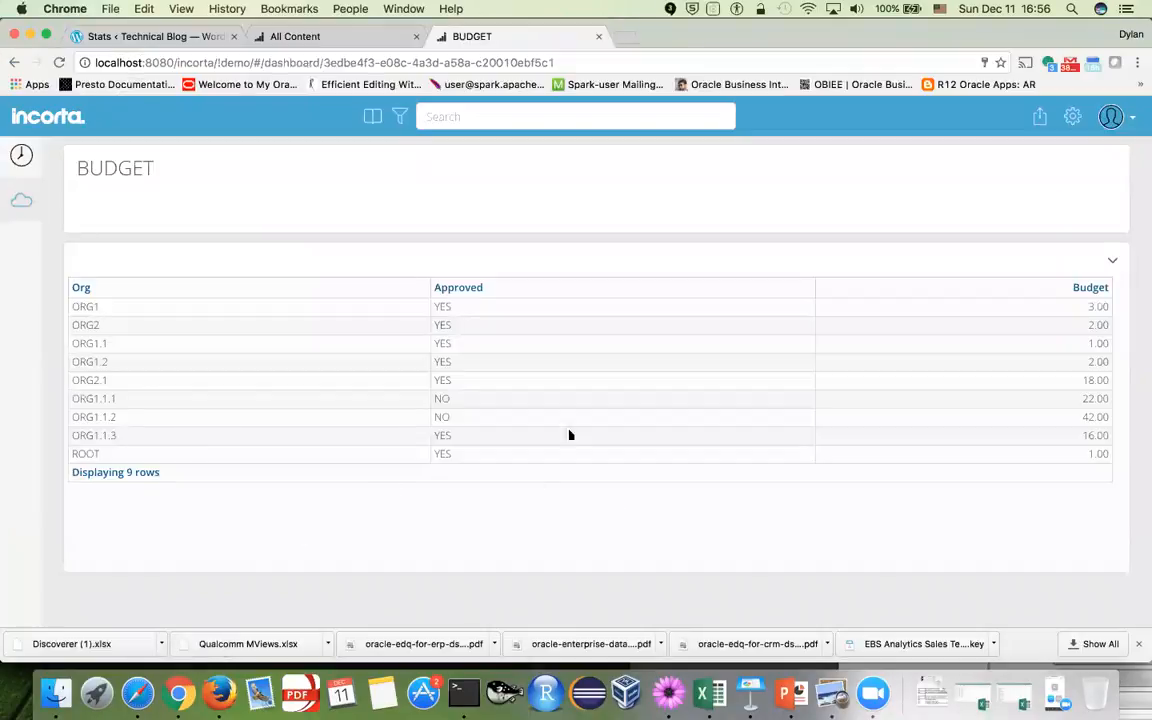
Log out again and enter the administrator's username on the login page
click(1109, 117)
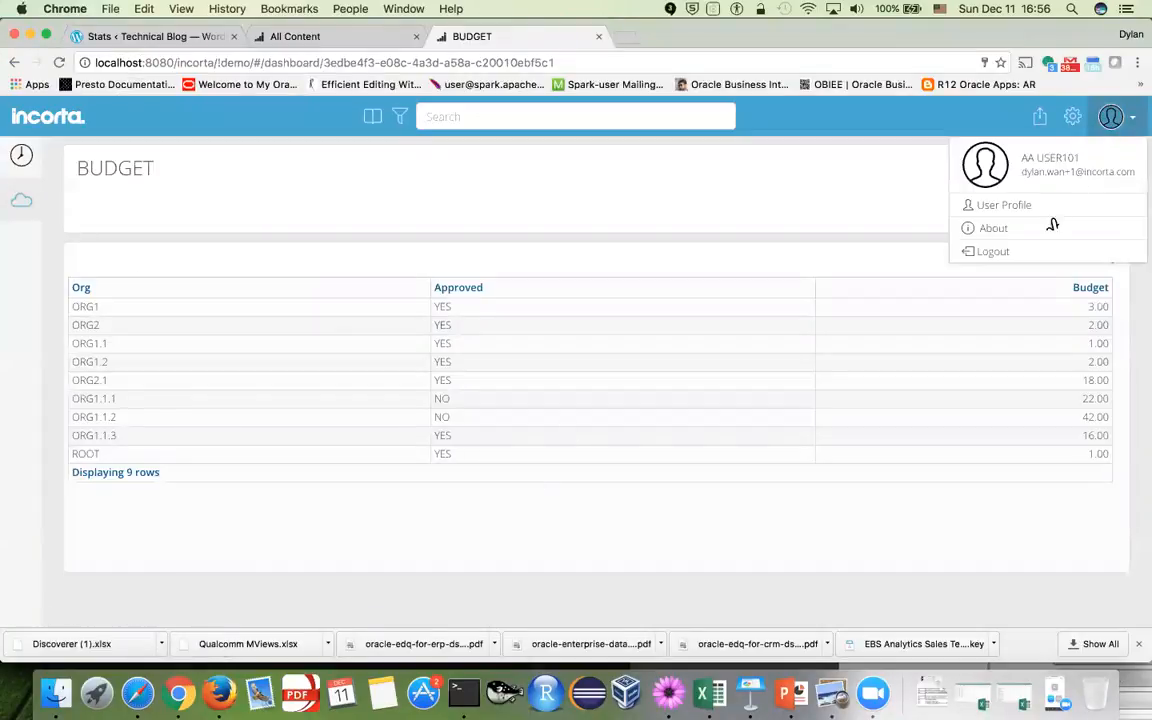
click(1036, 252)
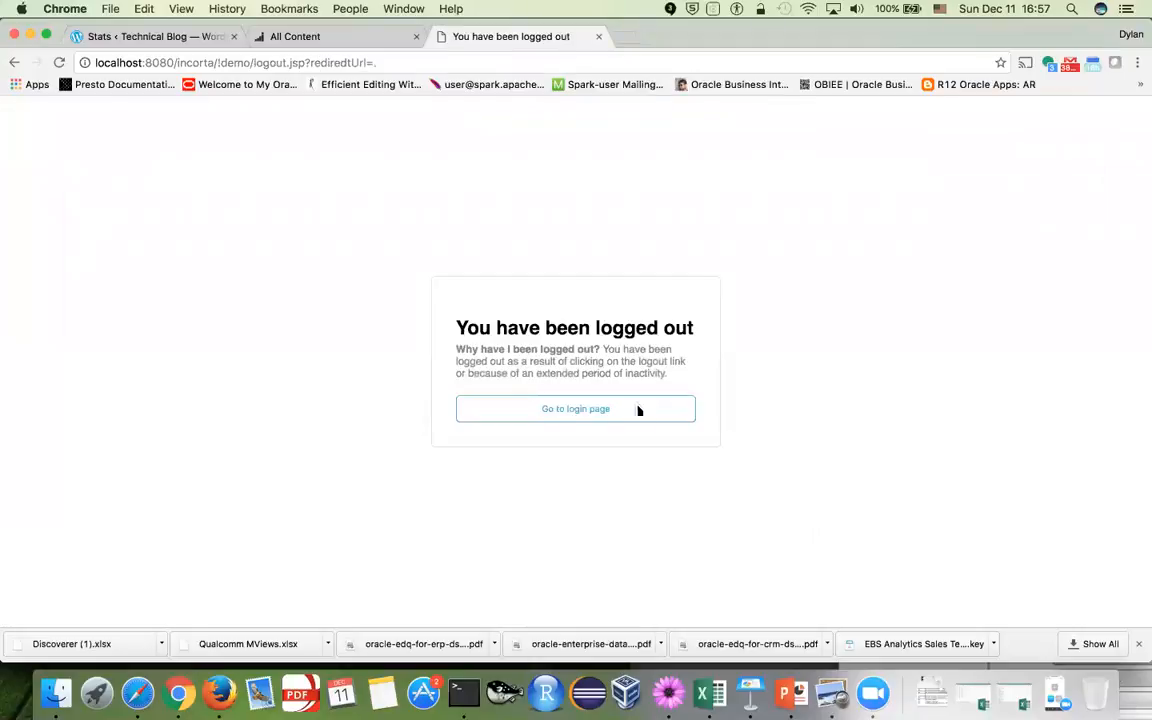
click(638, 410)
click(136, 376)
double_click(136, 376)
text(super)
key(Tab)
Sign in as administrator and open the BUDGET table insight in Data Security Demo2 for editing
text(*)
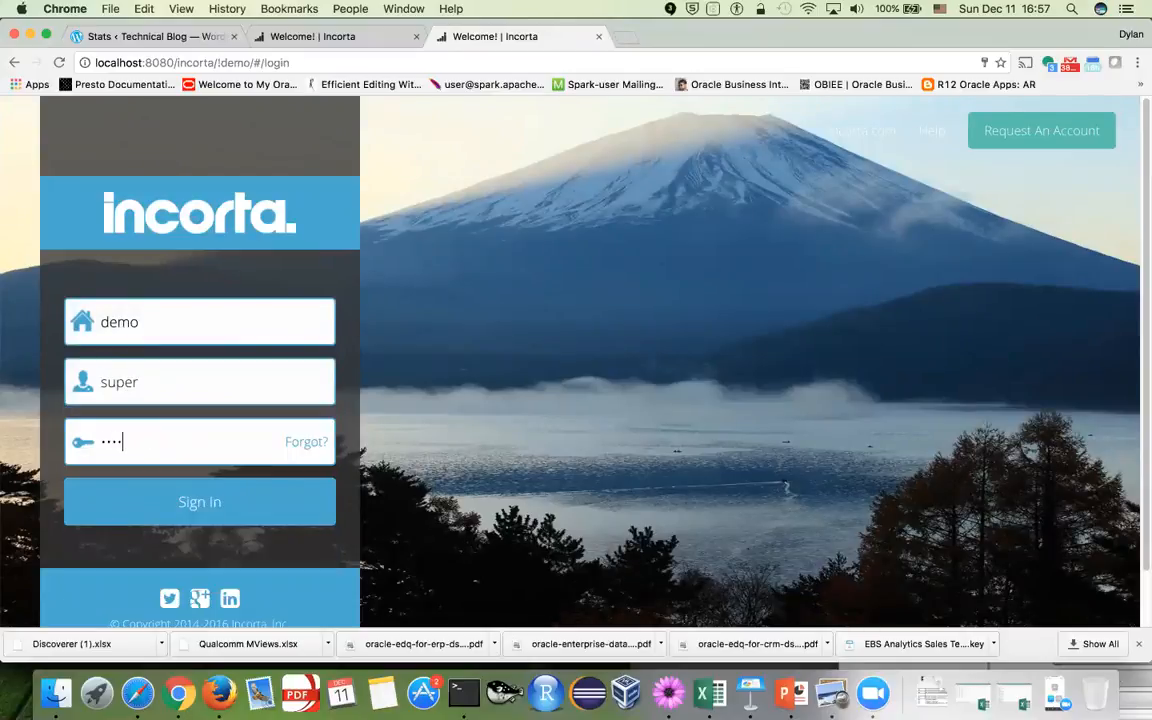
text(****)
click(154, 514)
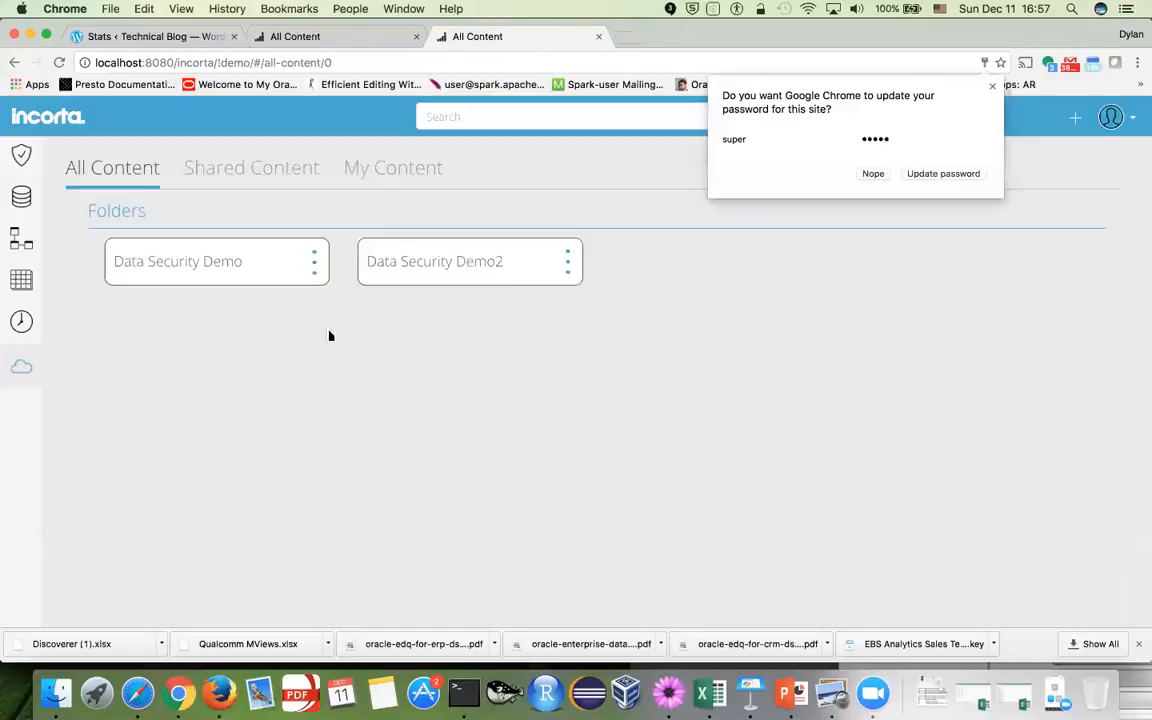
click(481, 274)
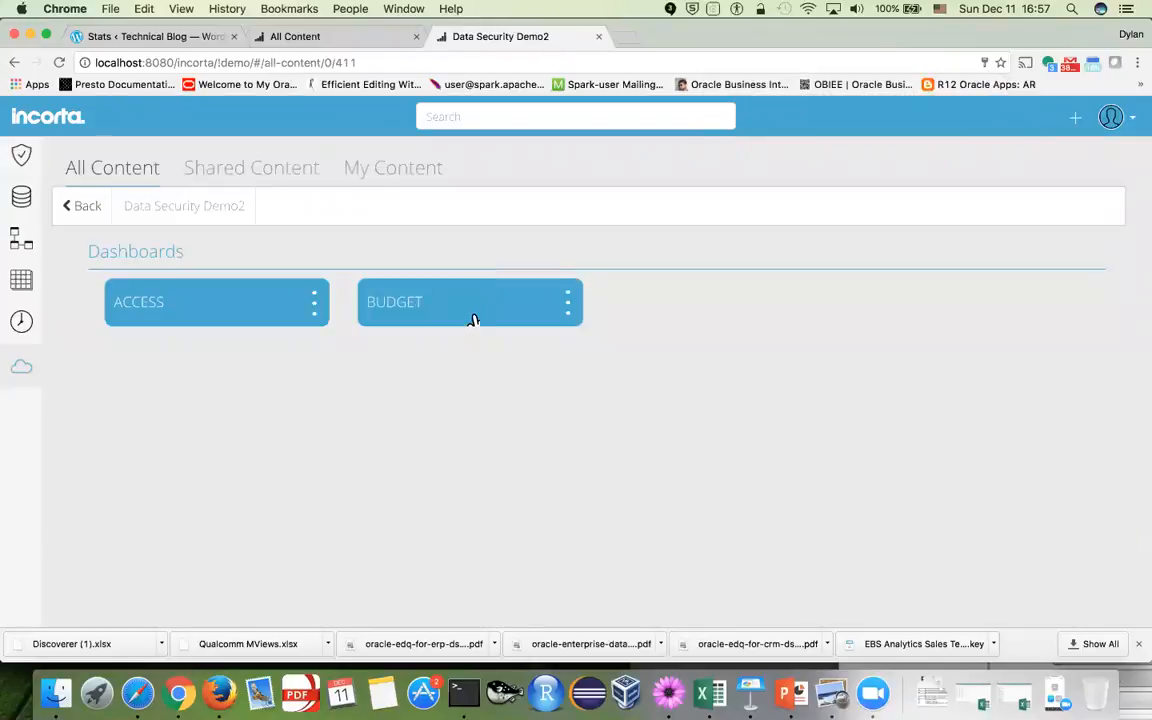
click(474, 320)
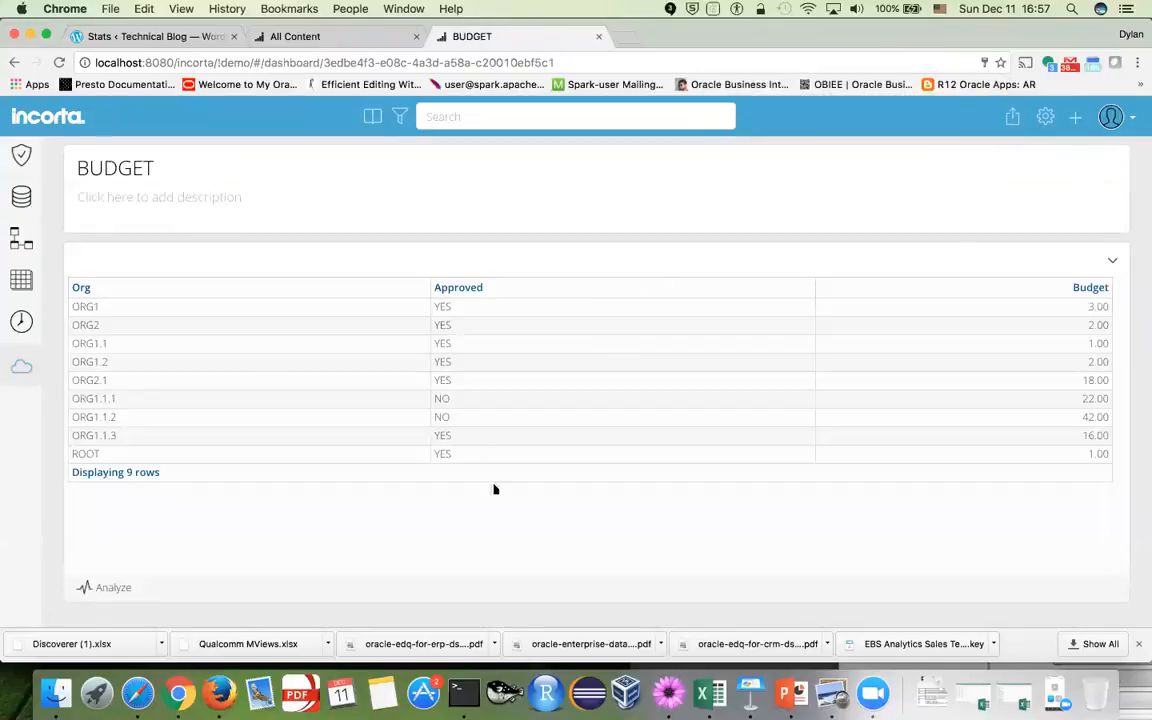
click(106, 587)
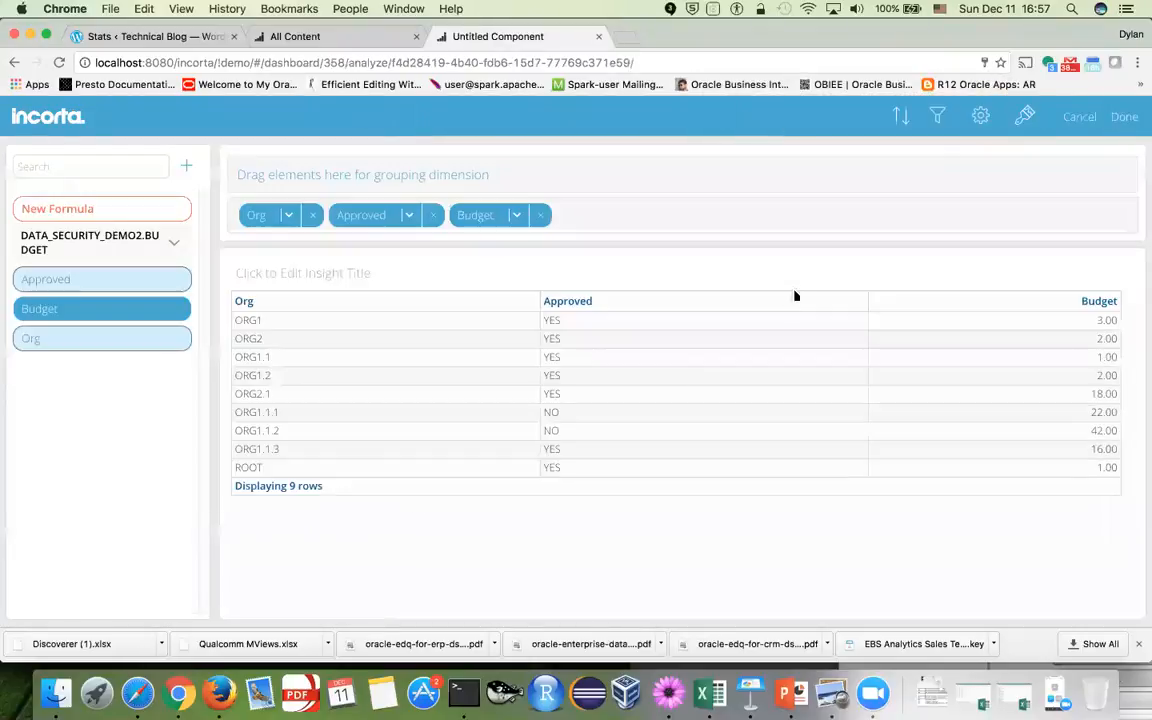
Add an Org filter with the $MyOrg2 session variable as its value, keeping the default operator
click(937, 116)
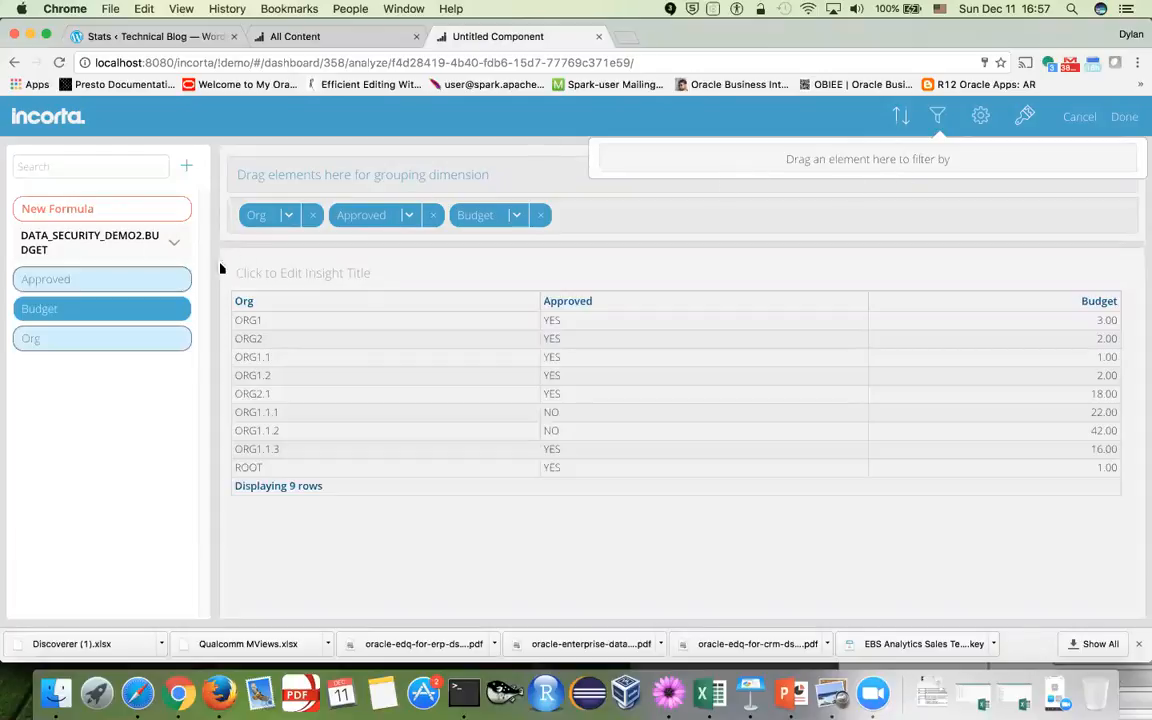
drag(136, 340, 707, 175)
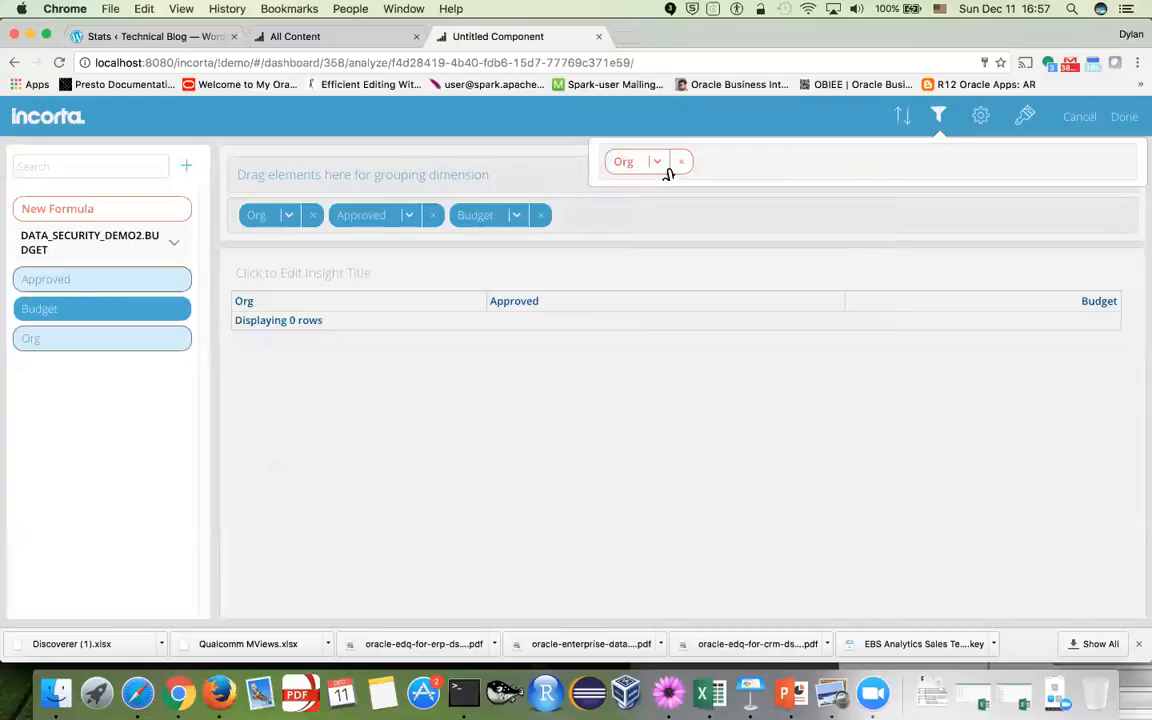
click(667, 170)
click(772, 278)
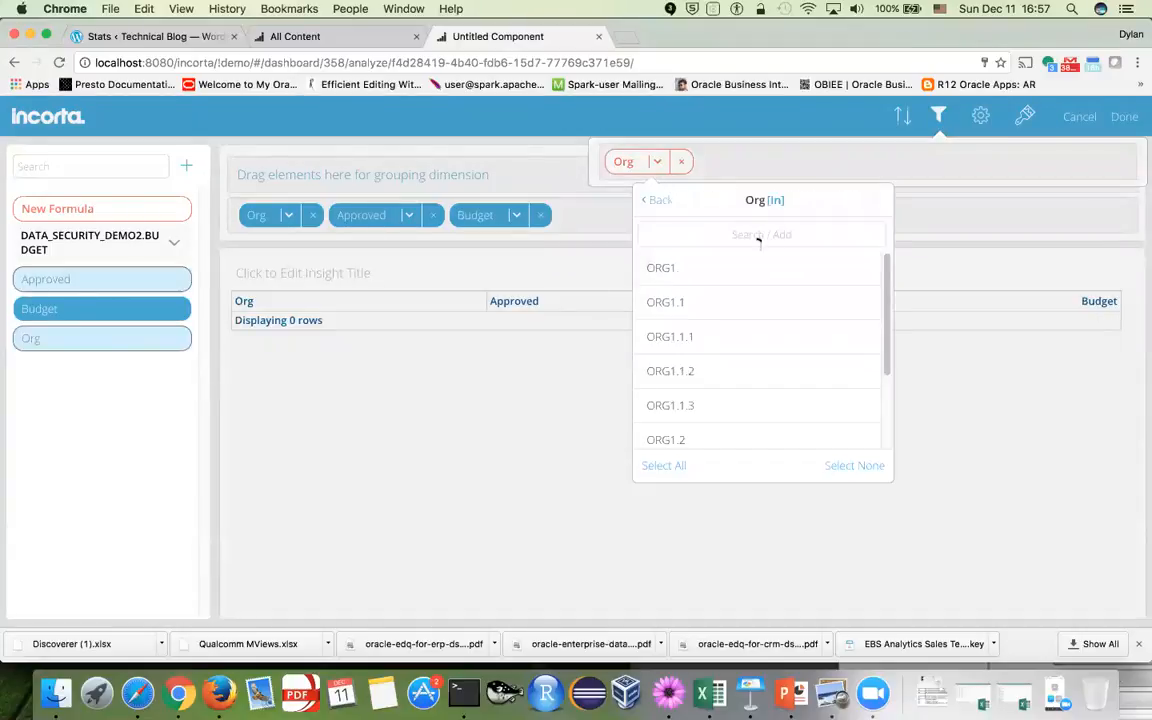
click(759, 235)
text($)
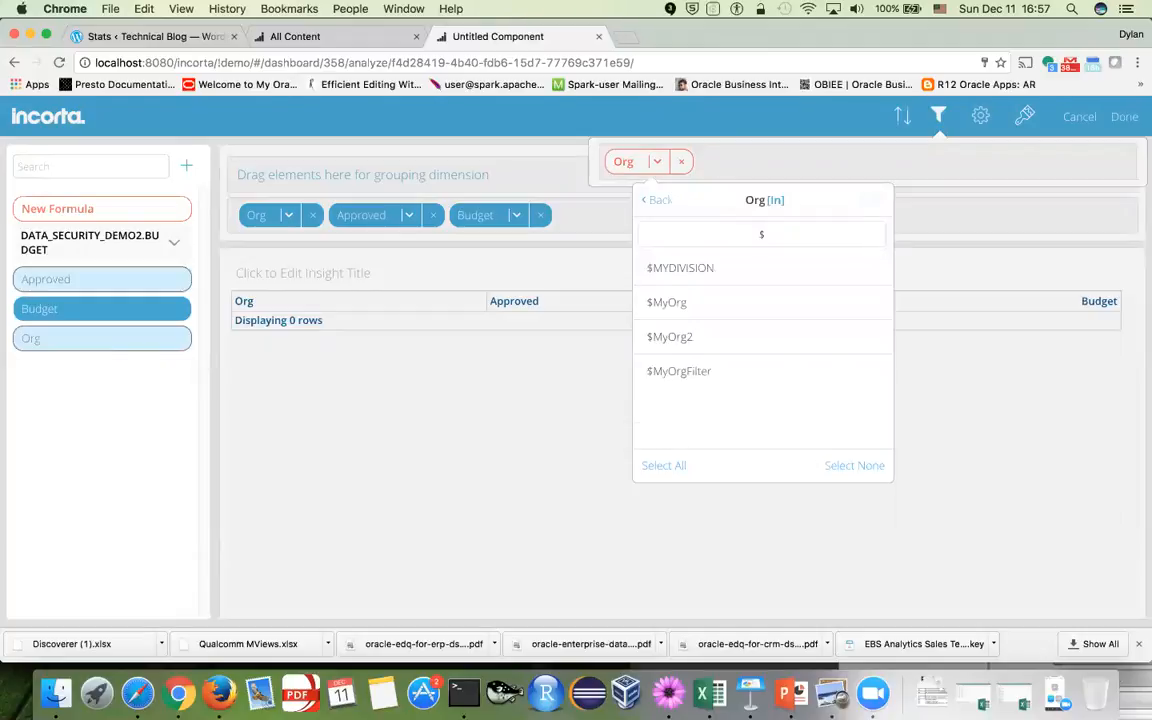
click(692, 340)
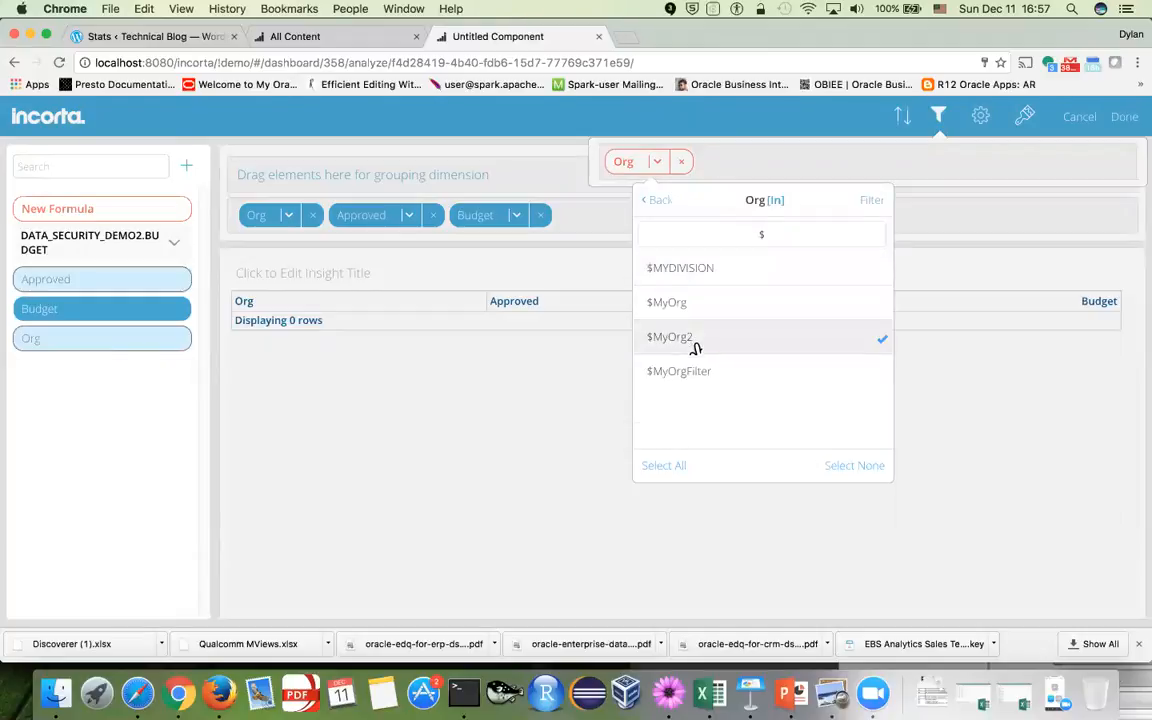
click(874, 200)
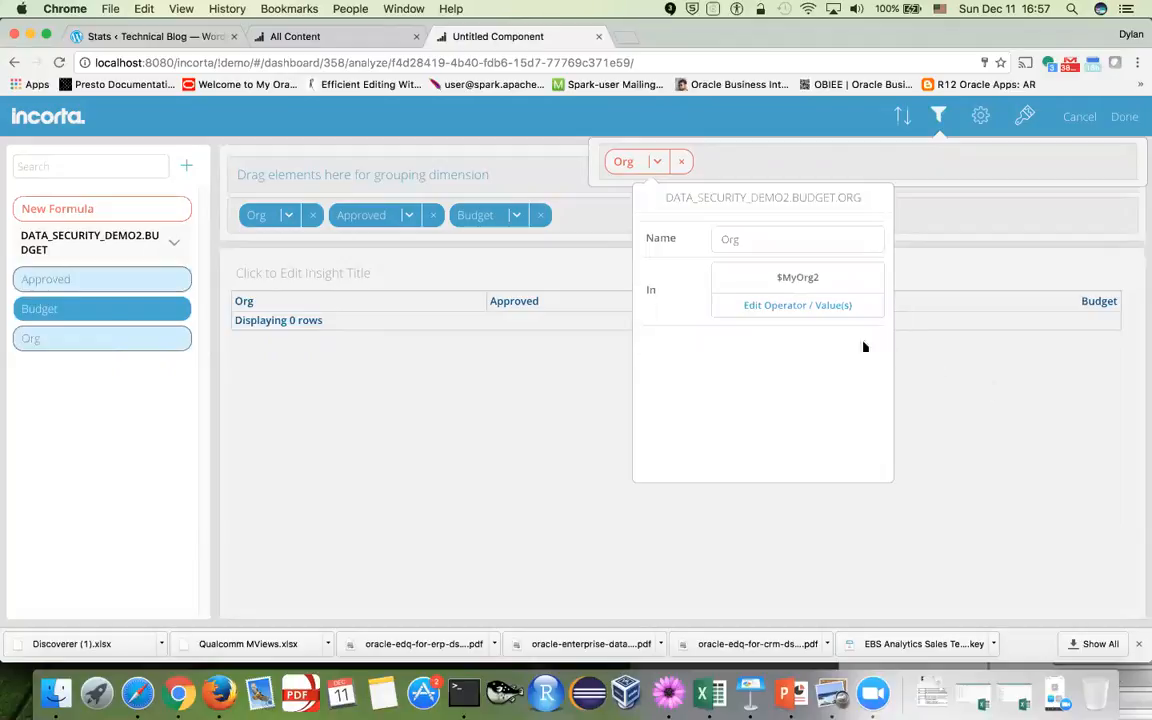
click(812, 312)
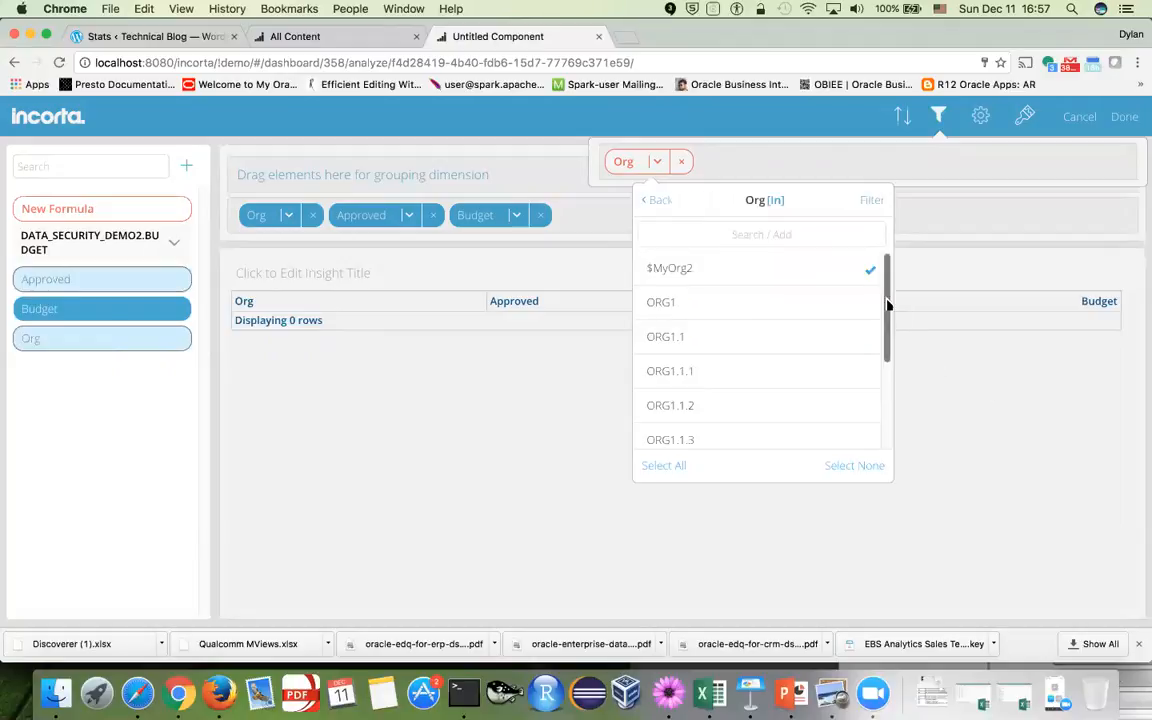
click(780, 202)
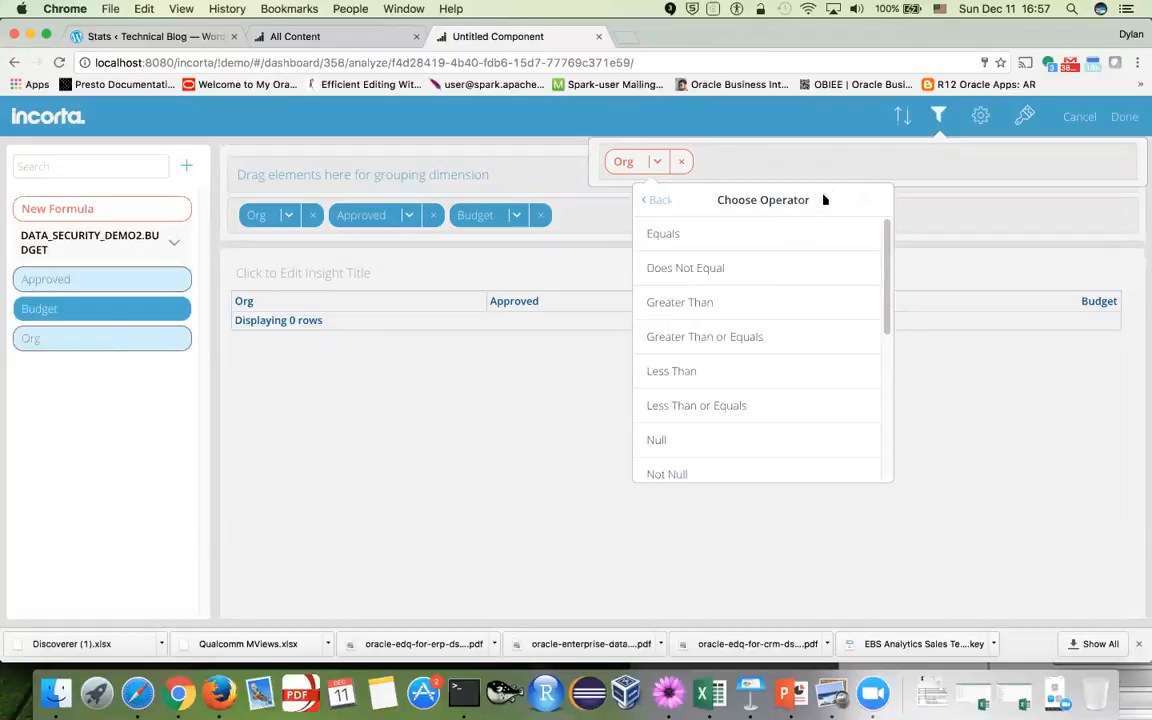
click(807, 164)
click(991, 396)
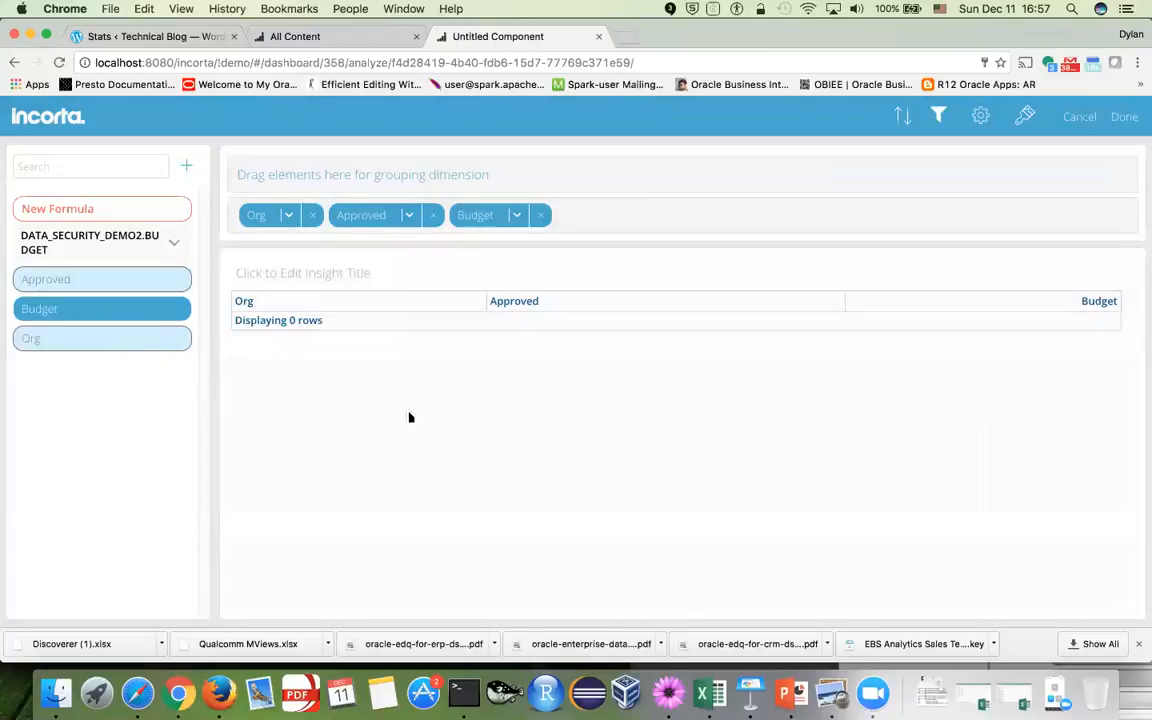
Save the filtered BUDGET insight and log out of the administrator account
click(1124, 118)
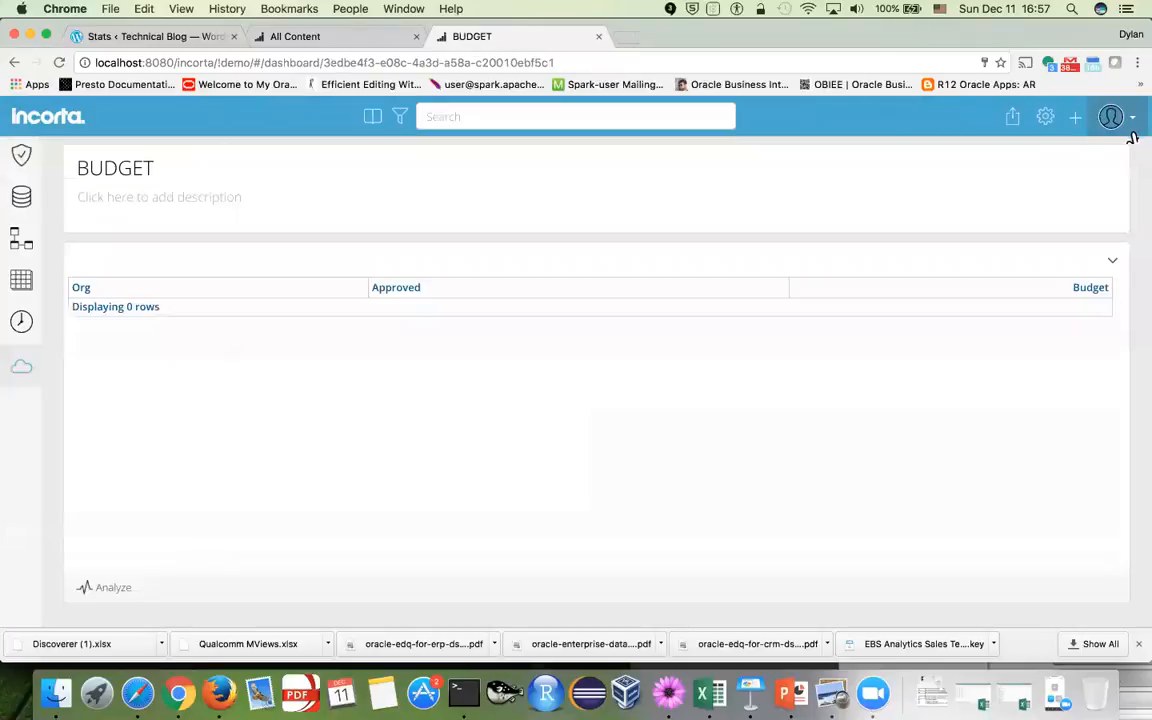
mouse_move(1133, 130)
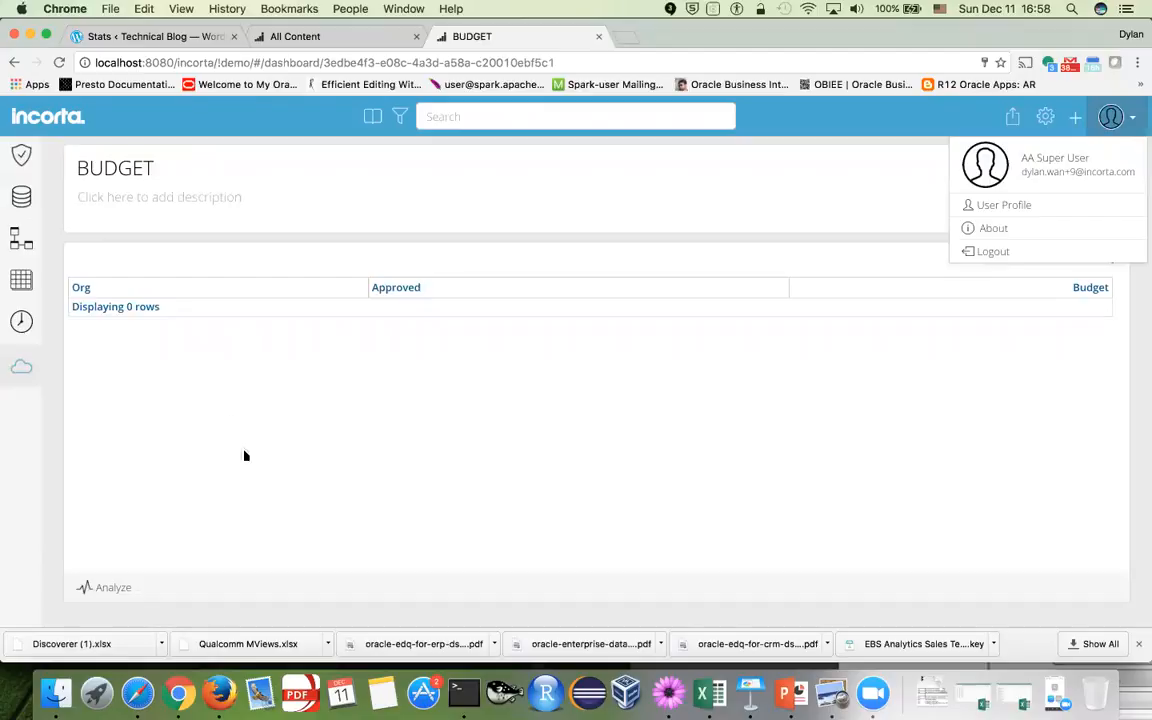
click(425, 373)
click(1130, 118)
click(1080, 256)
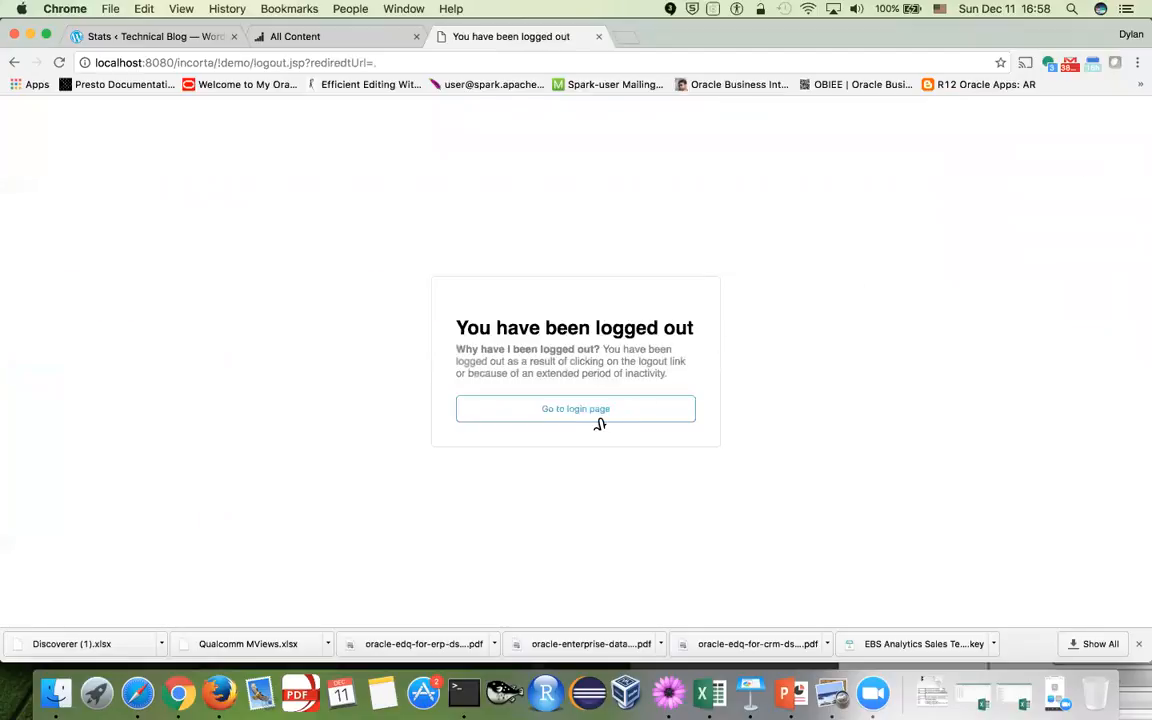
click(597, 414)
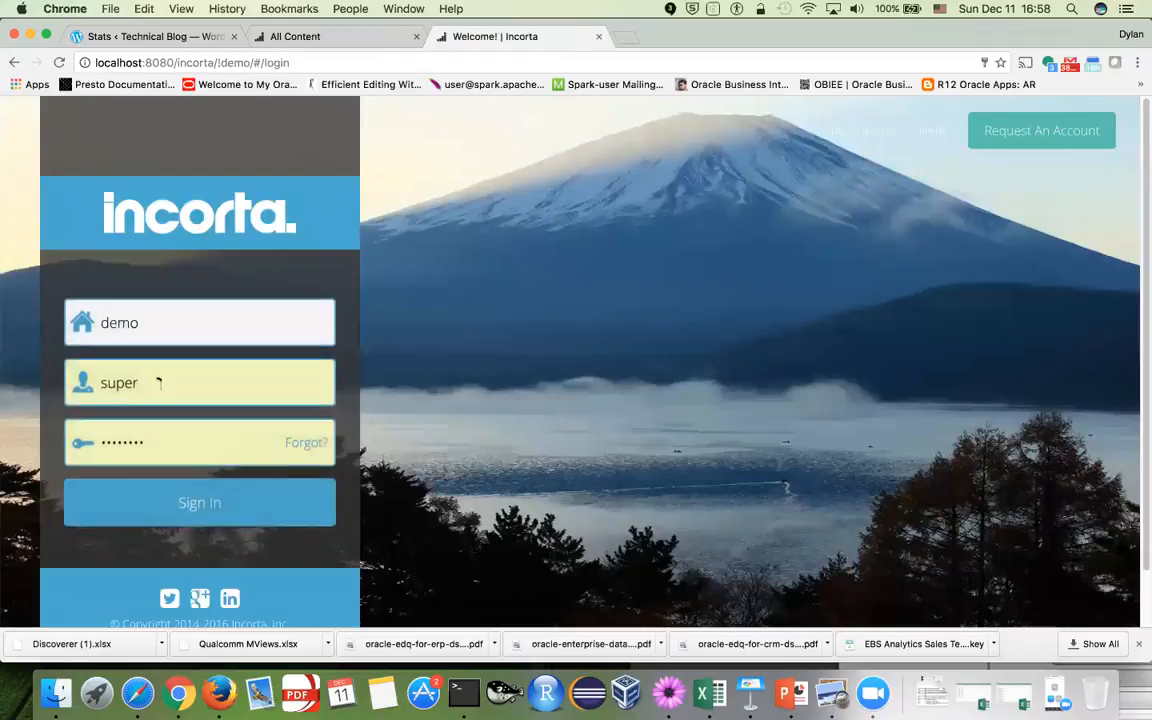
Sign in as user 101 and verify BUDGET shows only ORG1's row, then go to Content
double_click(158, 382)
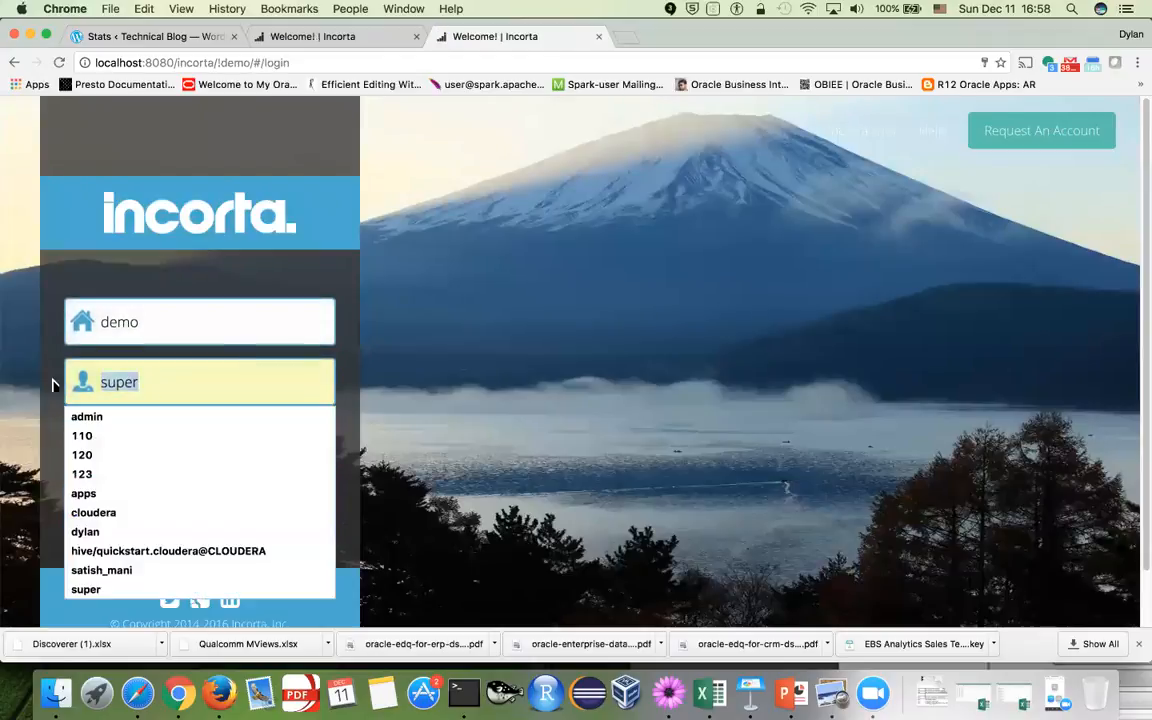
text(101)
key(Tab)
text(101)
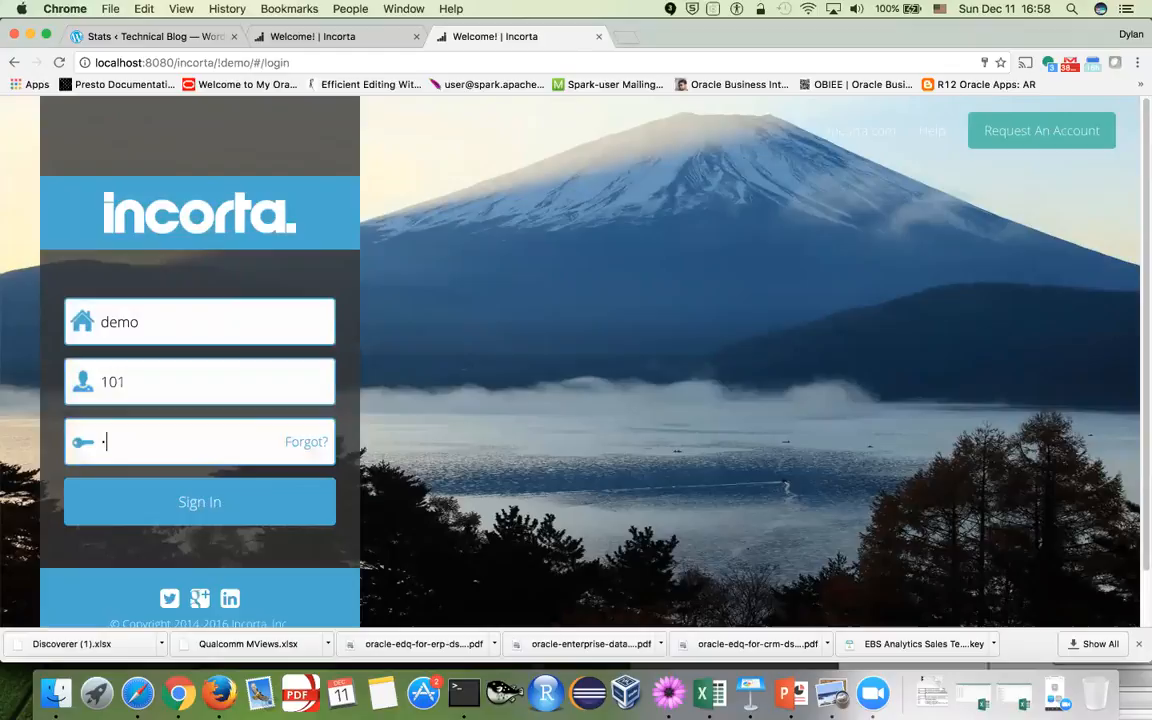
click(166, 512)
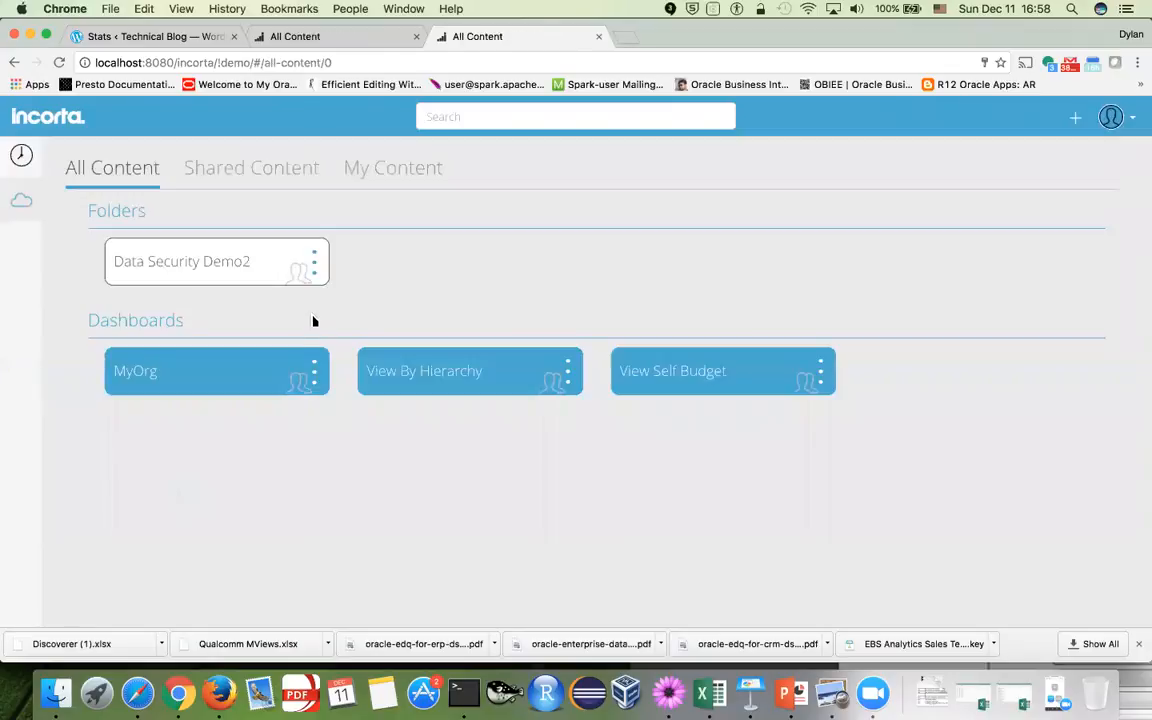
click(247, 272)
click(465, 312)
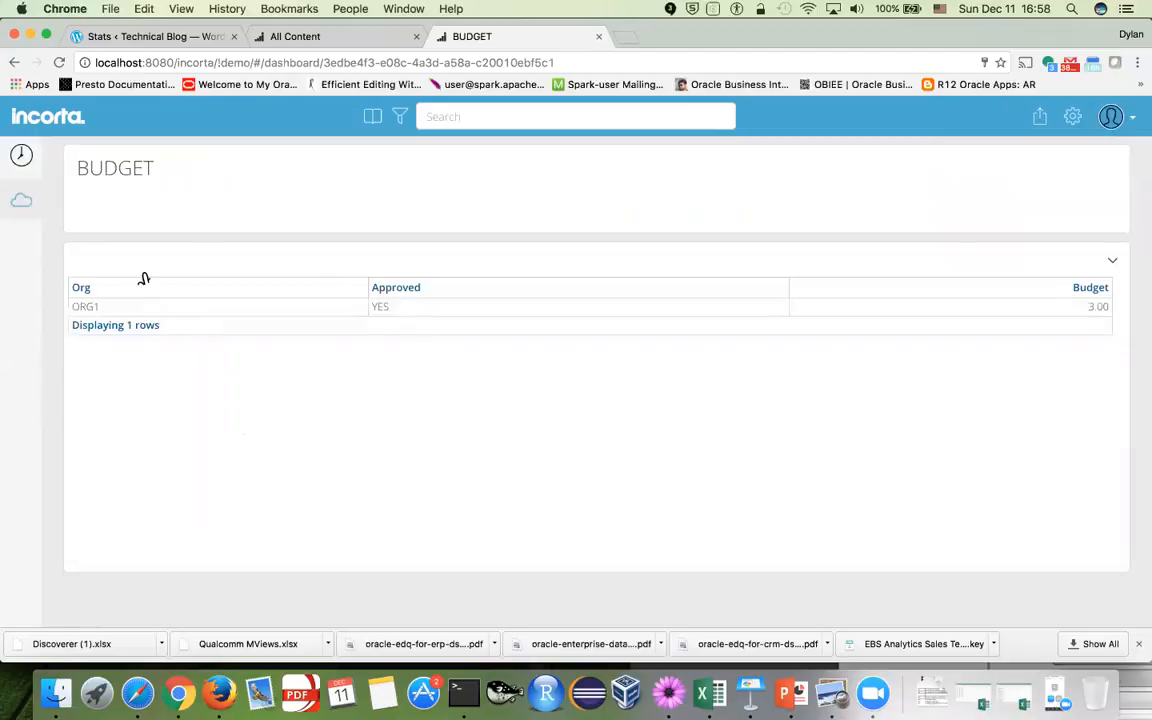
click(22, 200)
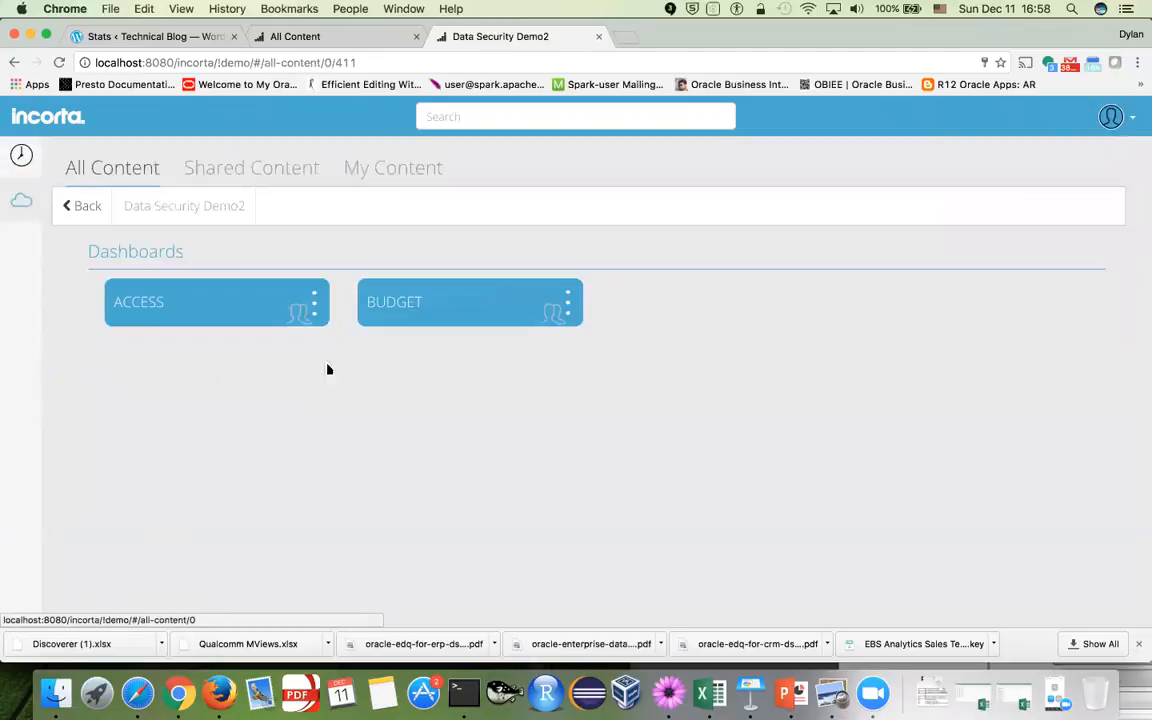